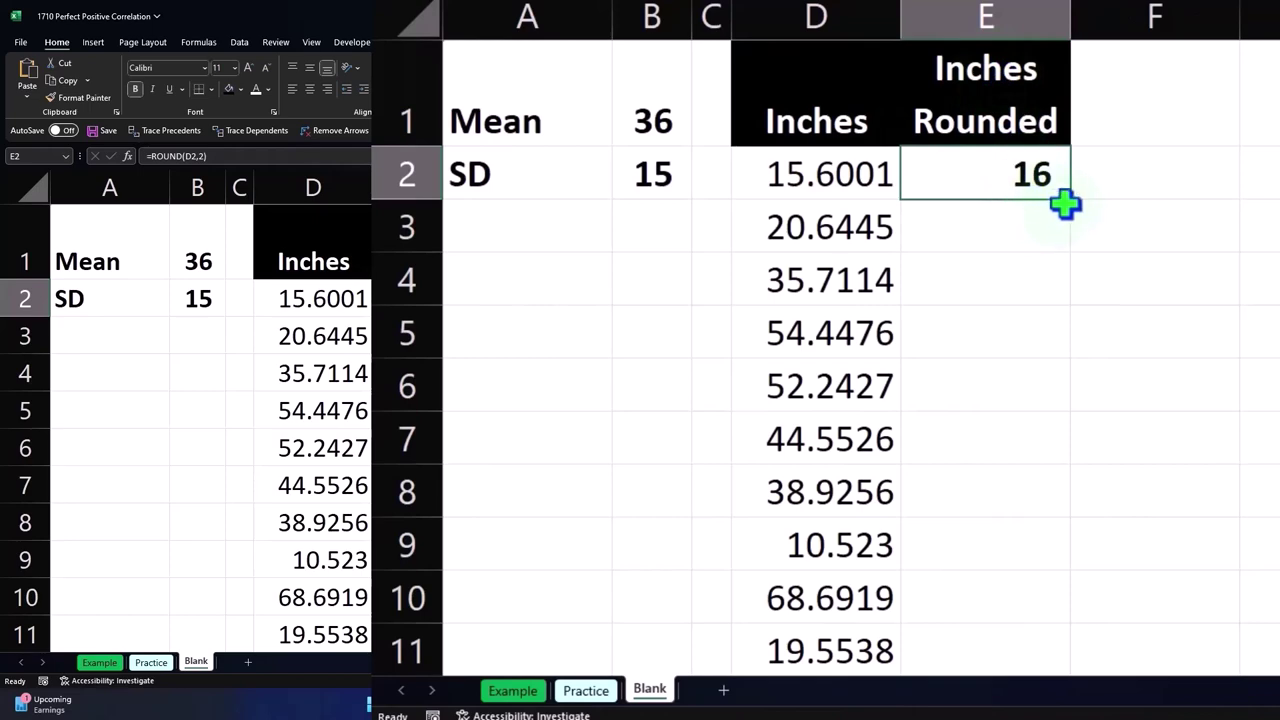
- Copy =ROUND(D2,2) down column E and check the values reach the last data row
double_click(1075, 206)
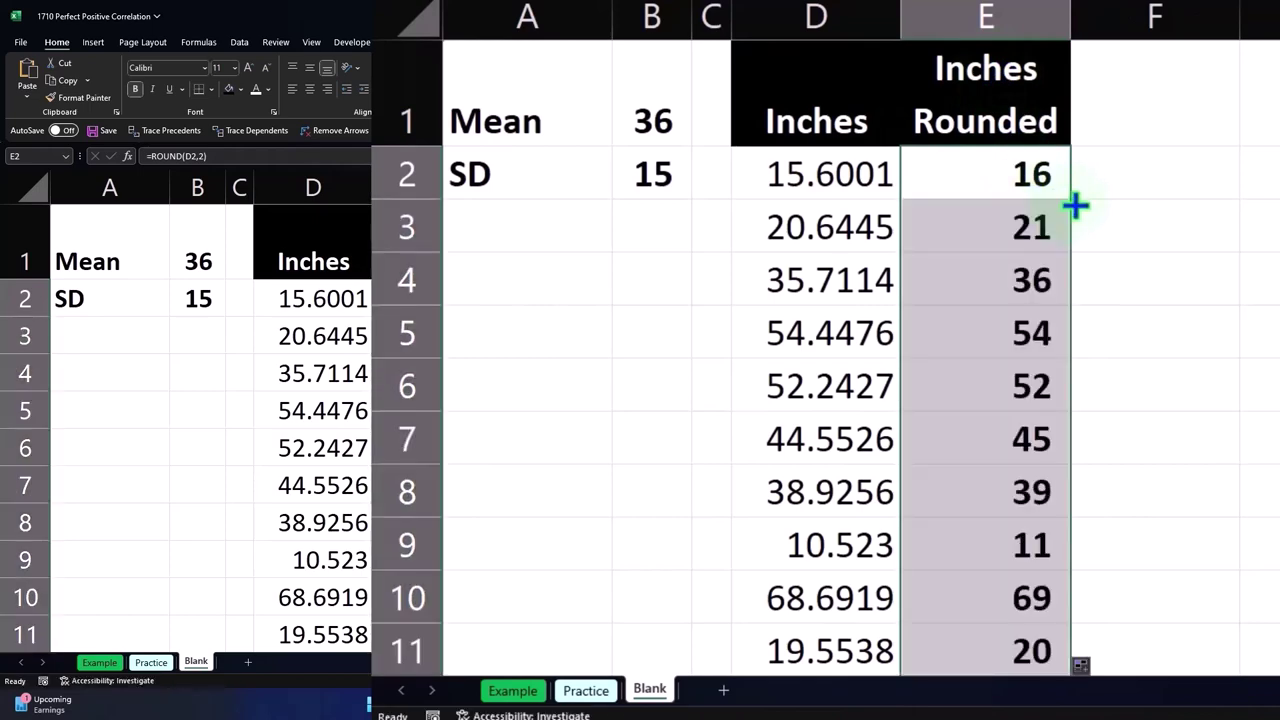
scroll(1097, 298, "down", 20)
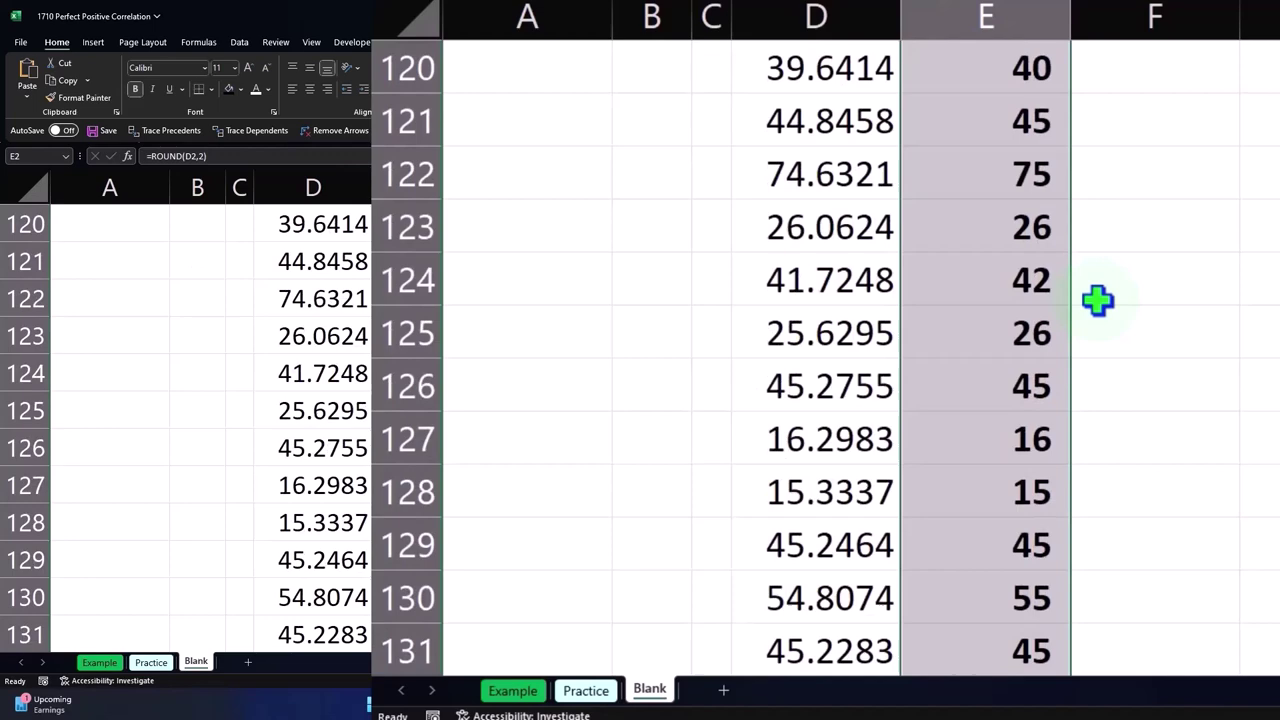
scroll(1097, 298, "down", 7)
scroll(1097, 298, "up", 17)
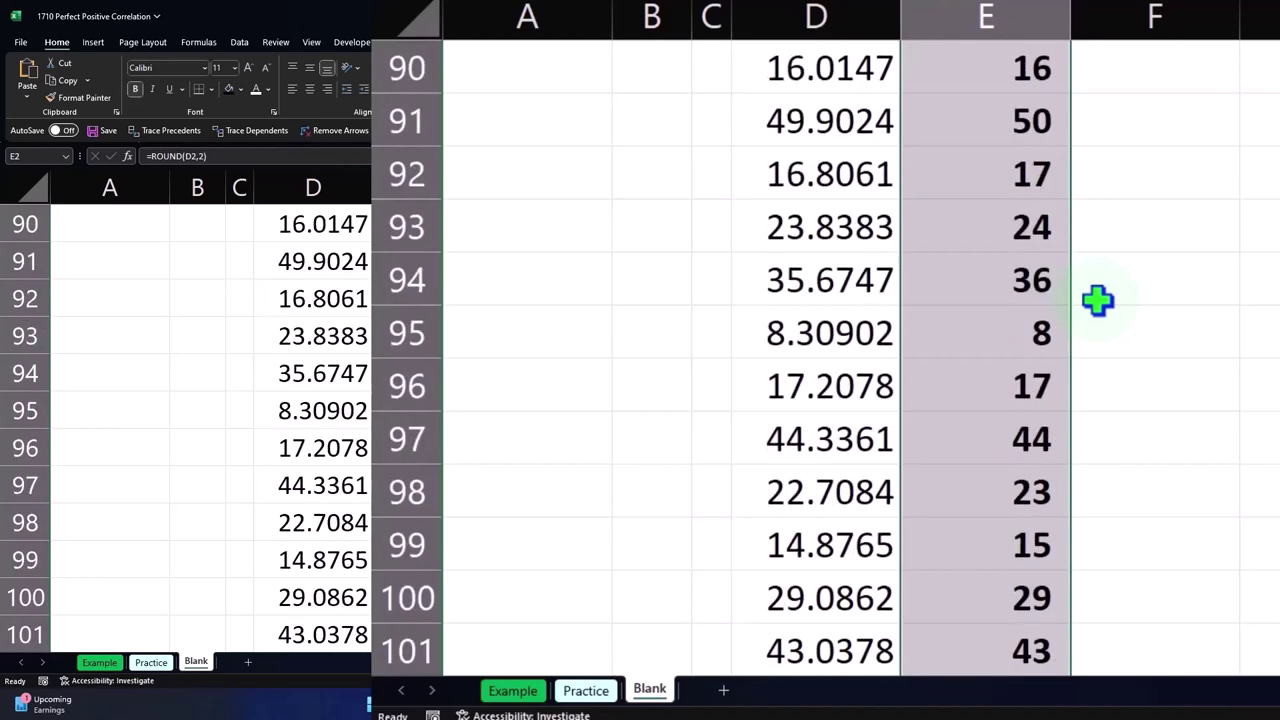
scroll(1097, 298, "down", 3)
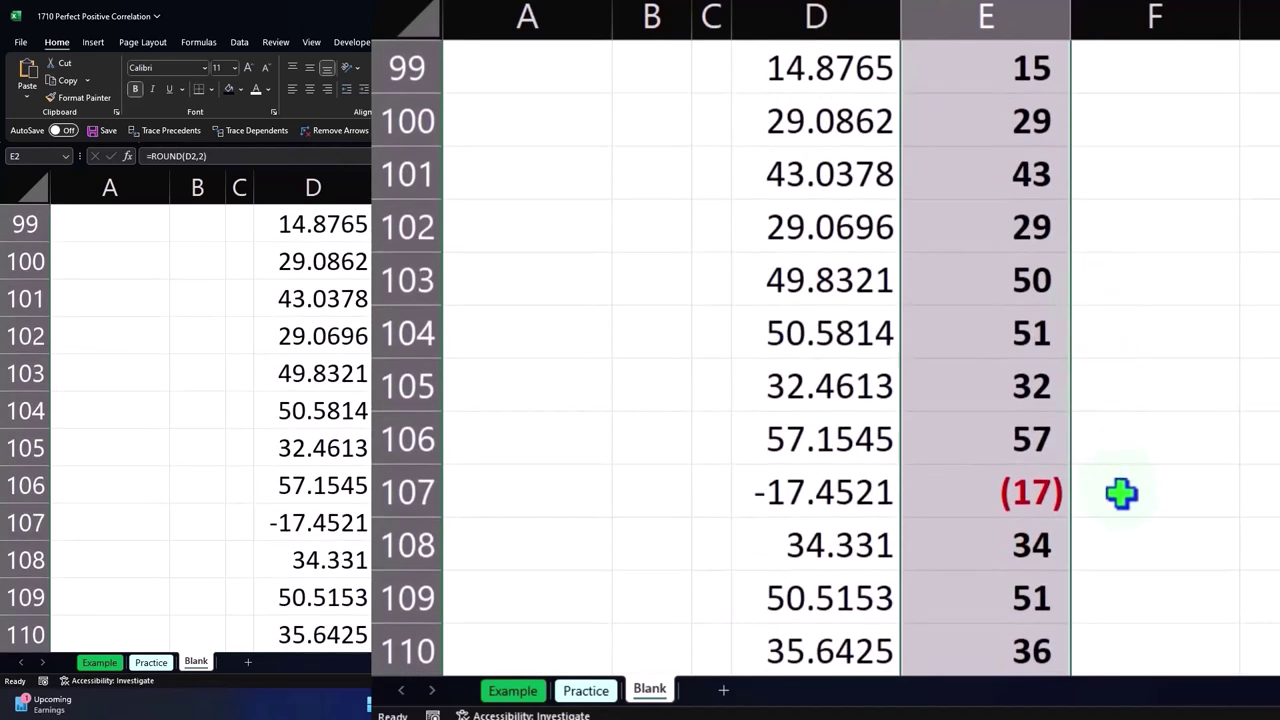
scroll(1122, 492, "down", 15)
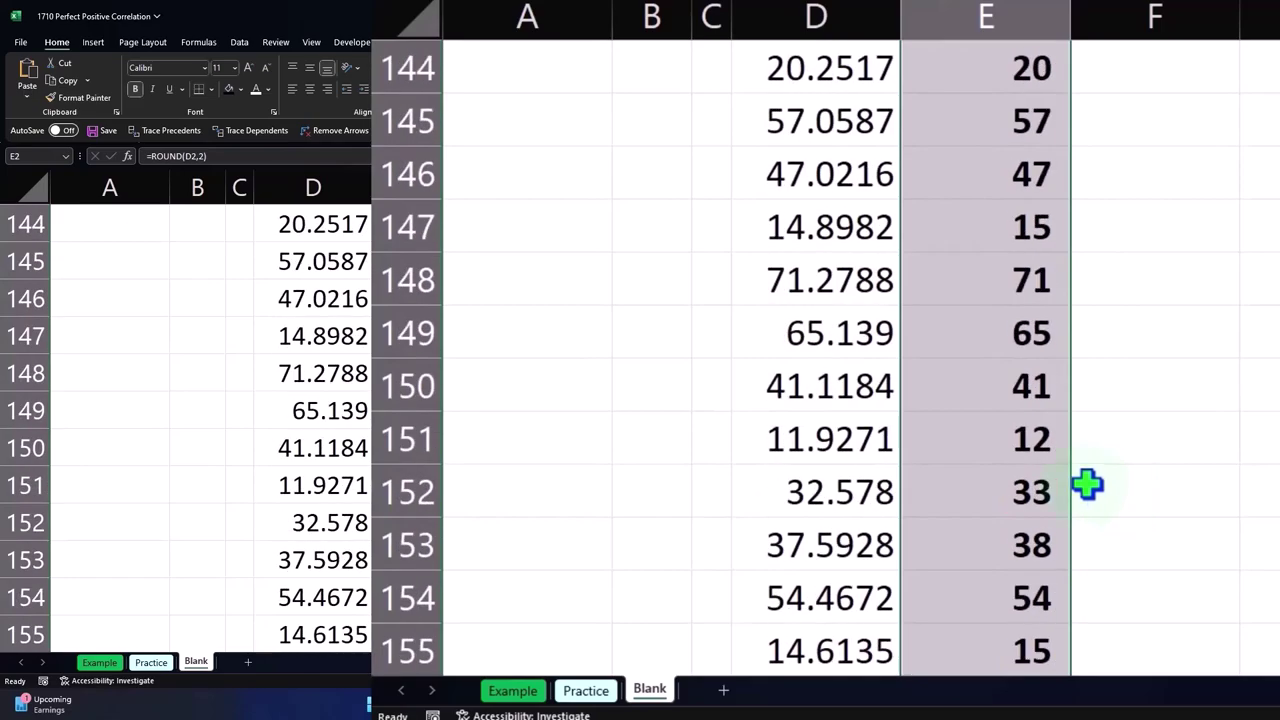
left_click(1021, 460)
key("Down")
key("Down")
key("Down")
key("Down")
key("Down")
key("Down")
key("Down")
key("Down")
key("Down")
key("Down")
key("Down")
key("Down")
key("Down")
key("Down")
key("Down")
key("Down")
key("Down")
key("Down")
key("Down")
key("Down")
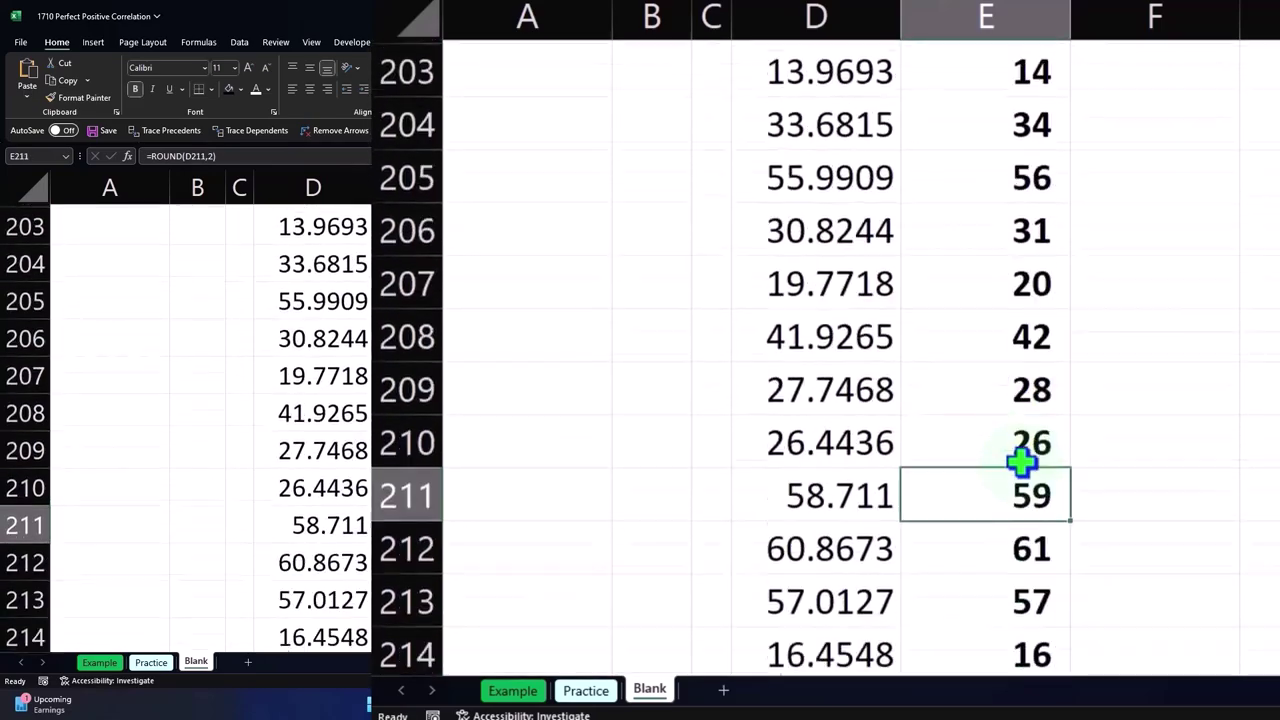
key("Down")
key("Down")
key("Down")
key("Down")
key("Down")
key("Down")
key("Down")
key("Down")
key("Down")
key("Down")
key("Down")
key("Down")
key("Down")
key("Down")
key("Down")
key("Down")
key("Down")
key("Down")
key("Down")
key("Down")
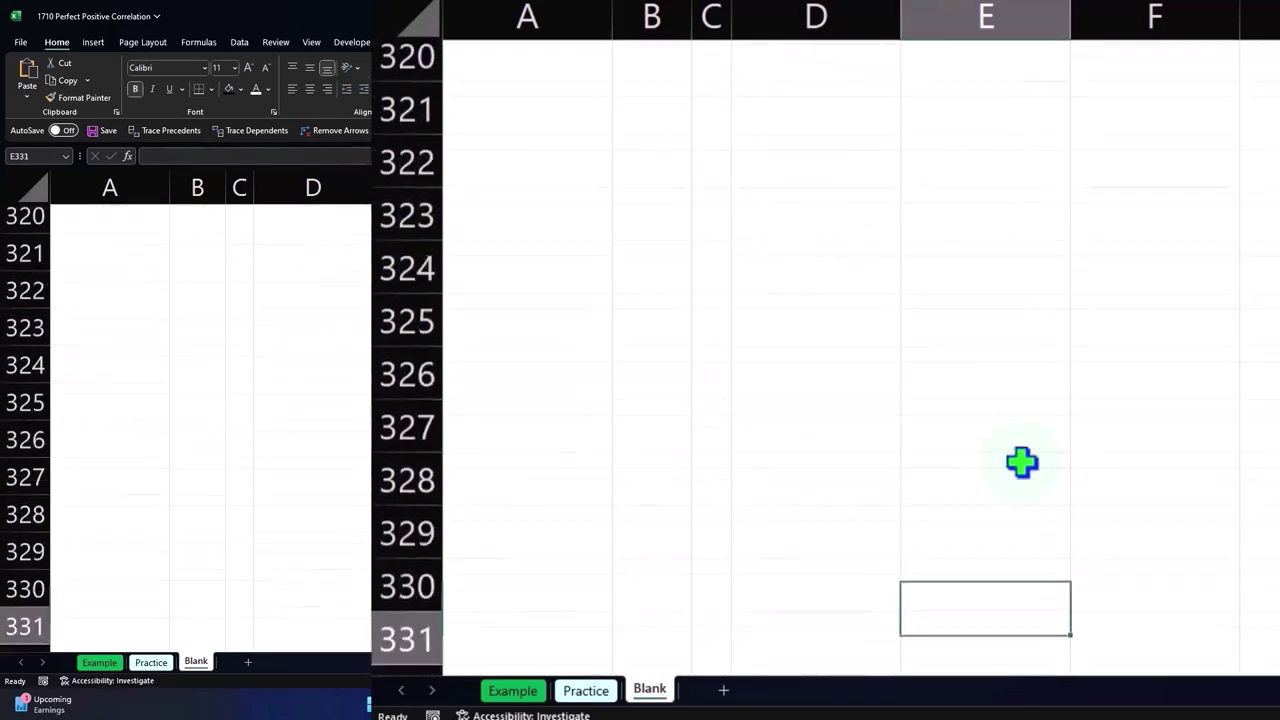
key("Up")
key("Up")
key("Up")
key("Up")
key("Up")
key("Up")
key("Up")
key("Up")
key("Up")
key("Up")
key("Up")
key("Up")
key("Up")
key("Up")
key("Up")
key("Up")
key("Up")
key("Up")
key("Up")
key("Up")
key("Up")
key("Up")
key("Up")
key("Up")
key("Up")
key("Up")
key("Up")
key("Up")
key("Up")
key("Up")
key("Up")
key("Up")
key("Up")
key("Up")
key("Up")
key("Up")
key("Up")
key("Up")
key("Up")
key("Up")
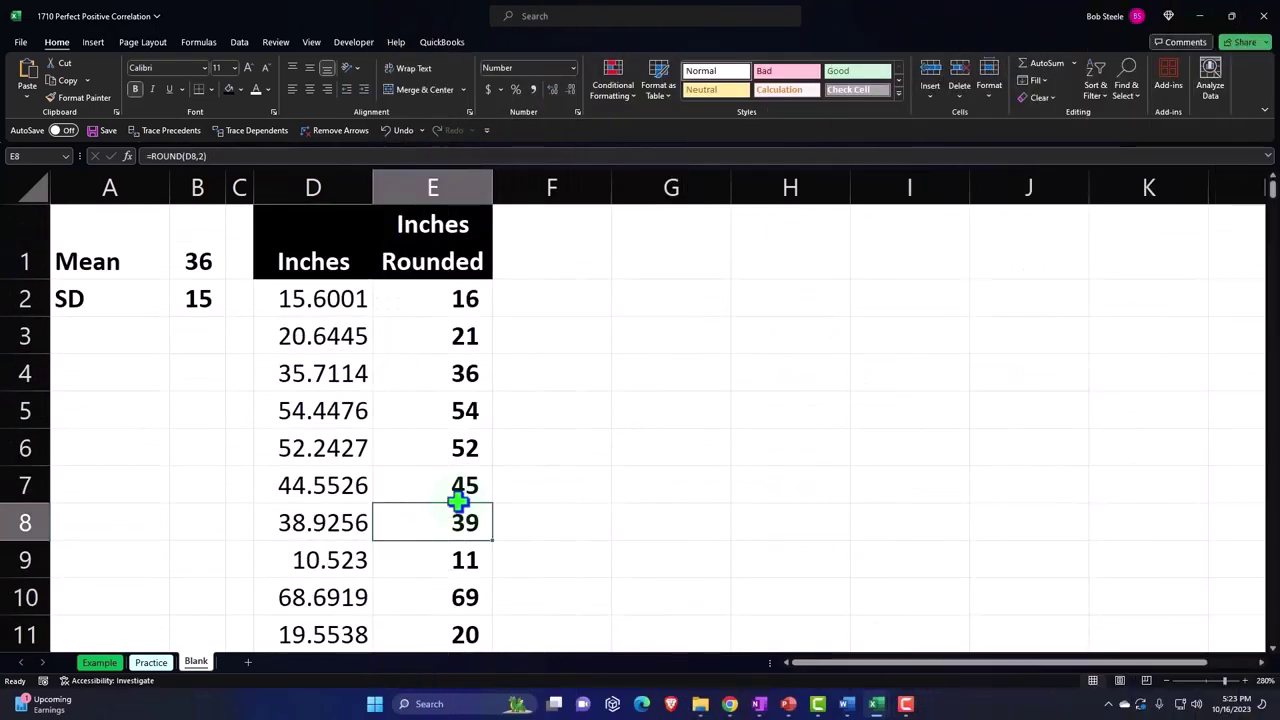
- Add a 'Feet' header in F1 with black fill, white text and centre alignment
left_click(530, 253)
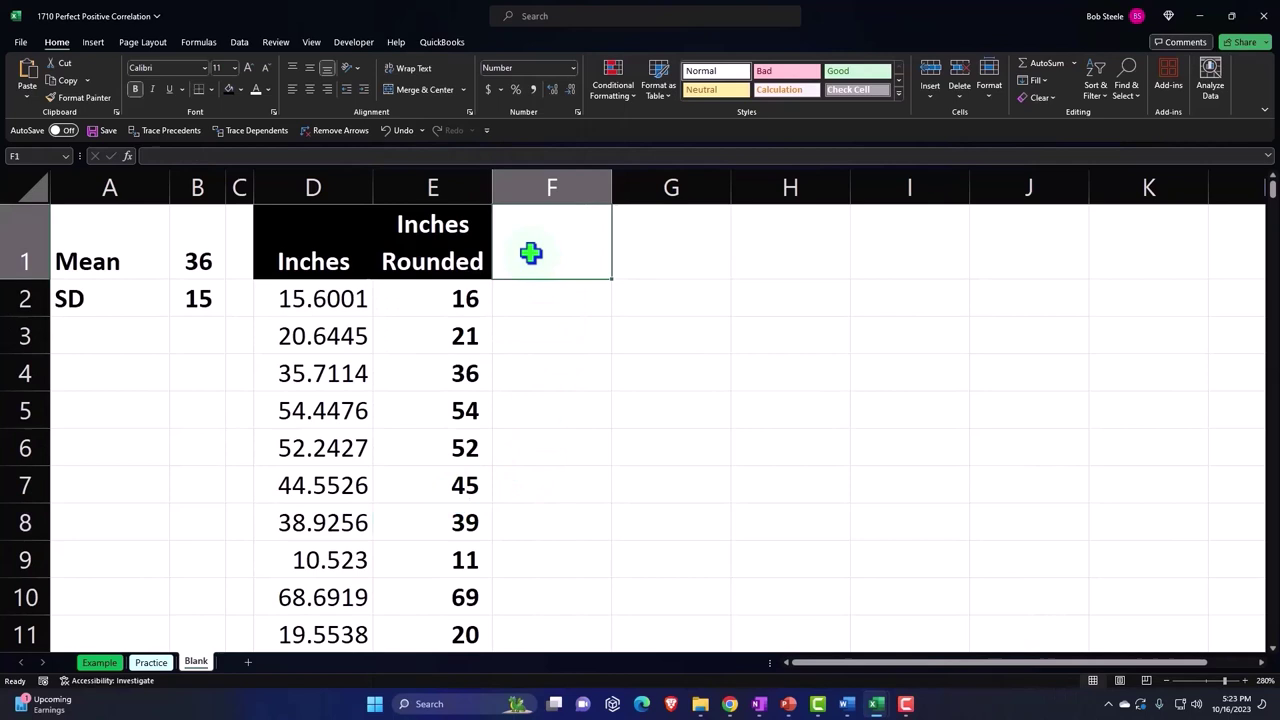
type("Feet")
key("Return")
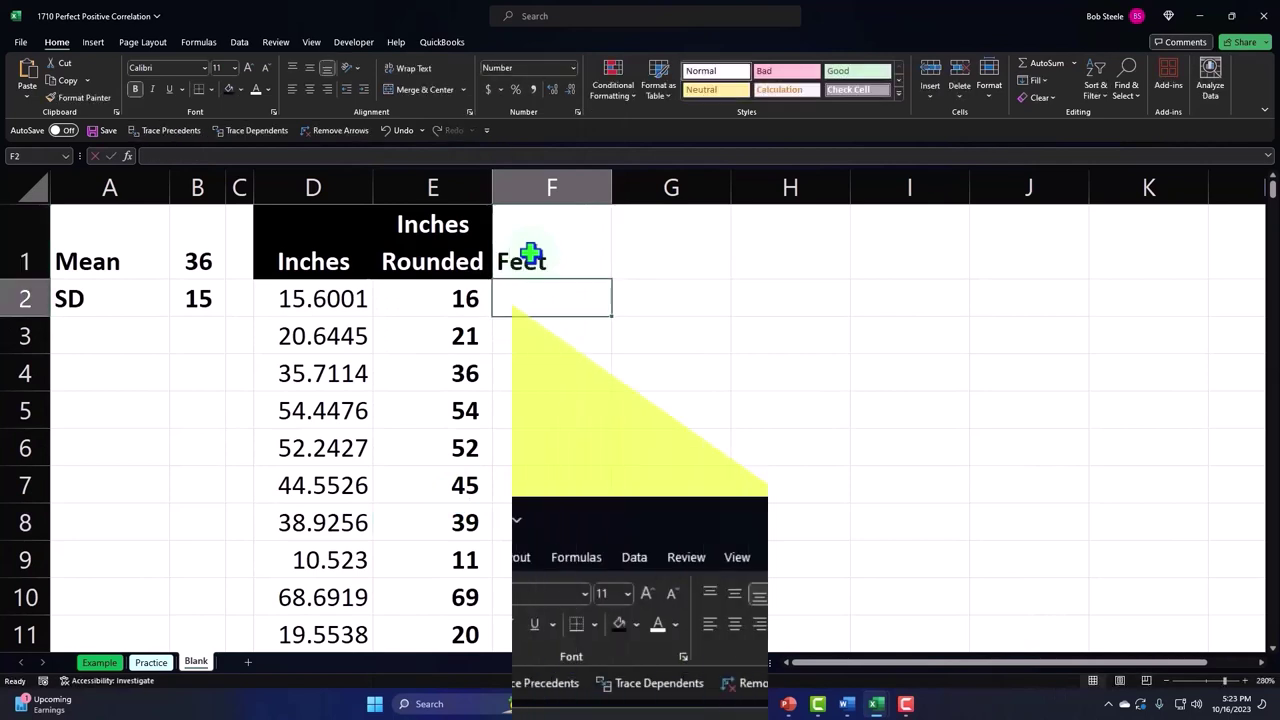
left_click(530, 253)
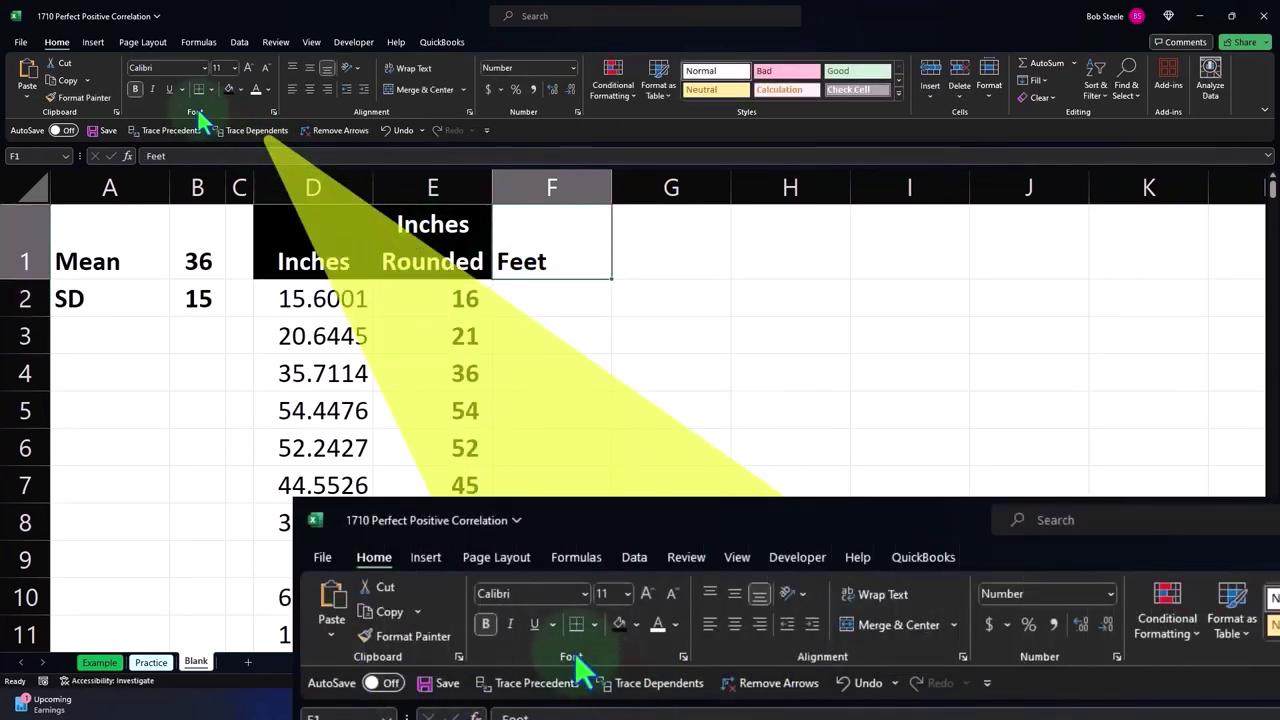
left_click(230, 90)
left_click(257, 90)
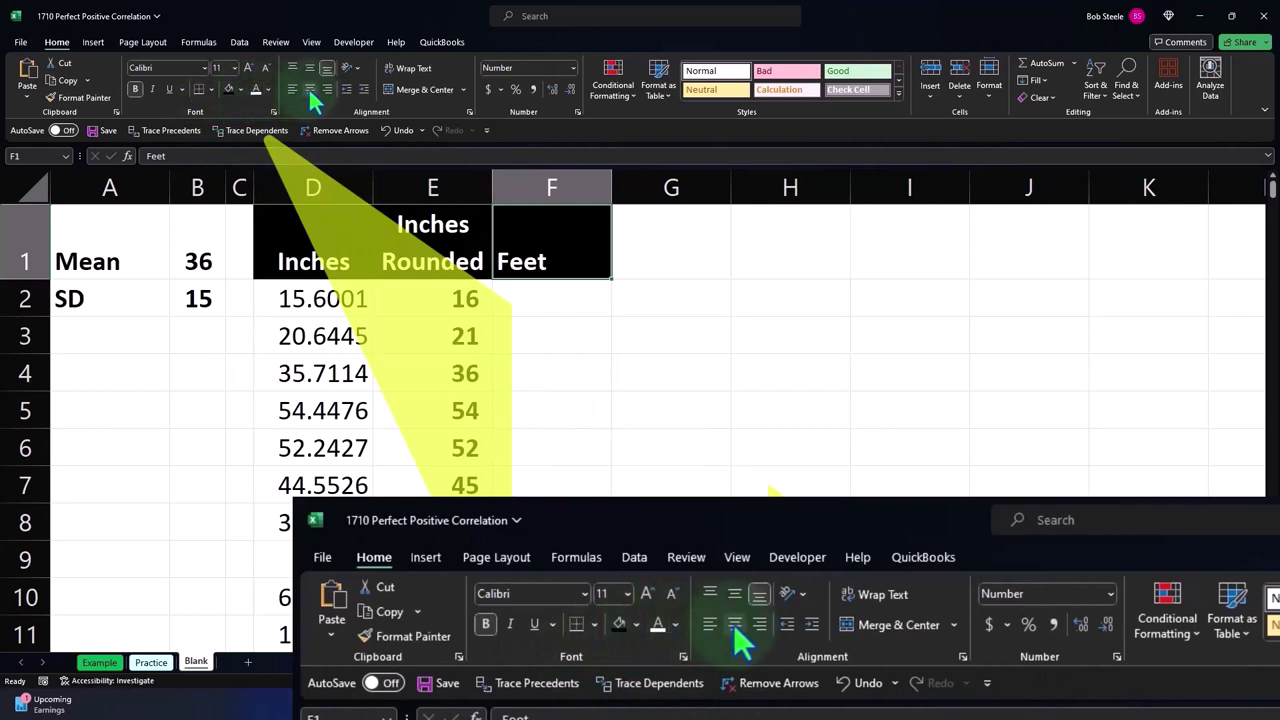
left_click(309, 89)
- Enter =E2/12 in F2 and fill it down the Feet column
left_click(520, 296)
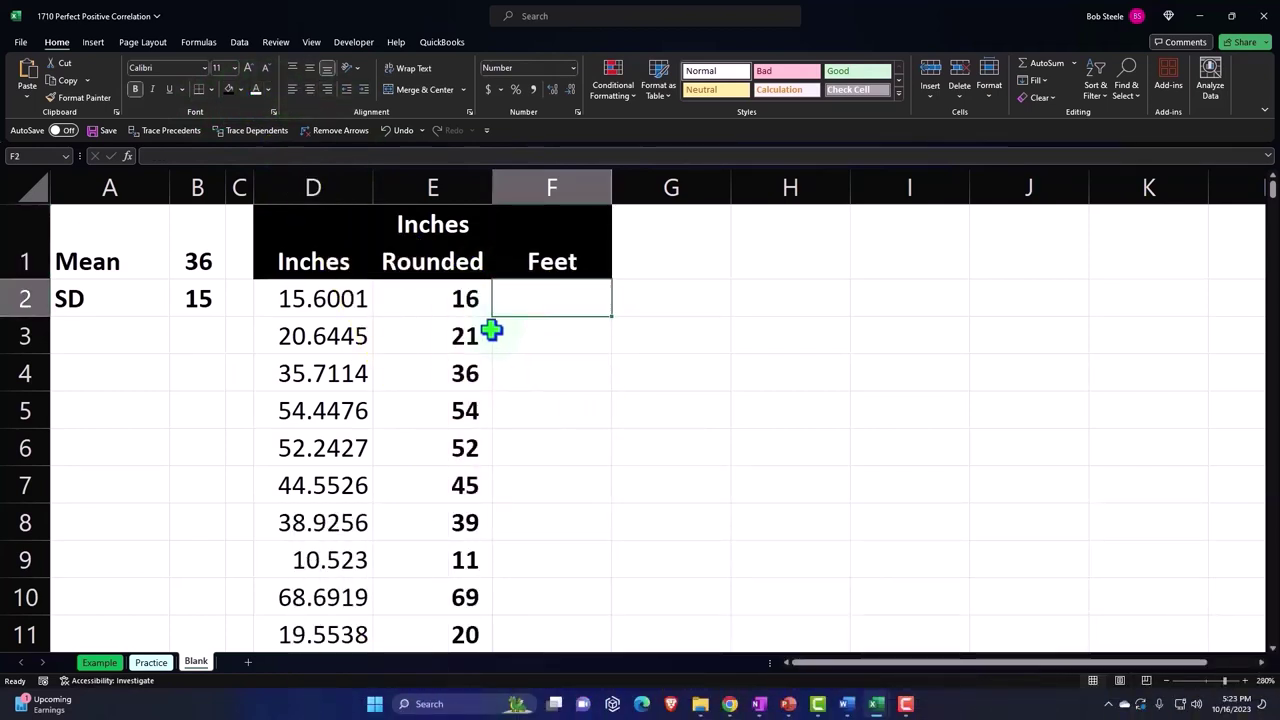
type("=")
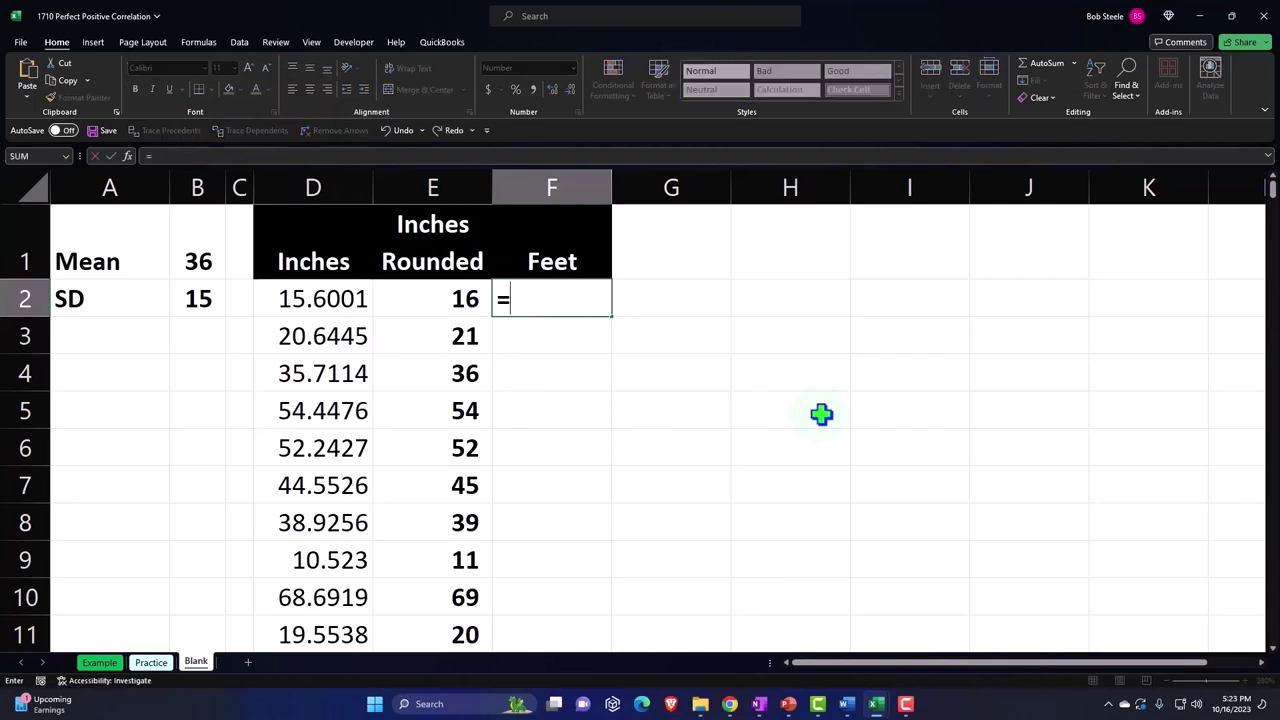
key("Left")
type("/")
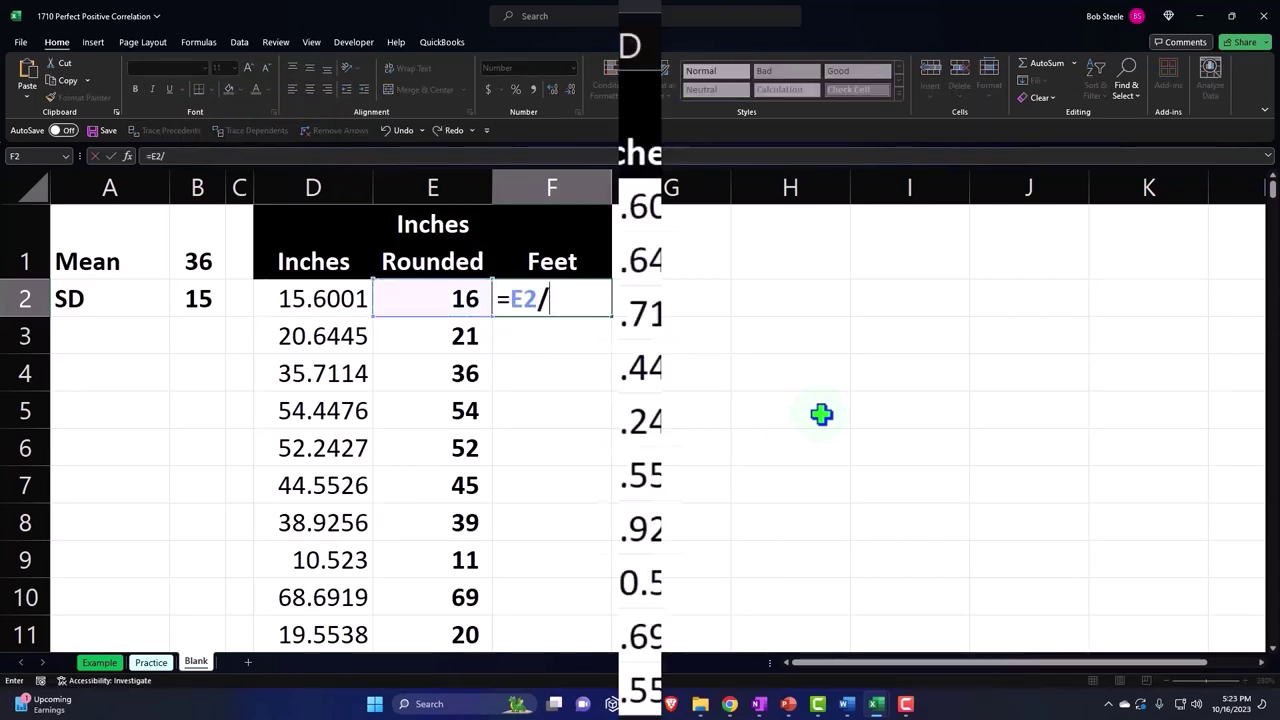
type("1")
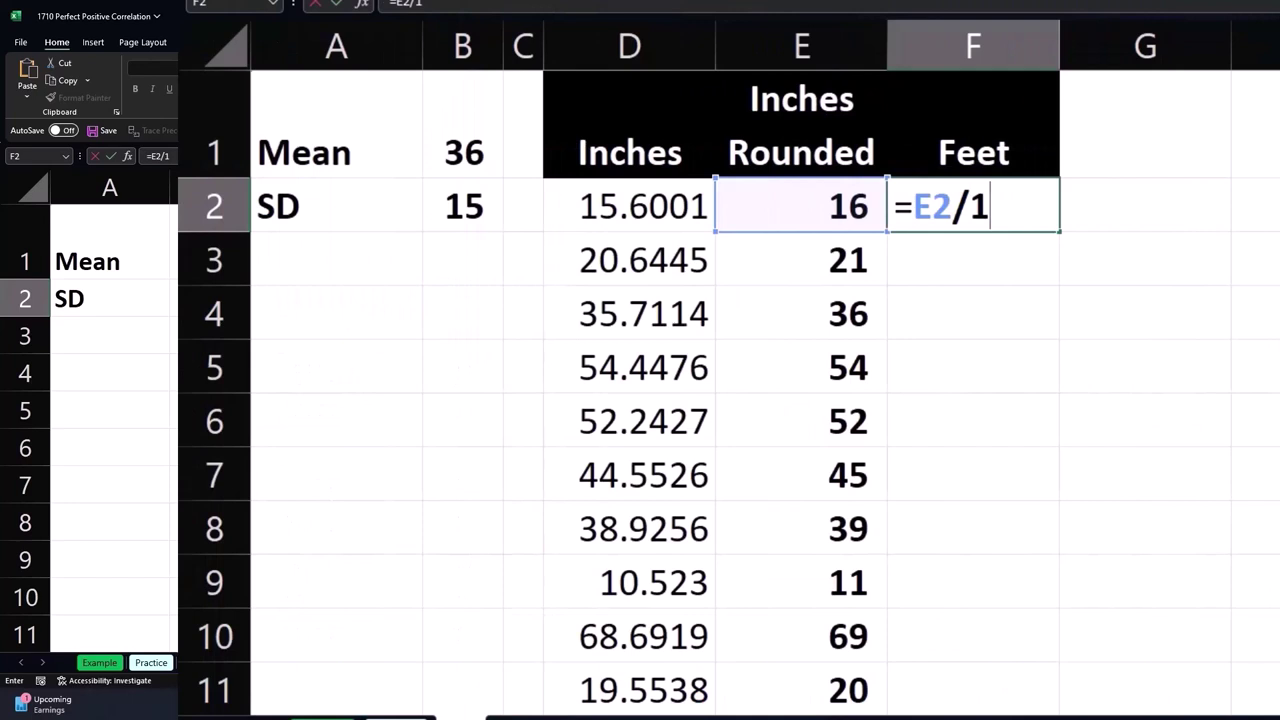
type("2")
key("Return")
left_click(973, 205)
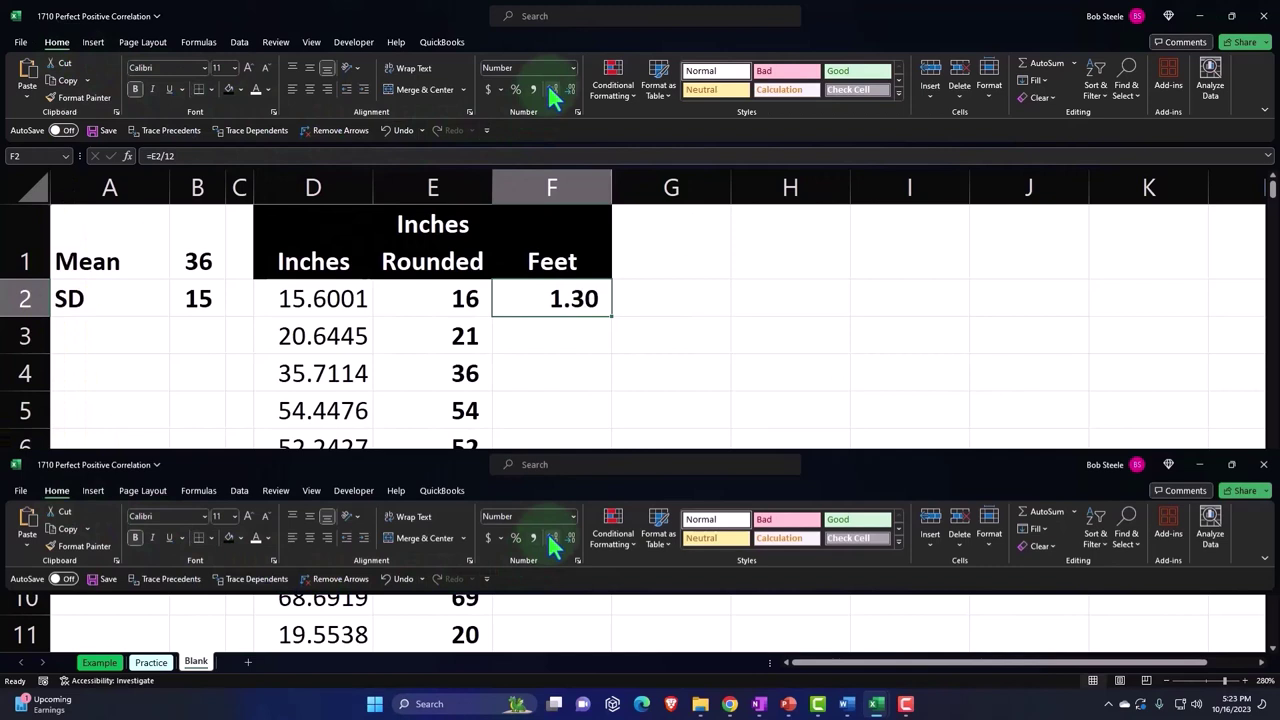
double_click(617, 316)
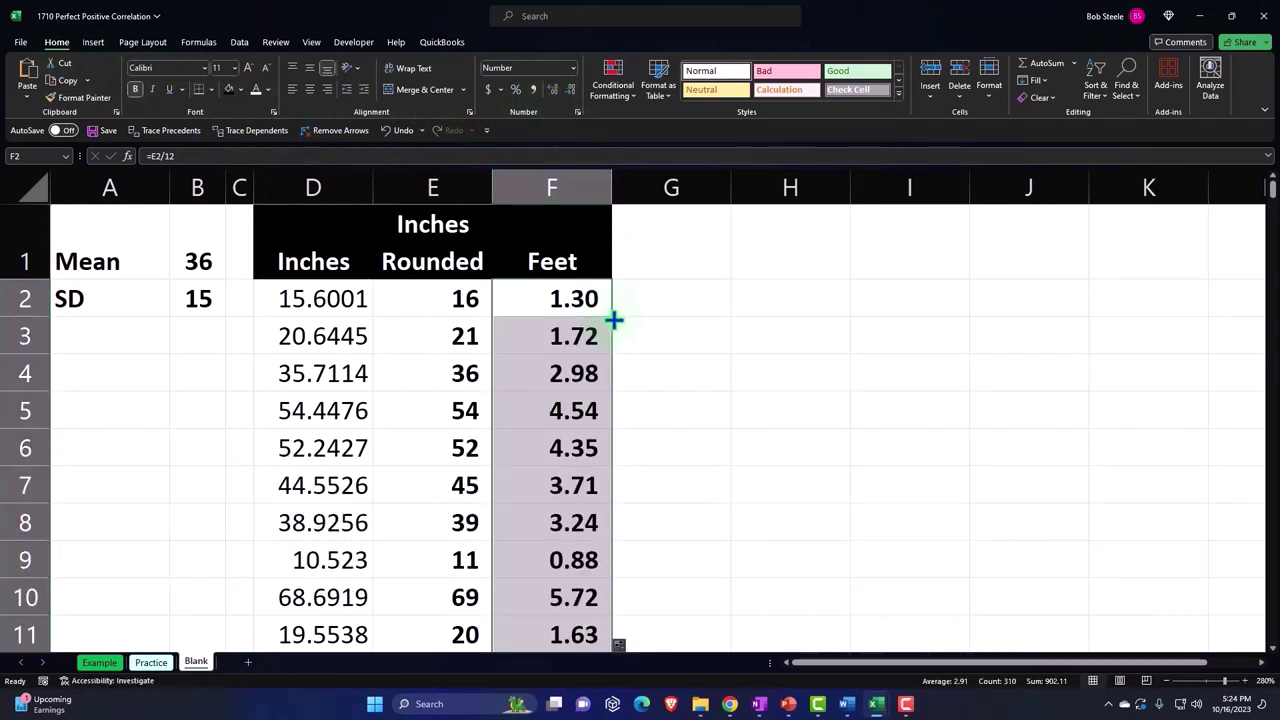
left_click(585, 300)
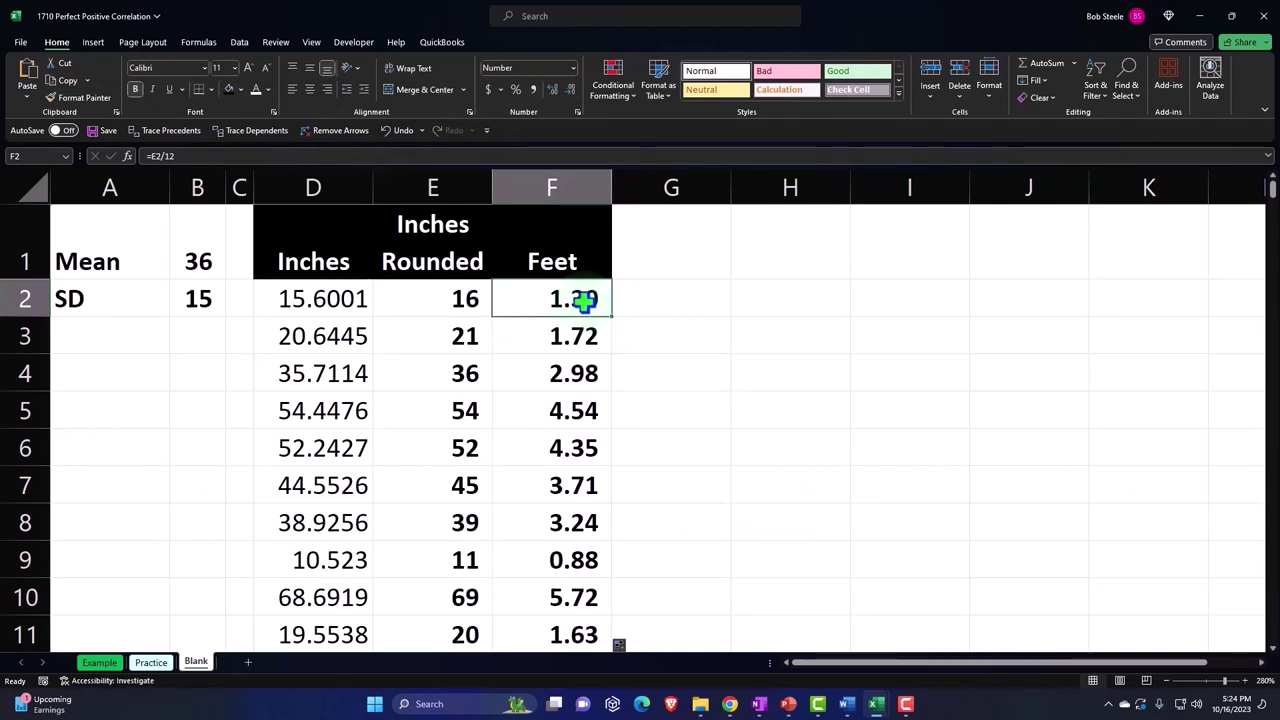
key("Right")
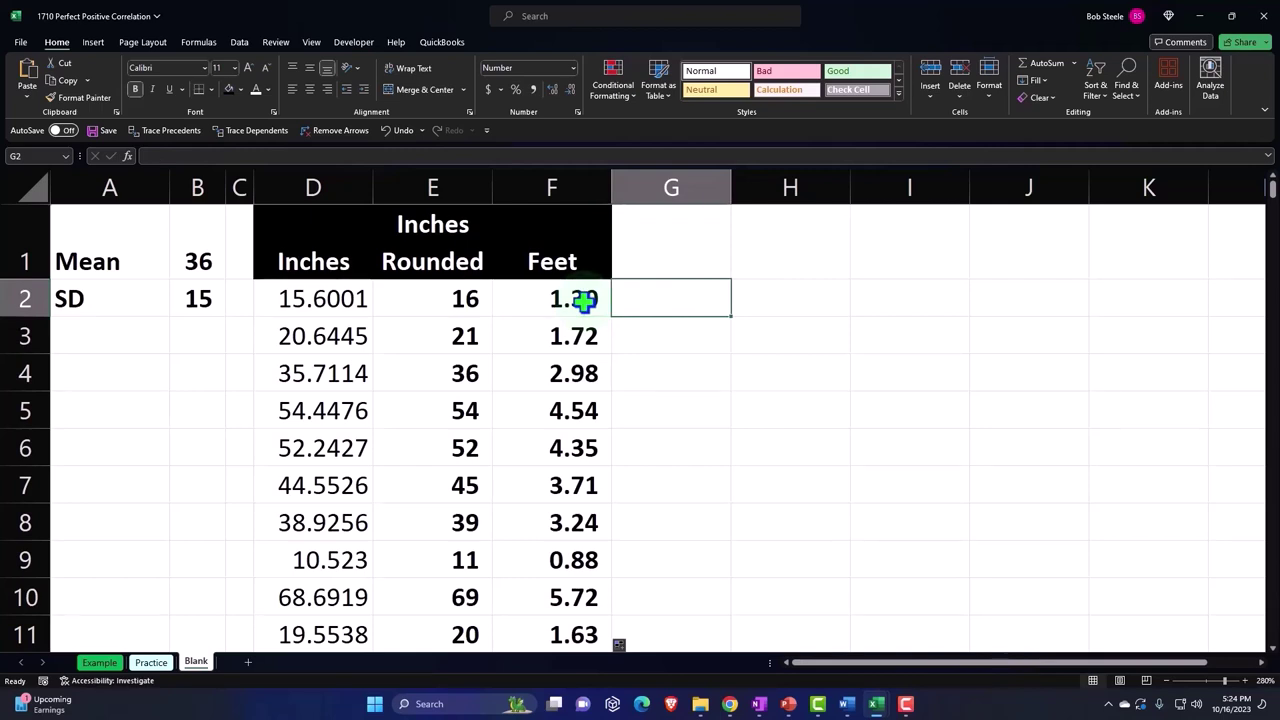
- Narrow columns C and G to thin spacers and column F to fit the feet values
left_click_drag(253, 186, 240, 181)
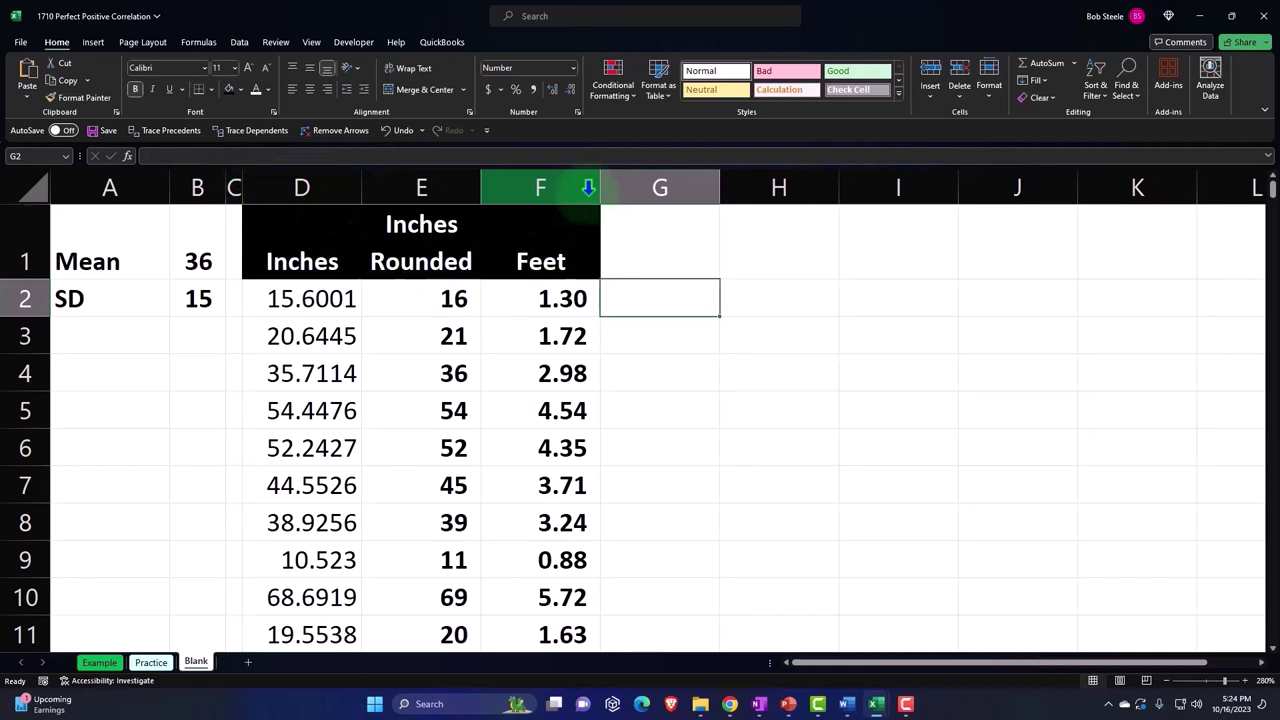
left_click_drag(597, 180, 565, 191)
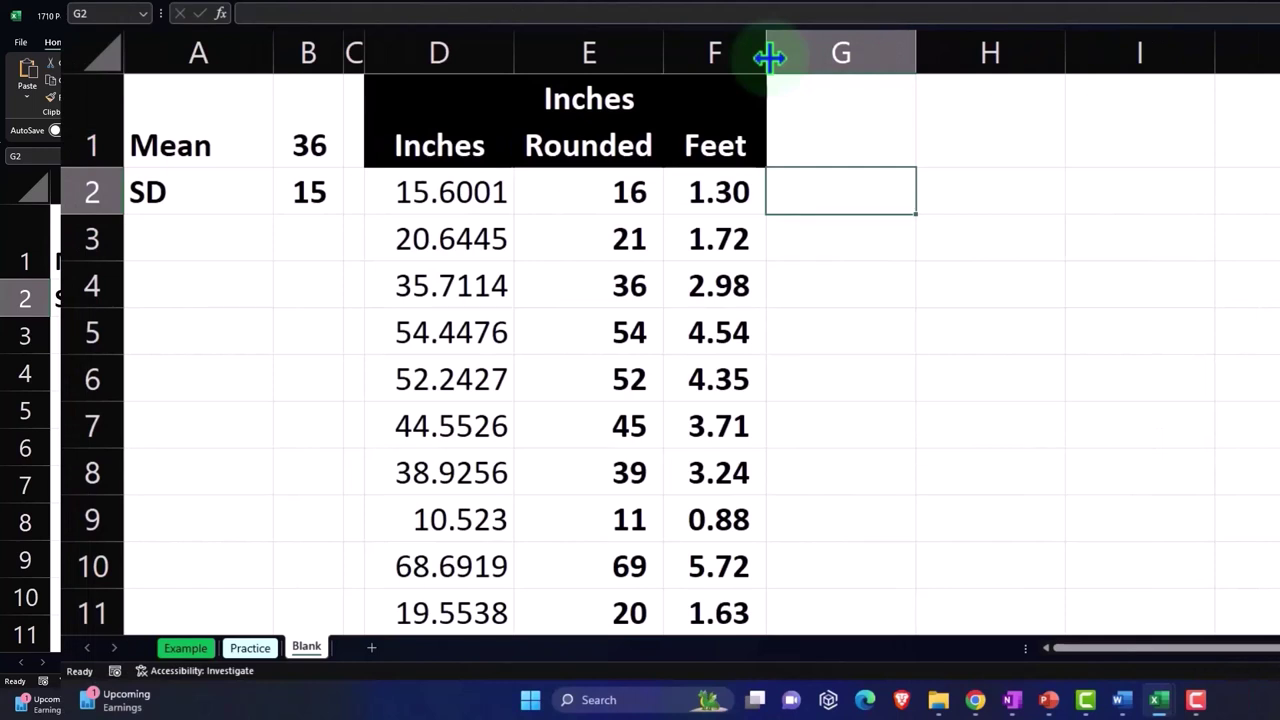
key("Down")
key("Right")
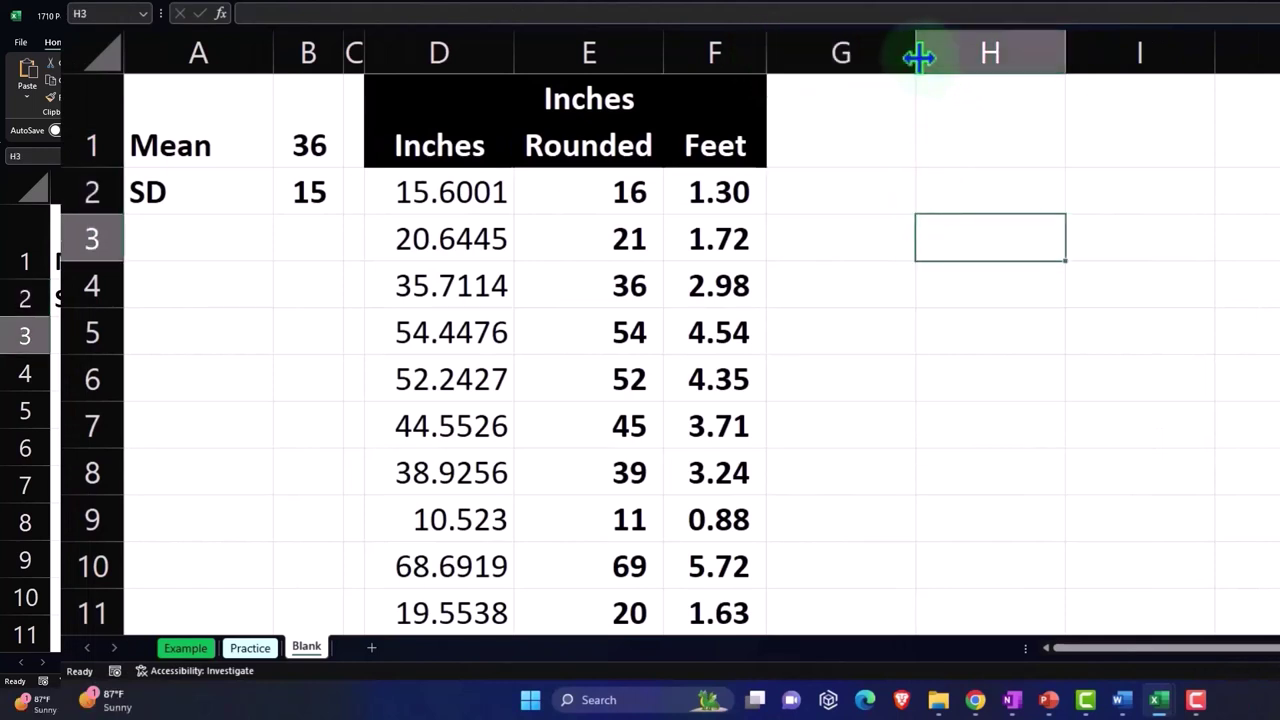
left_click_drag(917, 57, 785, 70)
- Link I1 to the Inches Rounded heading (=E1) and J1 to the Feet heading (=F1)
left_click(846, 120)
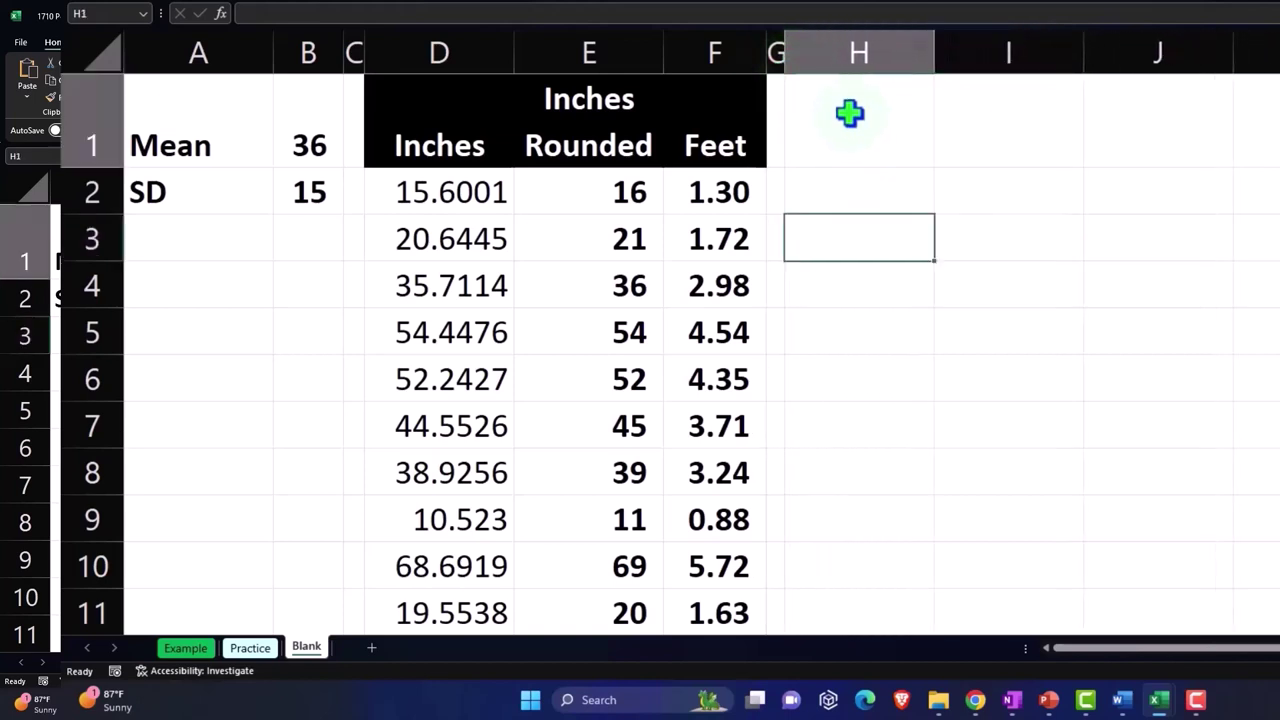
key("Right")
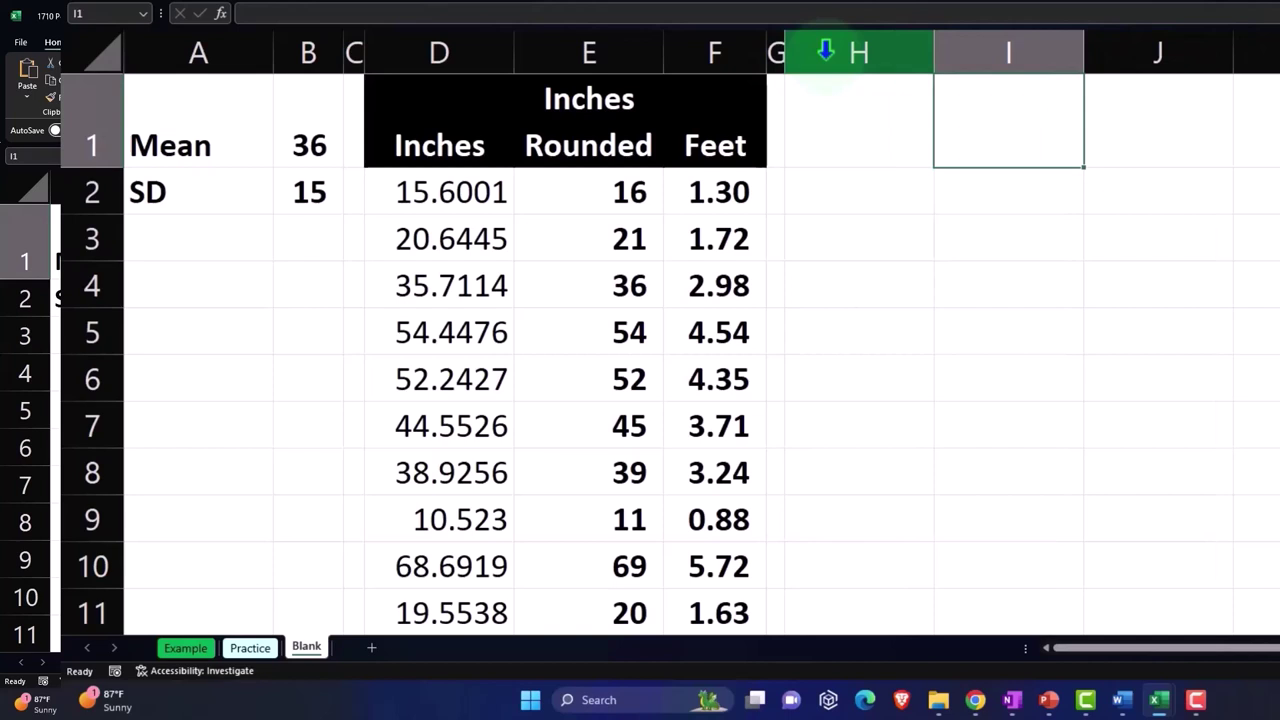
type("=")
key("Left")
key("Left")
key("Left")
key("Left")
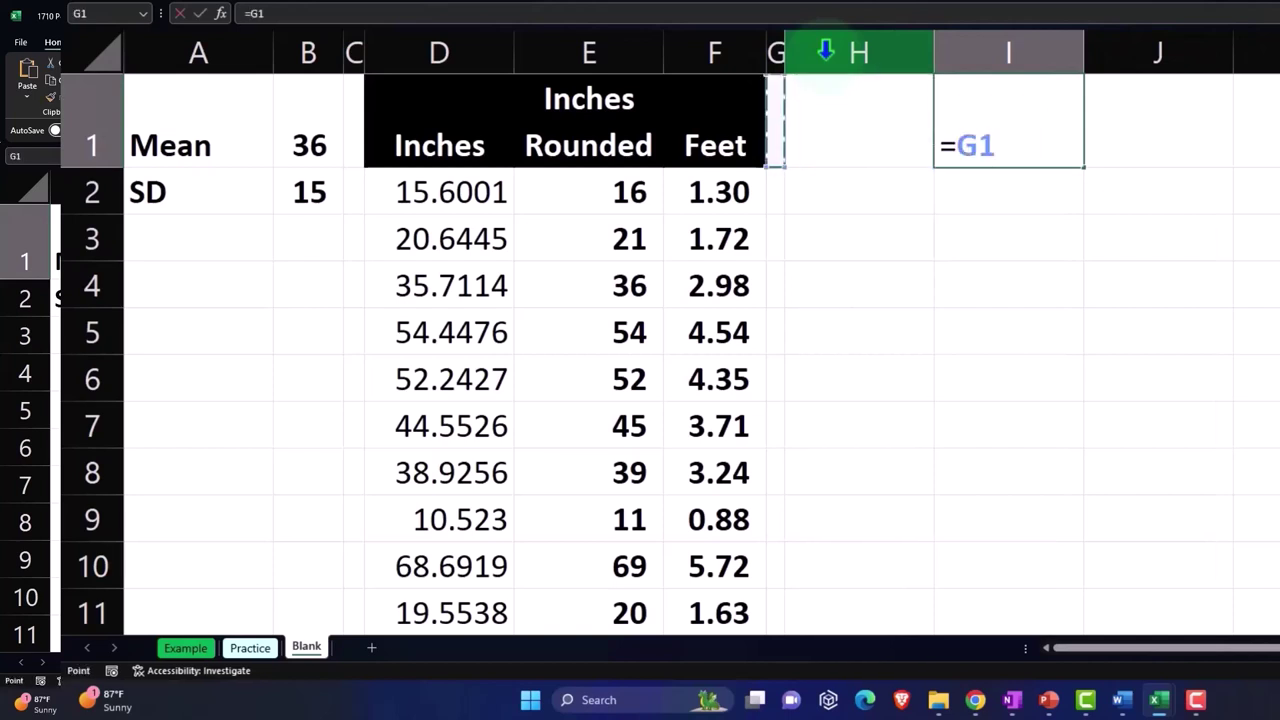
key("Tab")
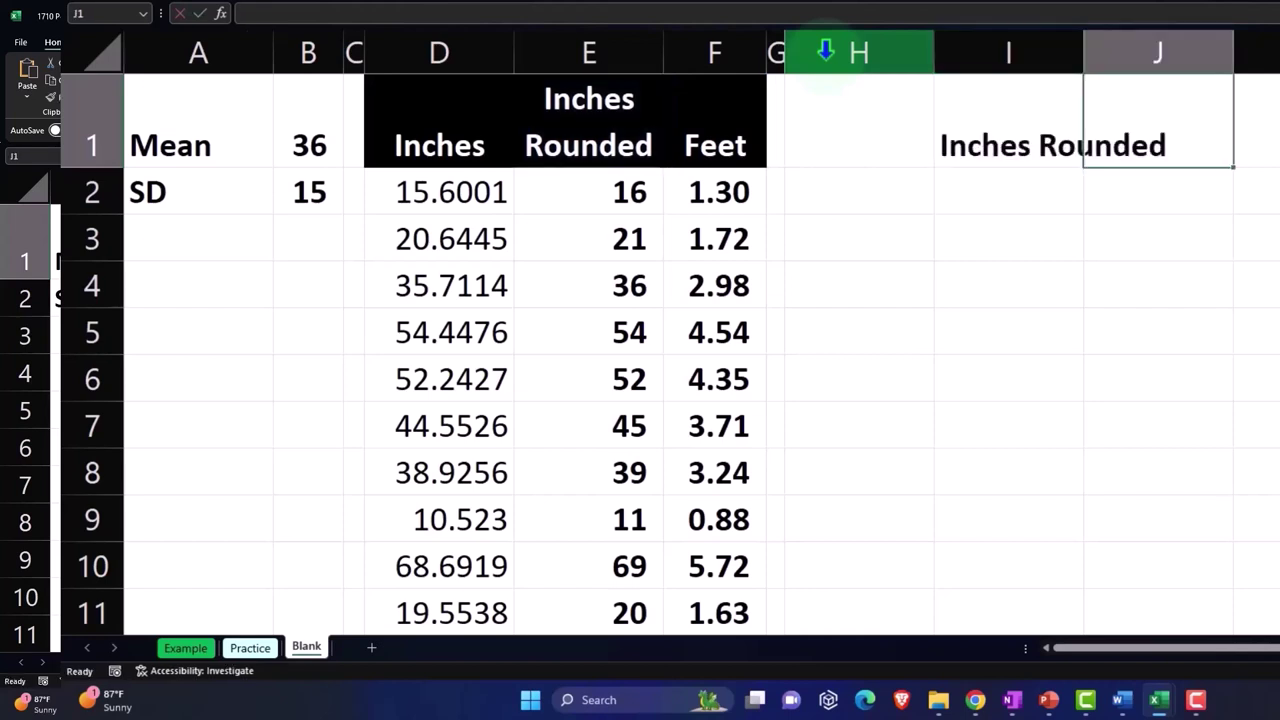
type("=")
key("Left")
key("Left")
key("Left")
key("Left")
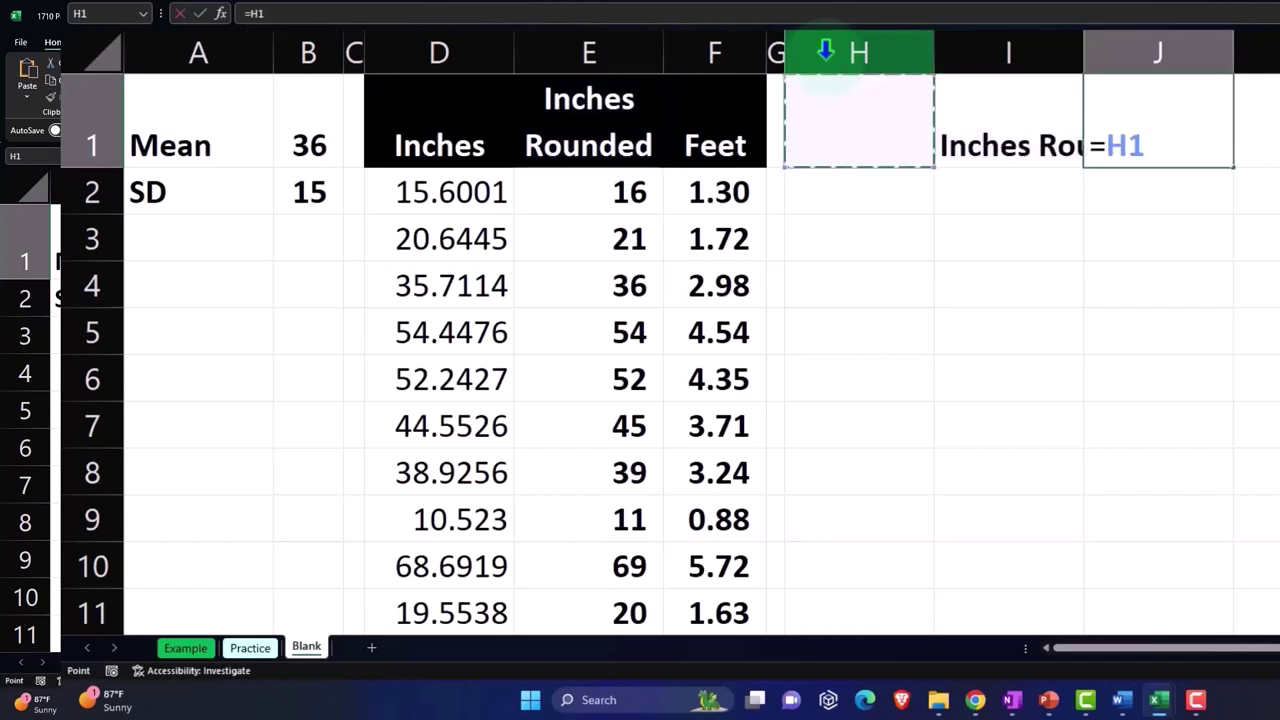
key("Return")
- Copy the black header formatting from E1:F1 onto I1:J1 with Format Painter
left_click_drag(634, 134, 714, 140)
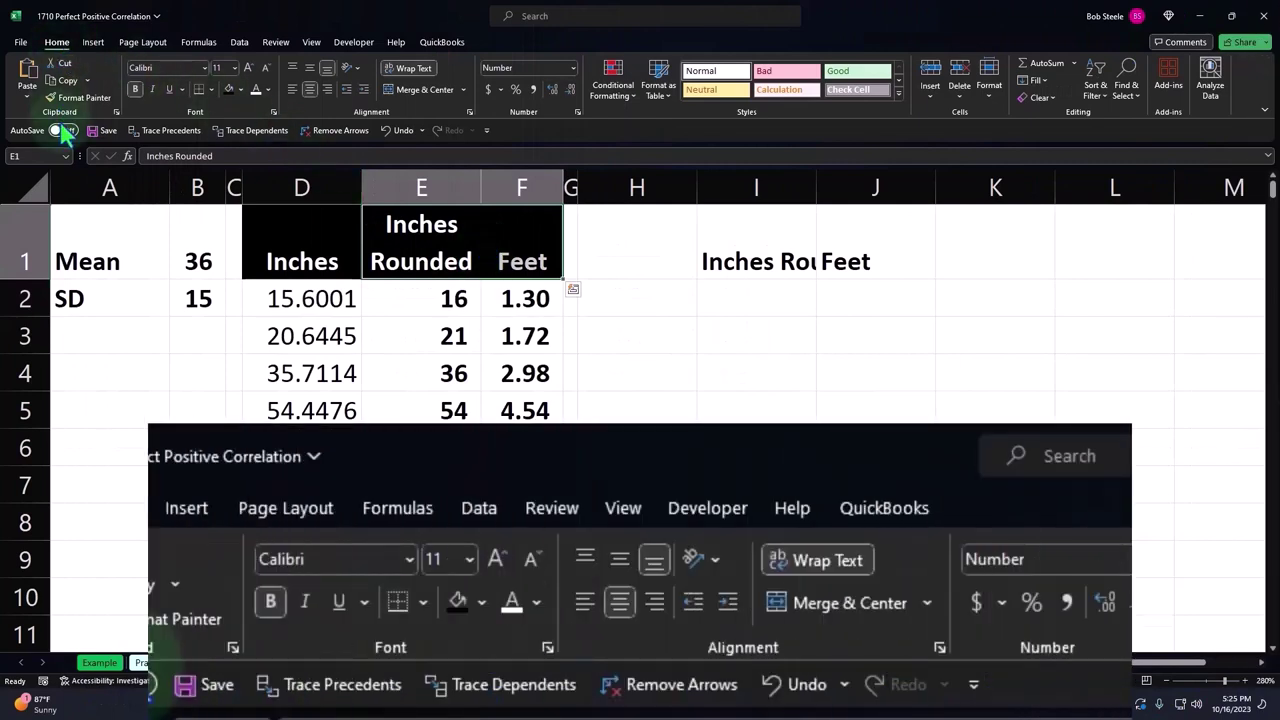
left_click(80, 100)
left_click(731, 229)
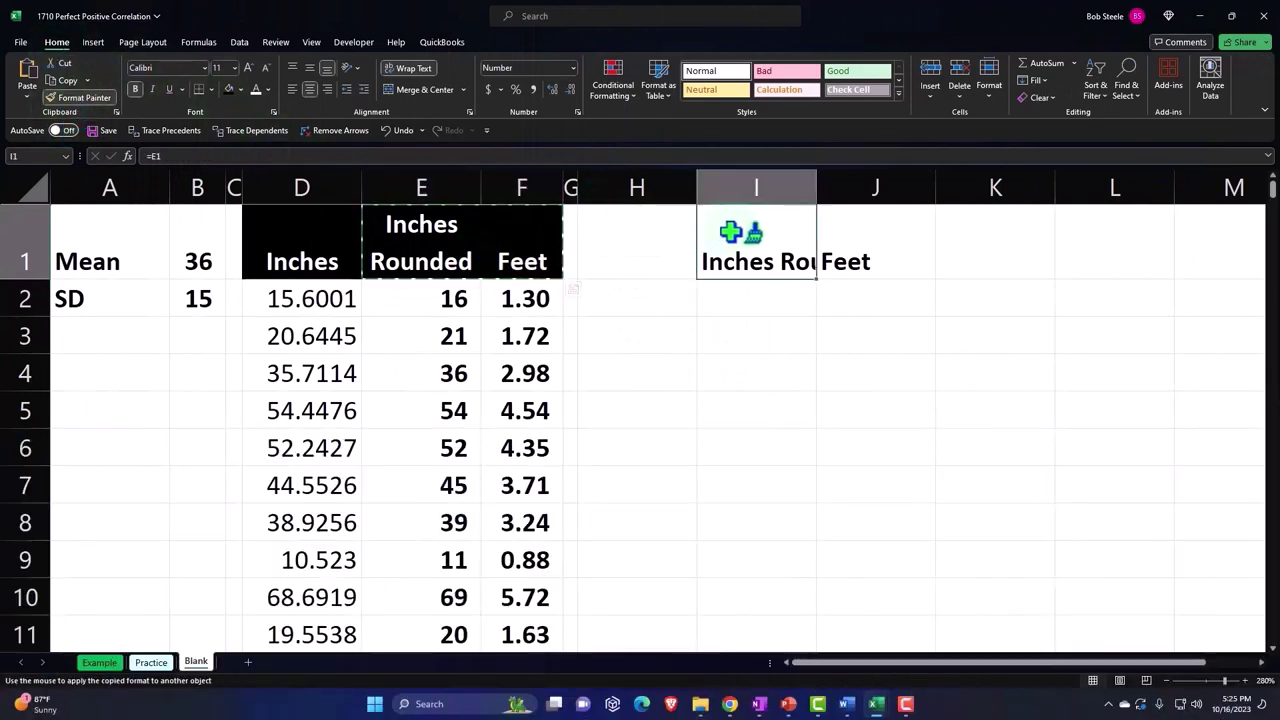
- Label H2 'Mean' and put =AVERAGE(E2:E311) in I2, shown to two decimals (34.92)
left_click(616, 300)
type("Mean")
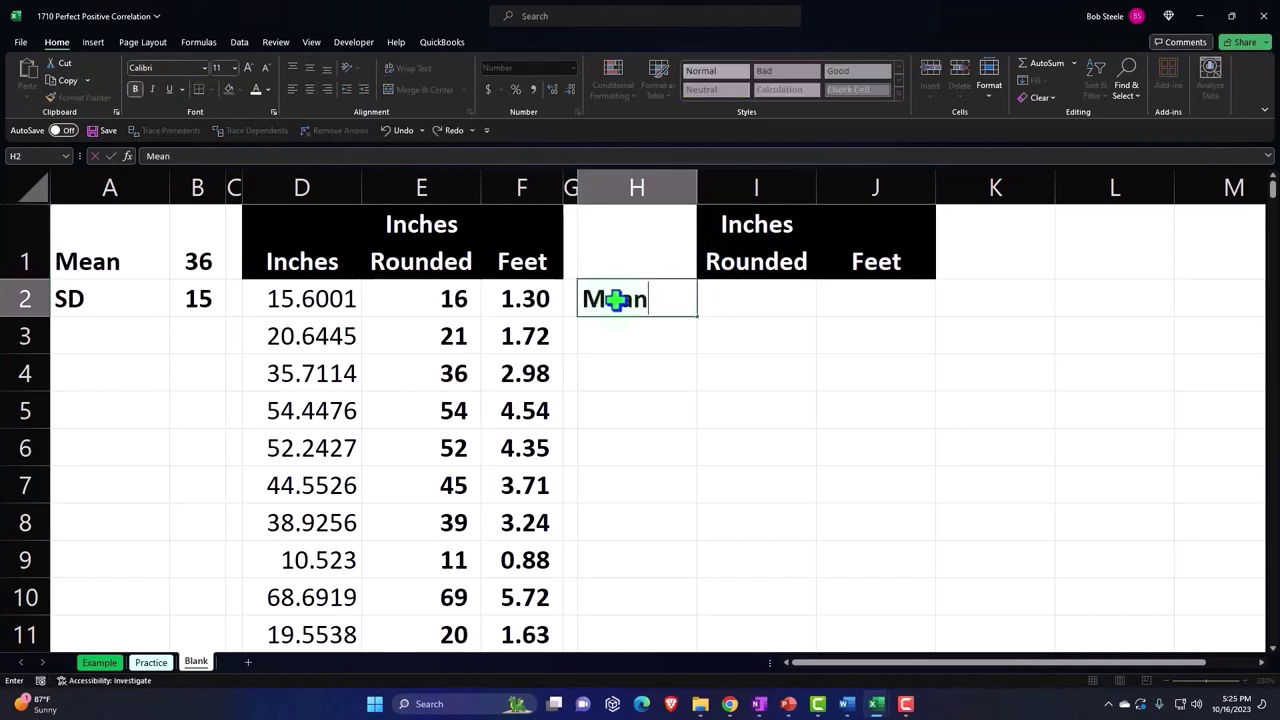
key("Tab")
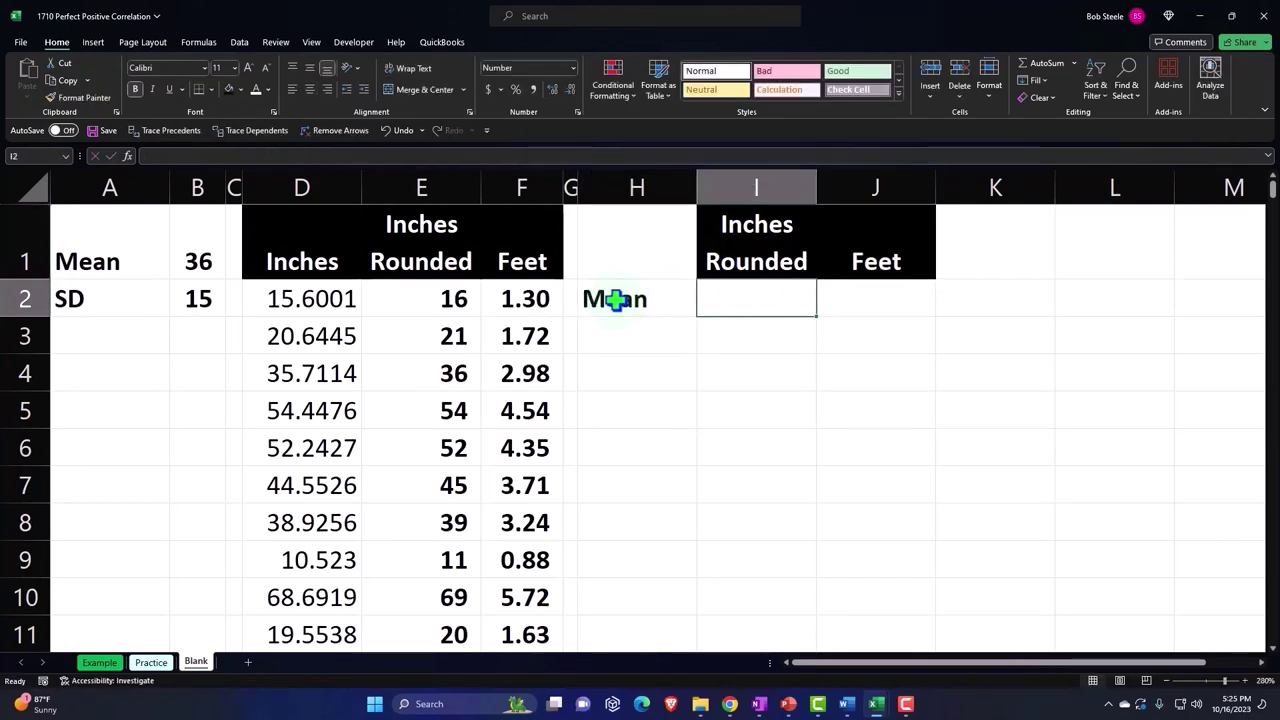
type("=avera")
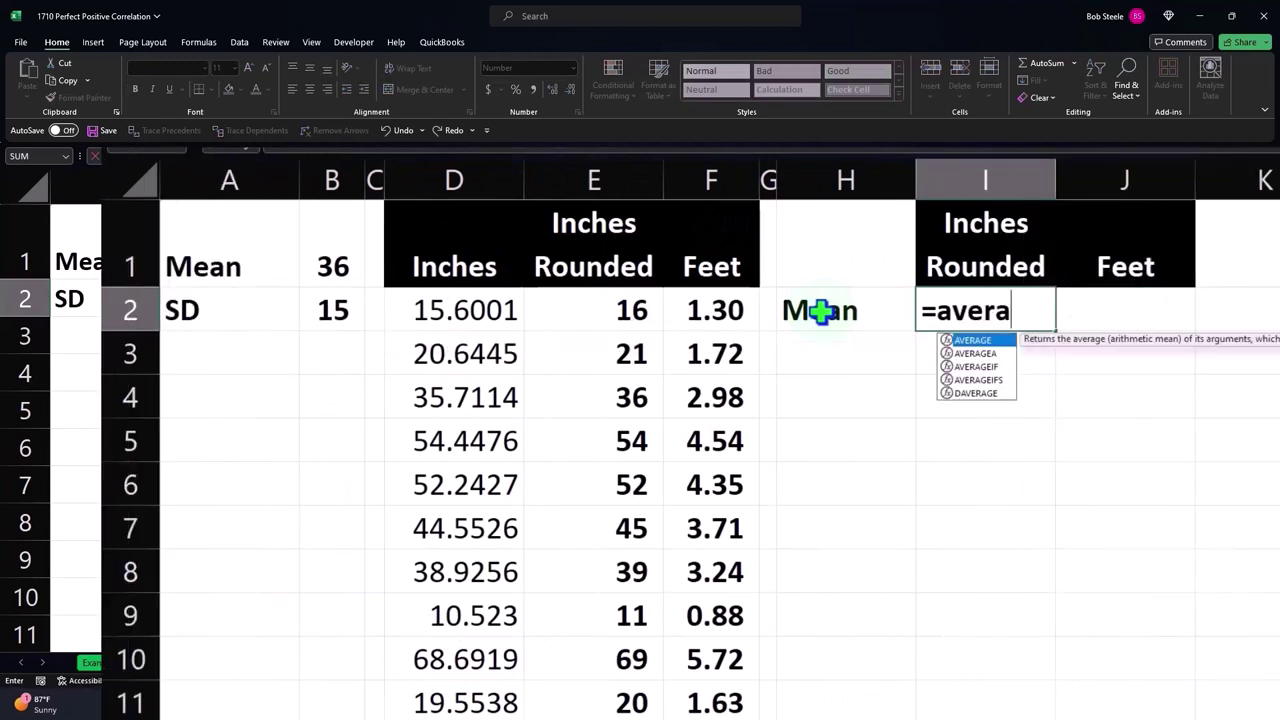
type("g")
key("Tab")
key("Left")
key("Left")
key("Left")
key("Left")
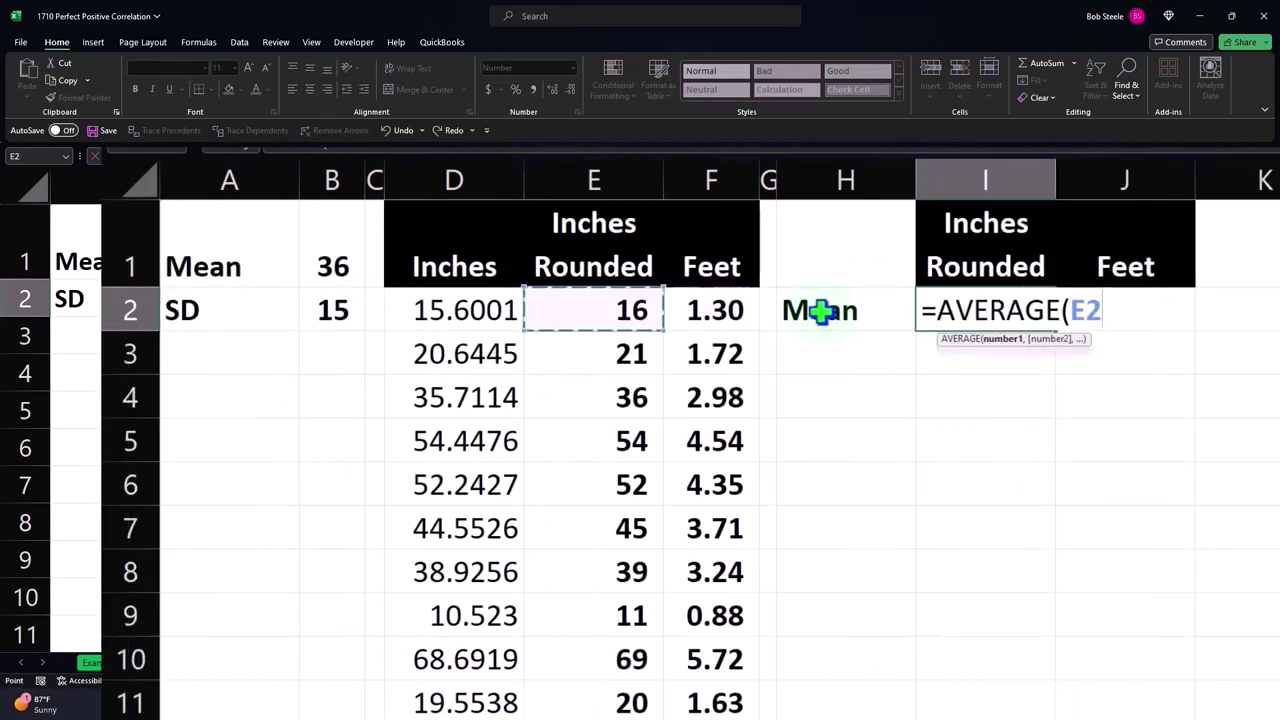
key("ctrl+shift+Down")
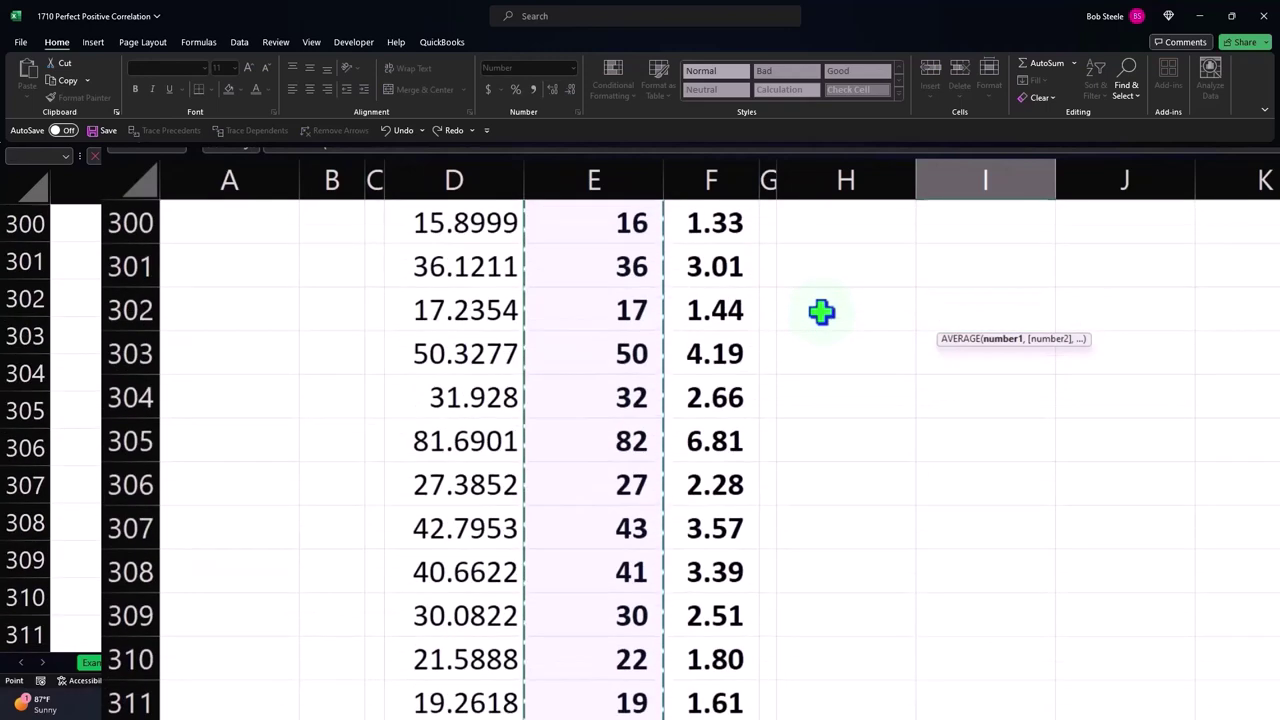
key("Return")
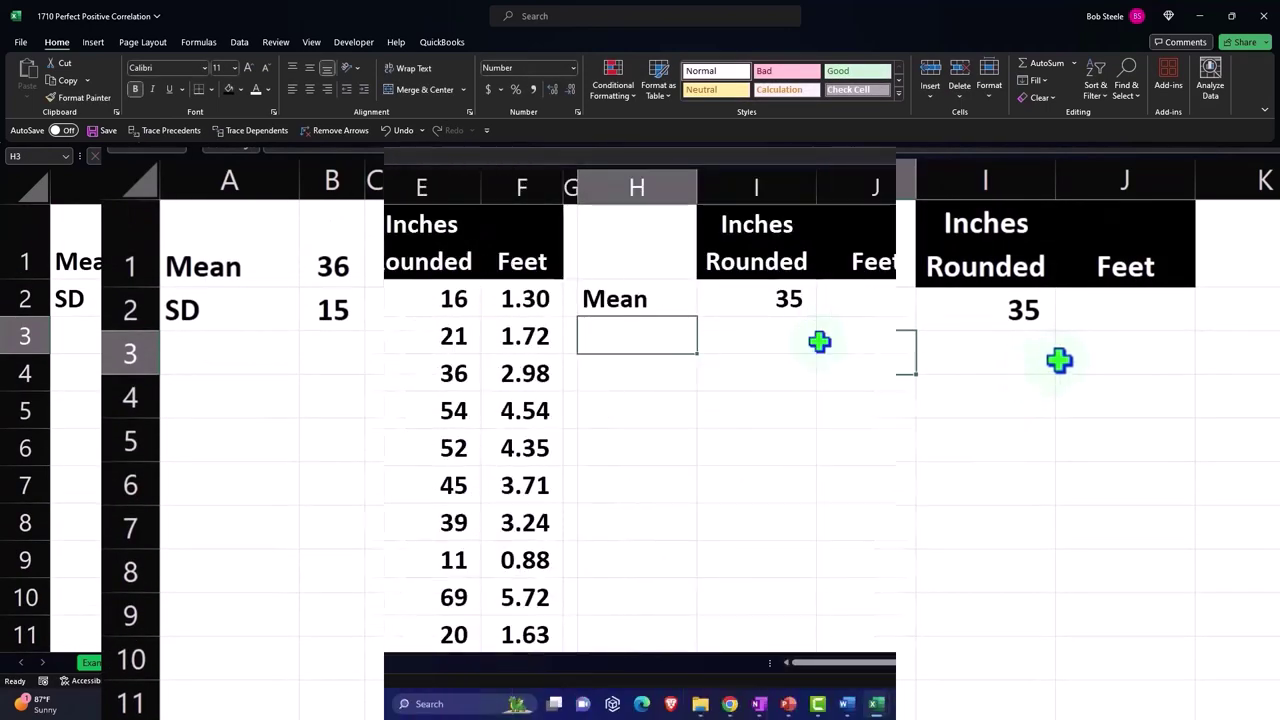
left_click(771, 299)
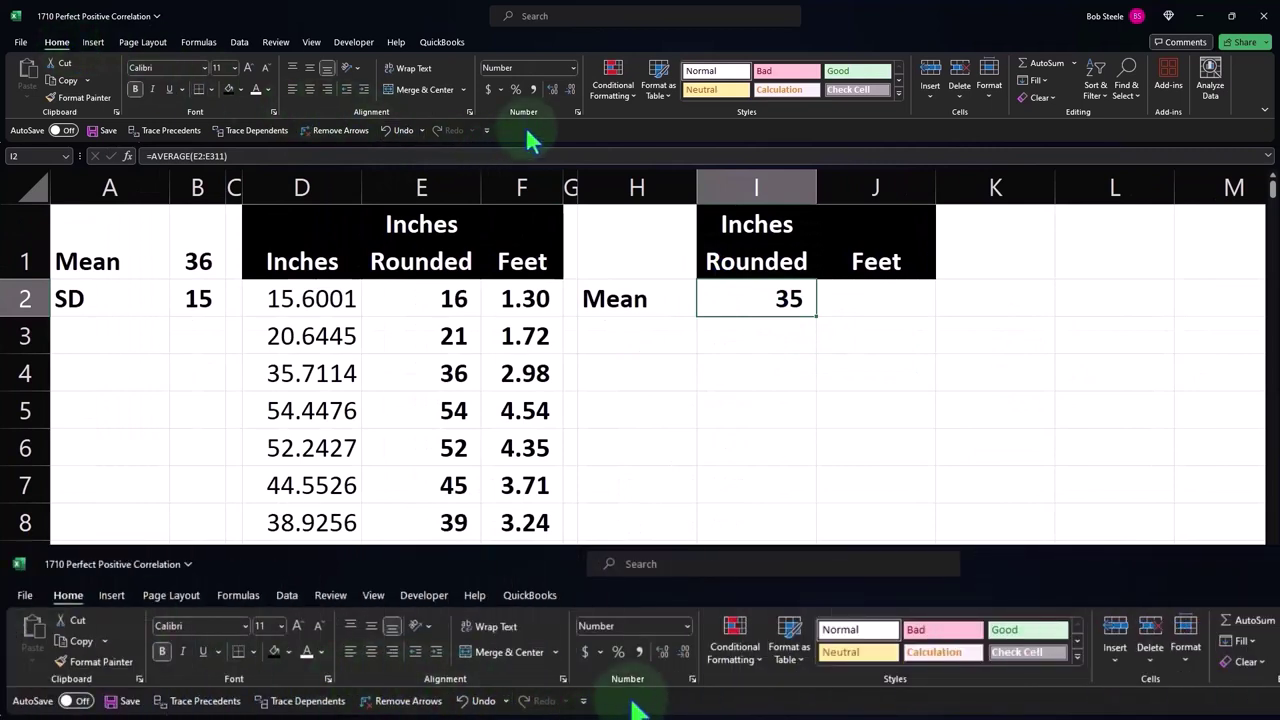
left_click(551, 89)
left_click(551, 89)
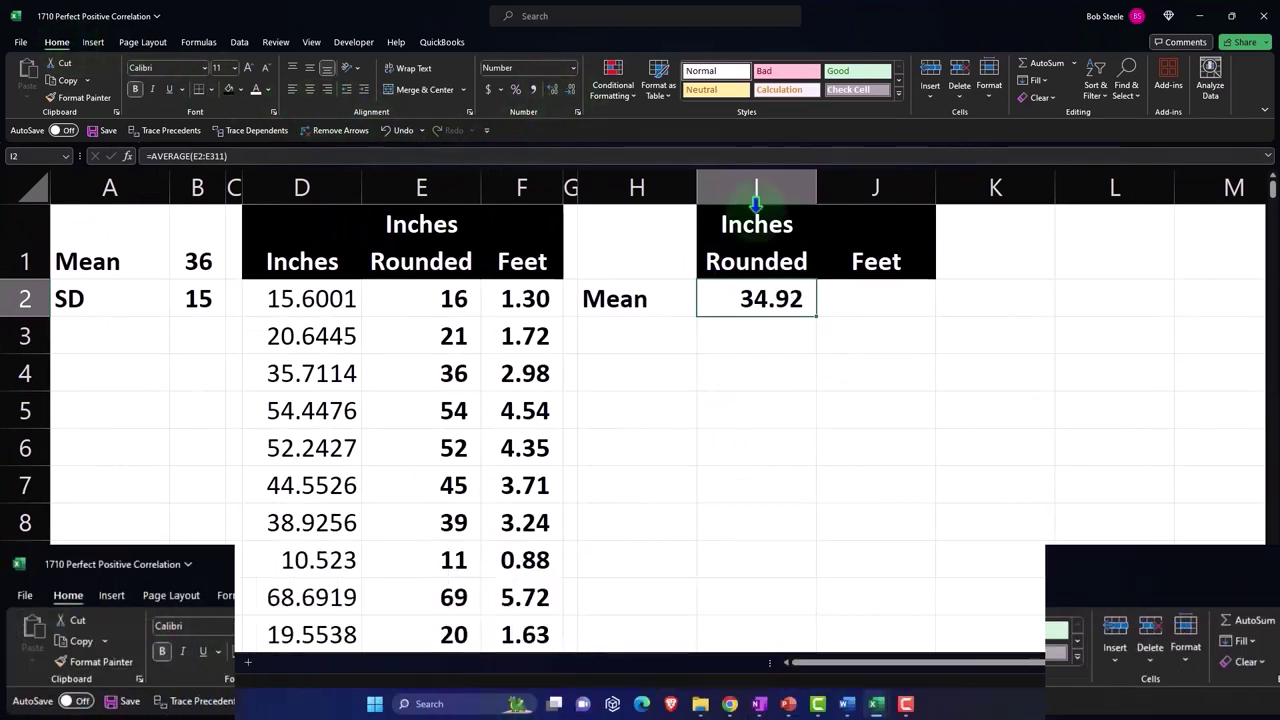
- Enter =AVERAGE(F2:F311) in J2 for the feet mean of 2.91
left_click(891, 300)
type("=")
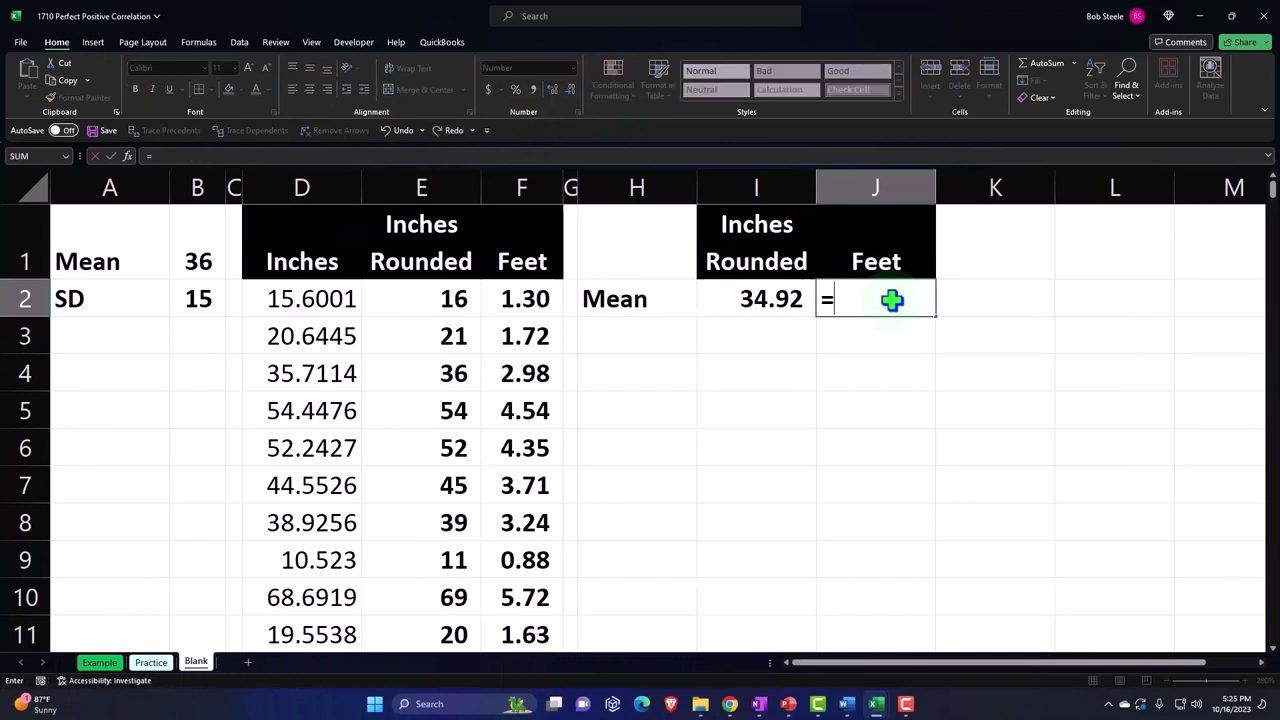
type("aver")
key("Tab")
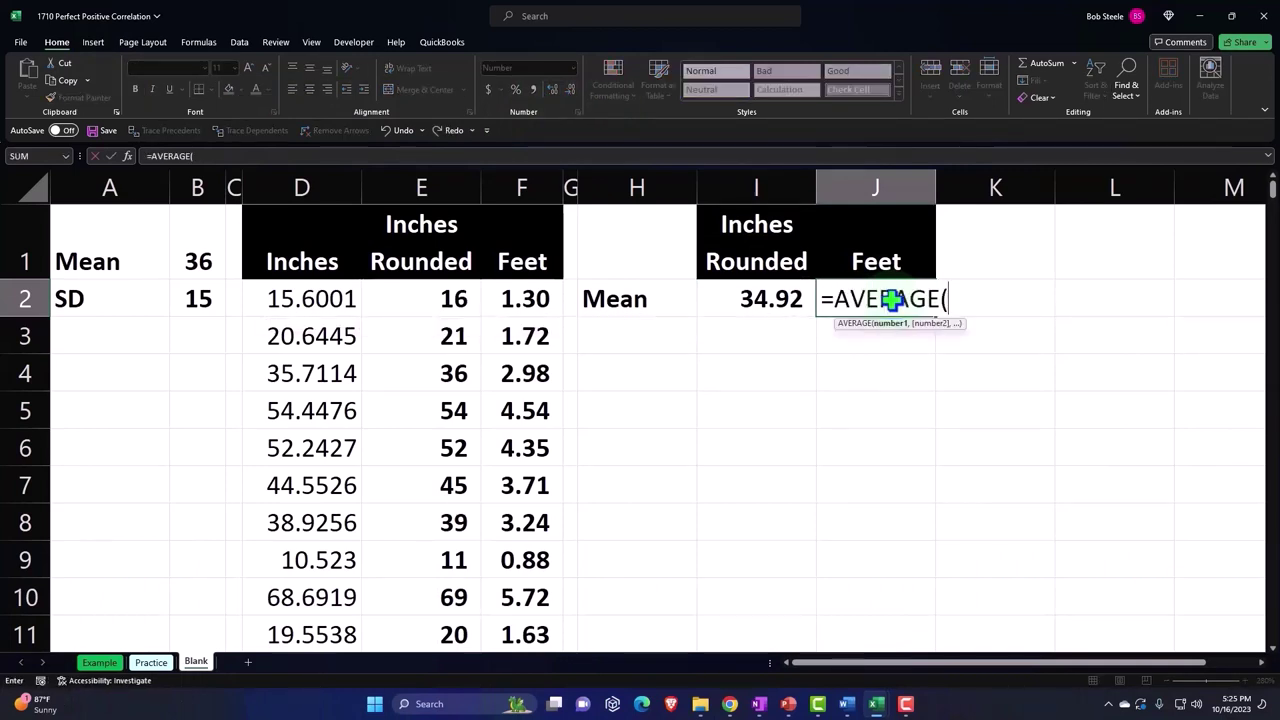
key("Left")
key("Left")
key("Left")
key("Left")
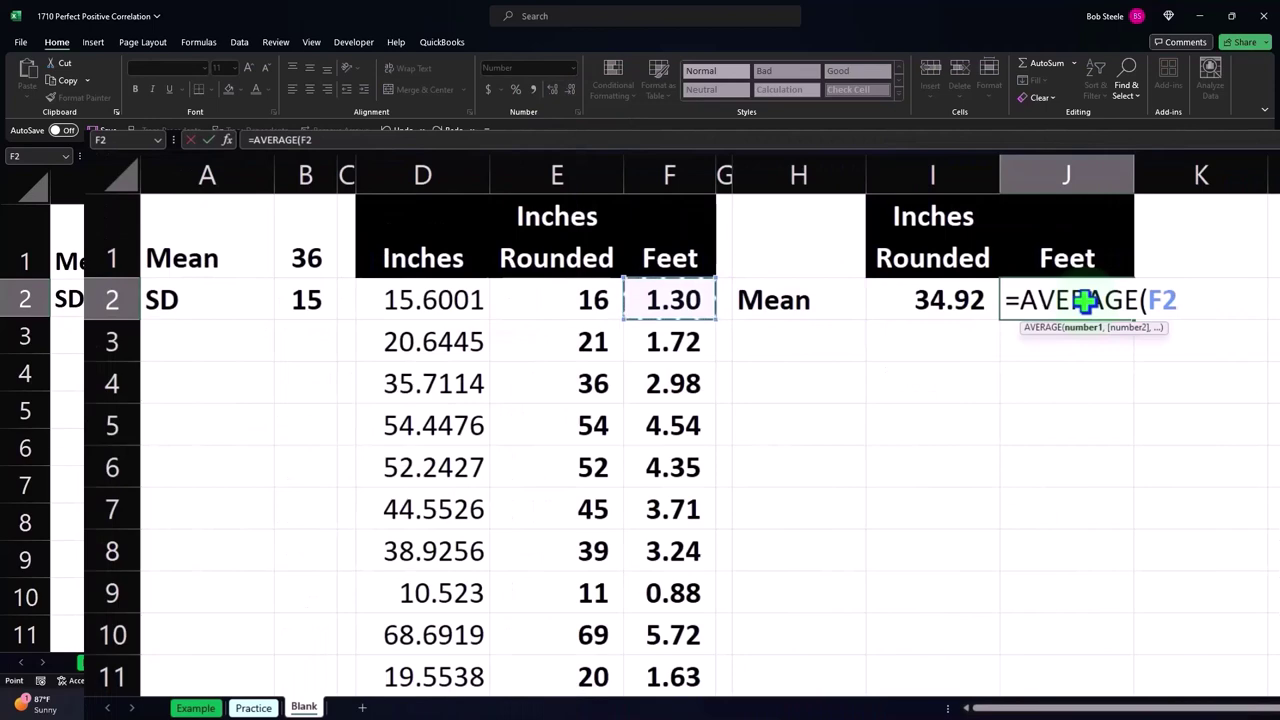
key("ctrl+shift+Down")
key("Return")
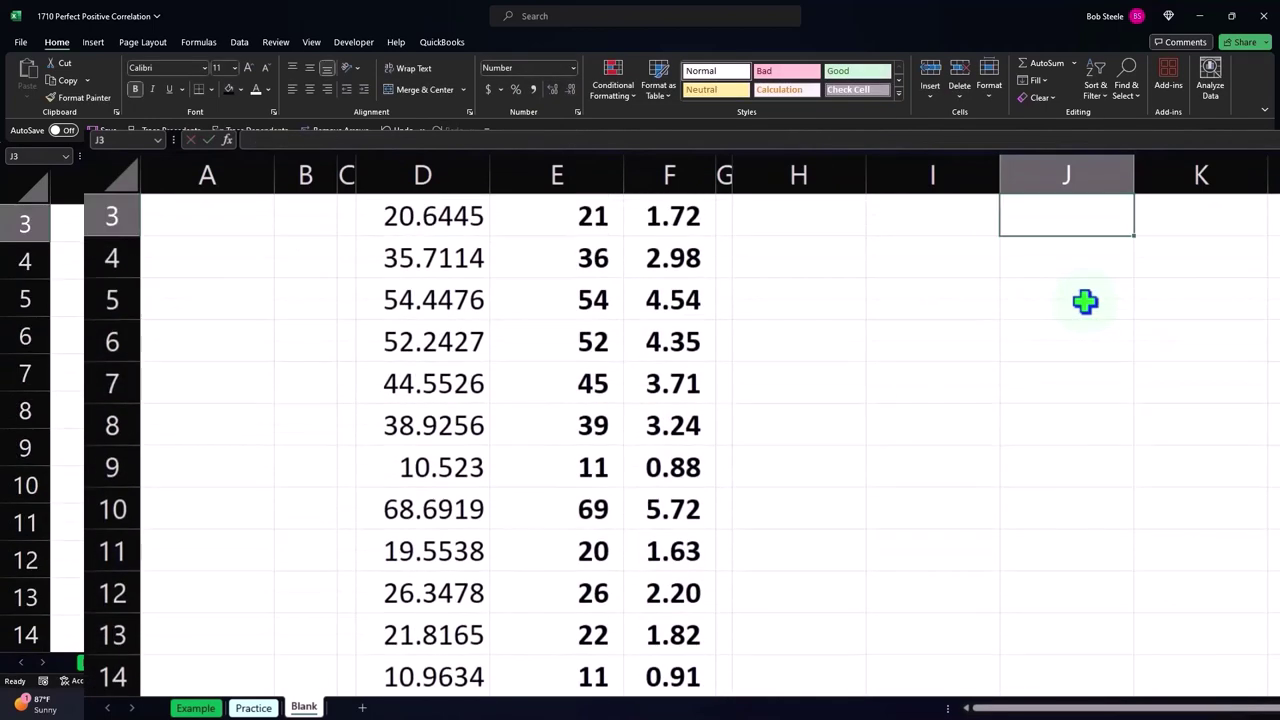
key("Up")
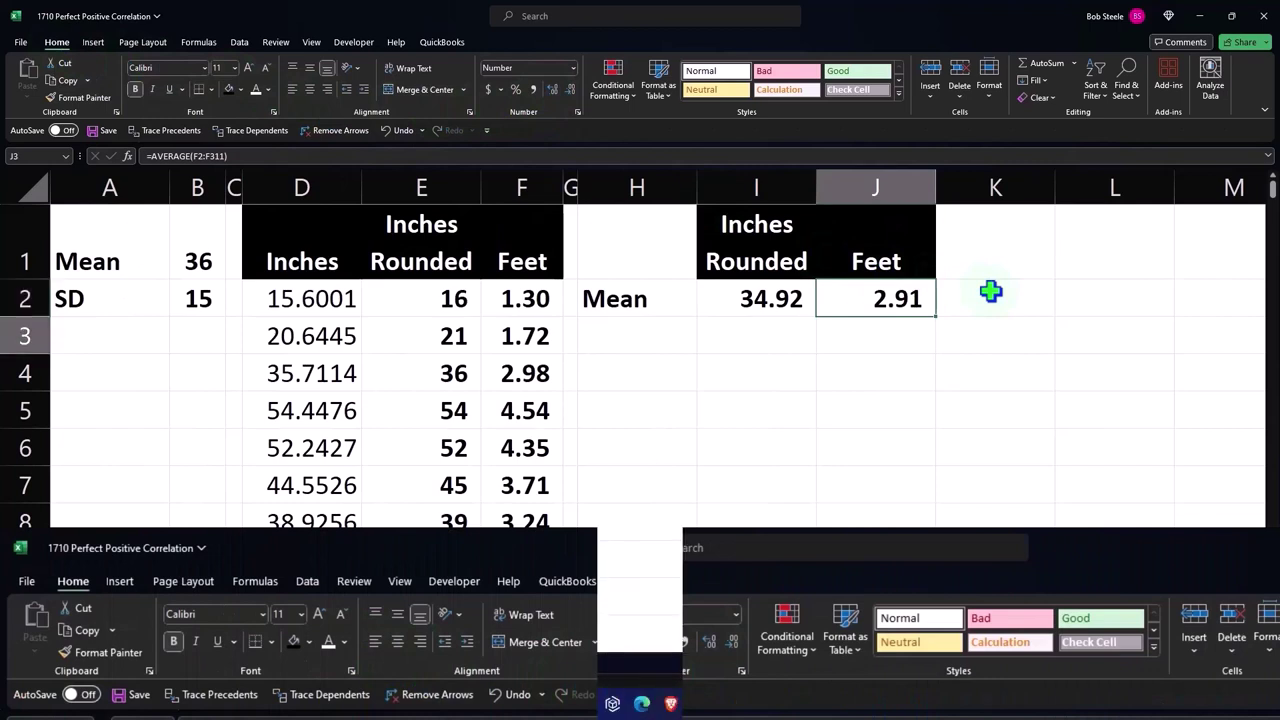
key("Down")
key("Left")
key("Left")
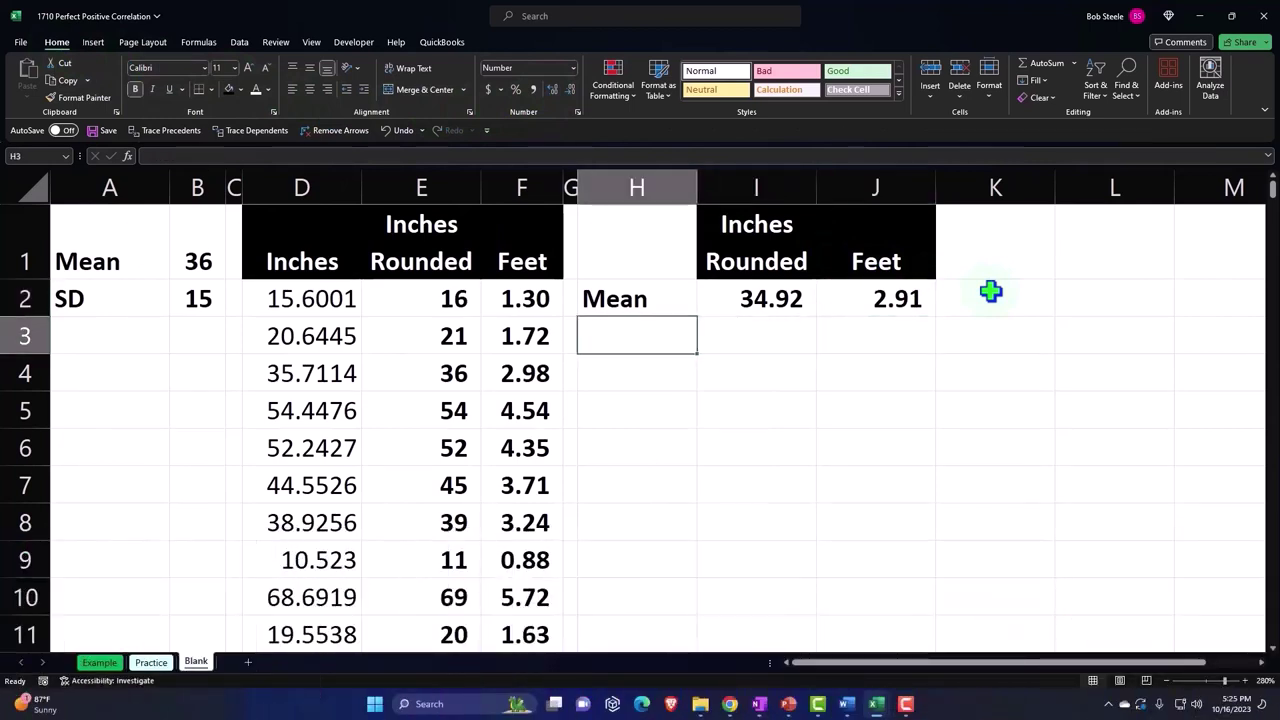
- Label H3 'SD' and put =STDEV.S(E2:E311) in I3, shown to two decimals (16.29)
type("SD")
key("Right")
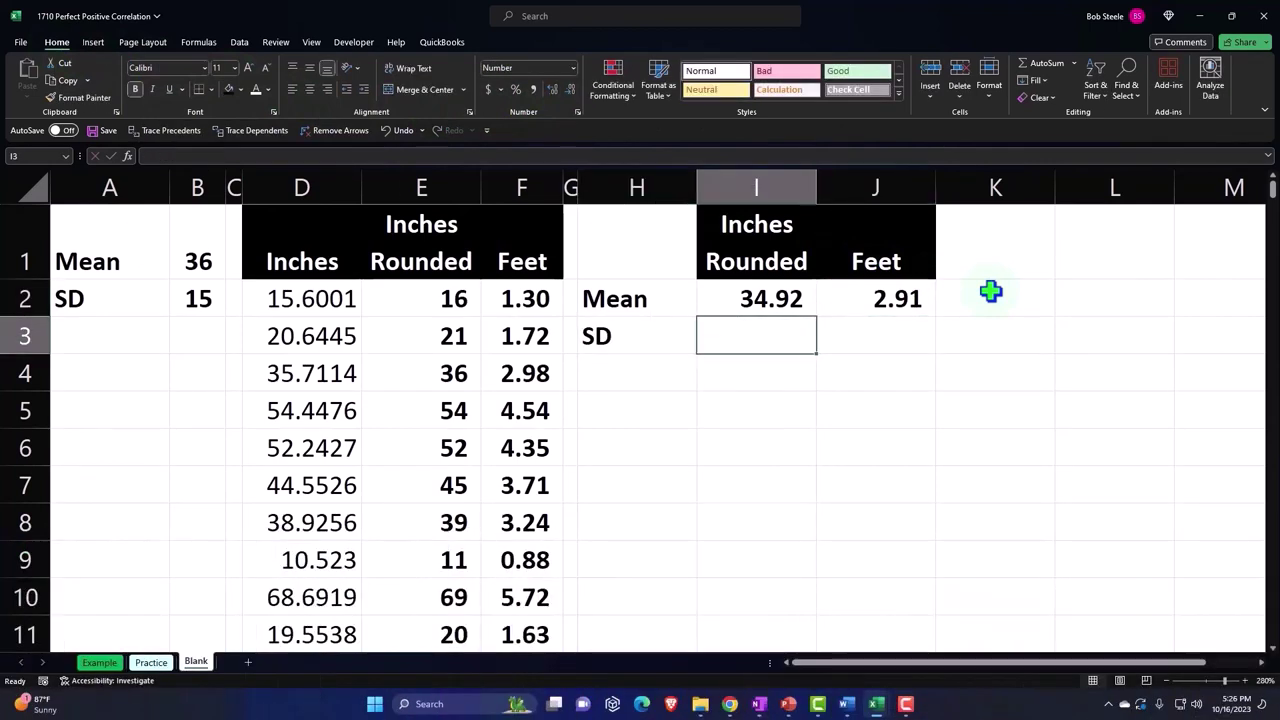
type("=st")
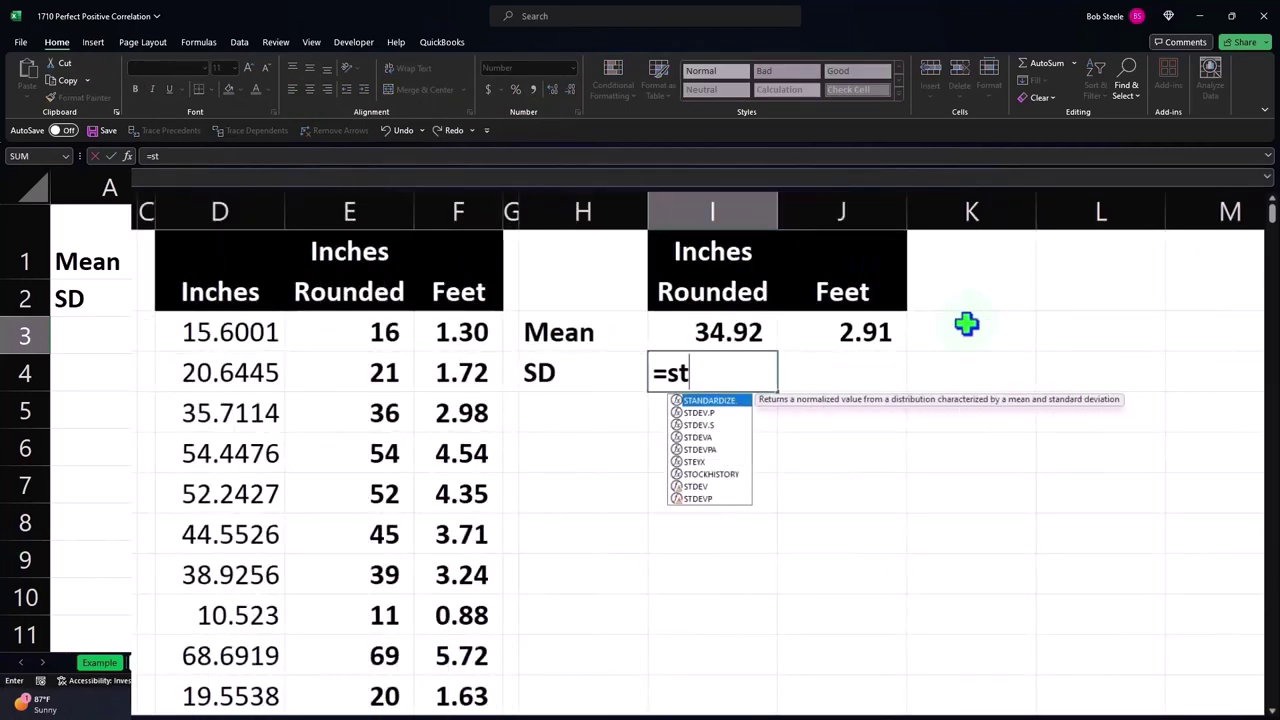
key("Down")
key("Down")
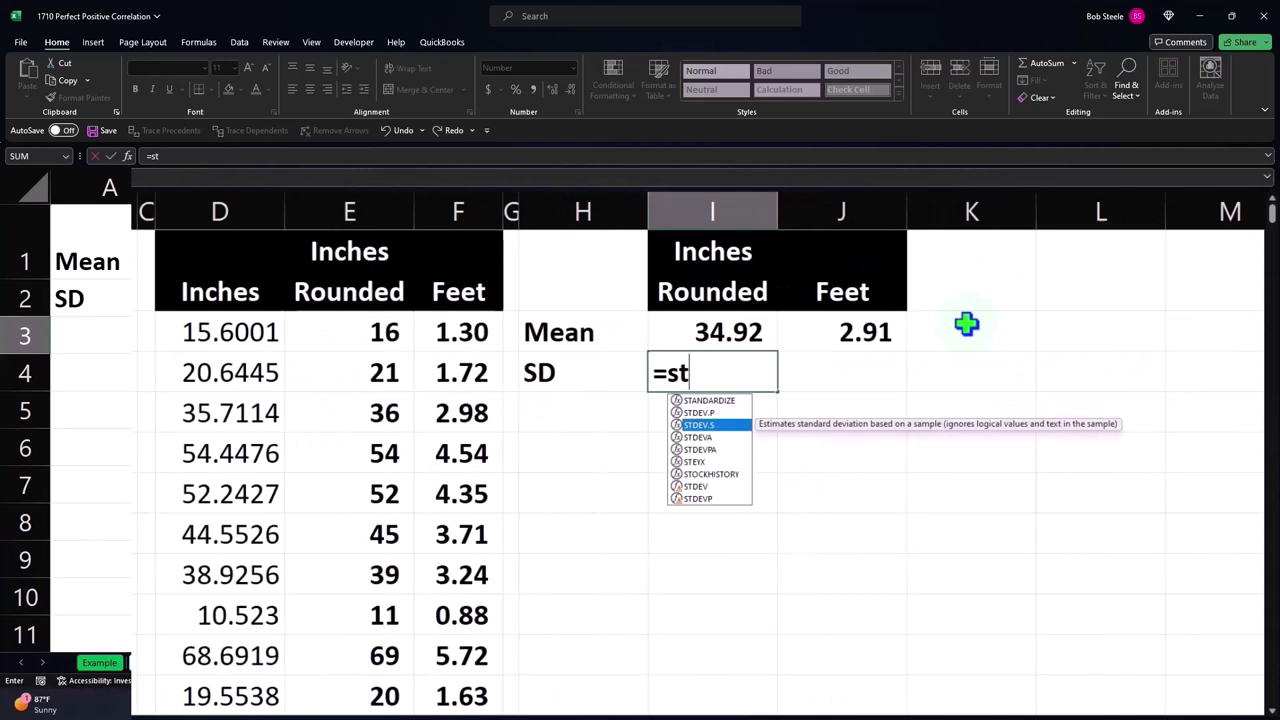
double_click(731, 432)
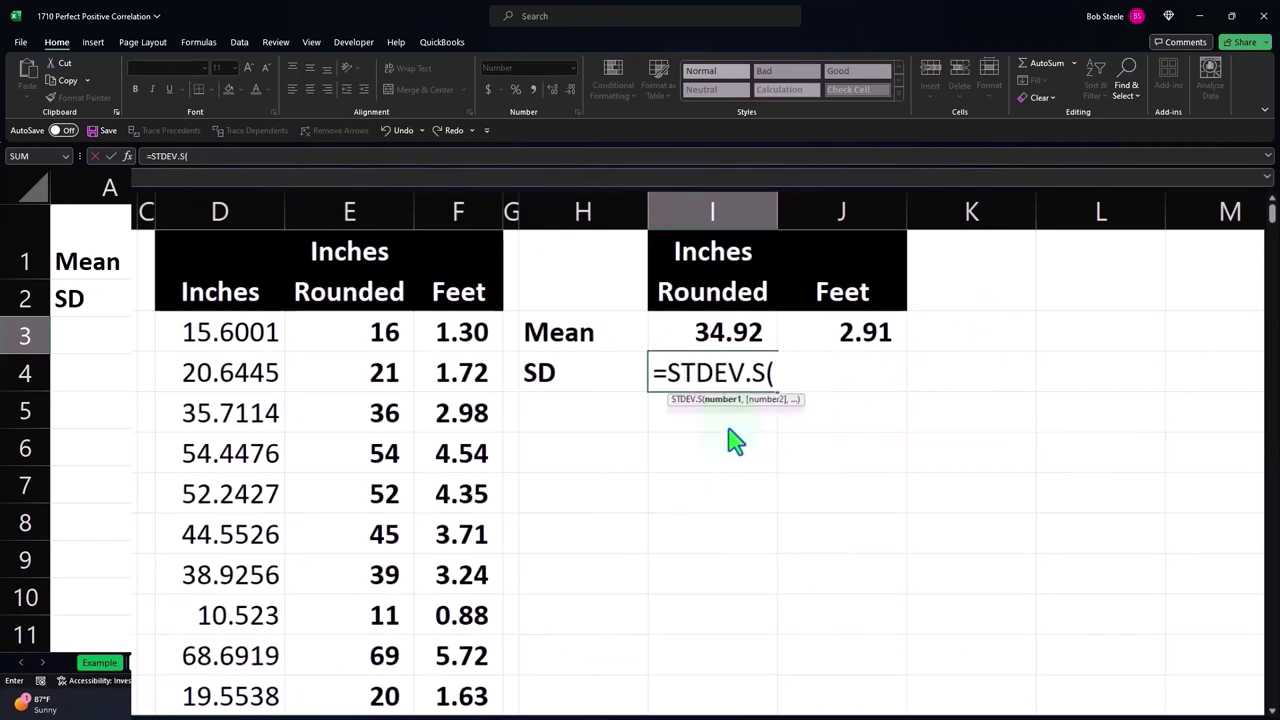
left_click(368, 340)
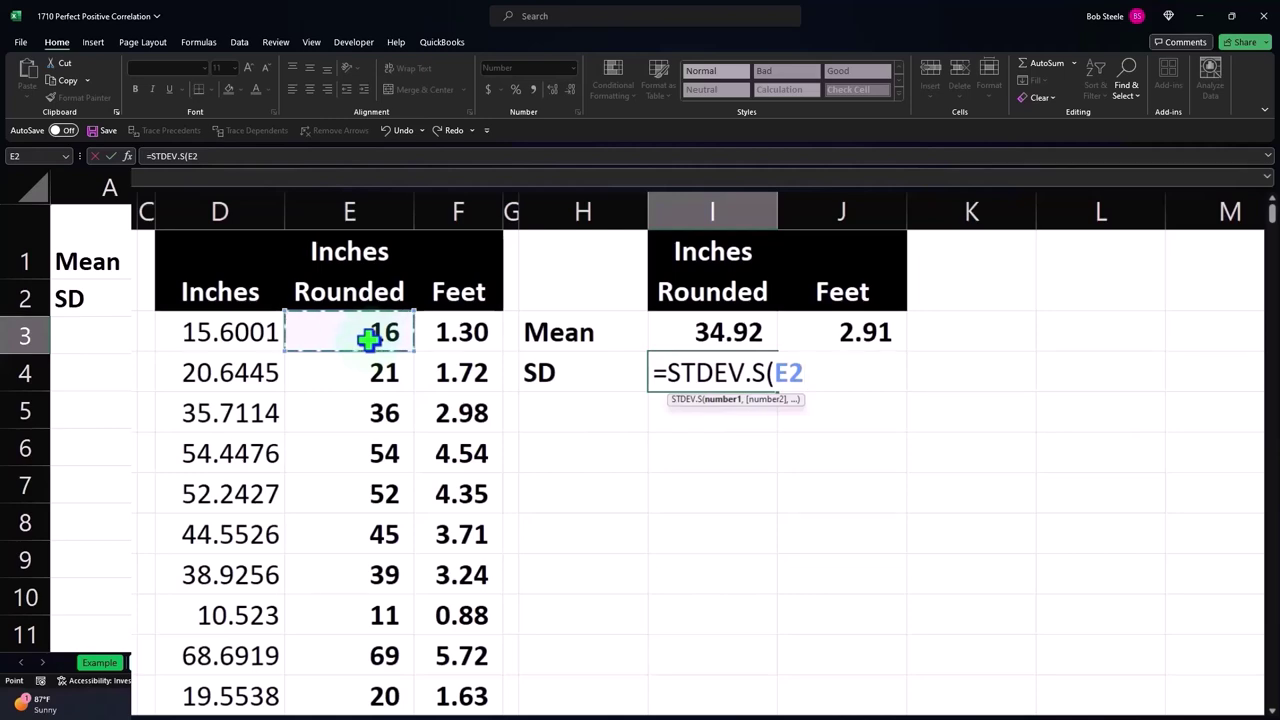
key("ctrl+shift+Down")
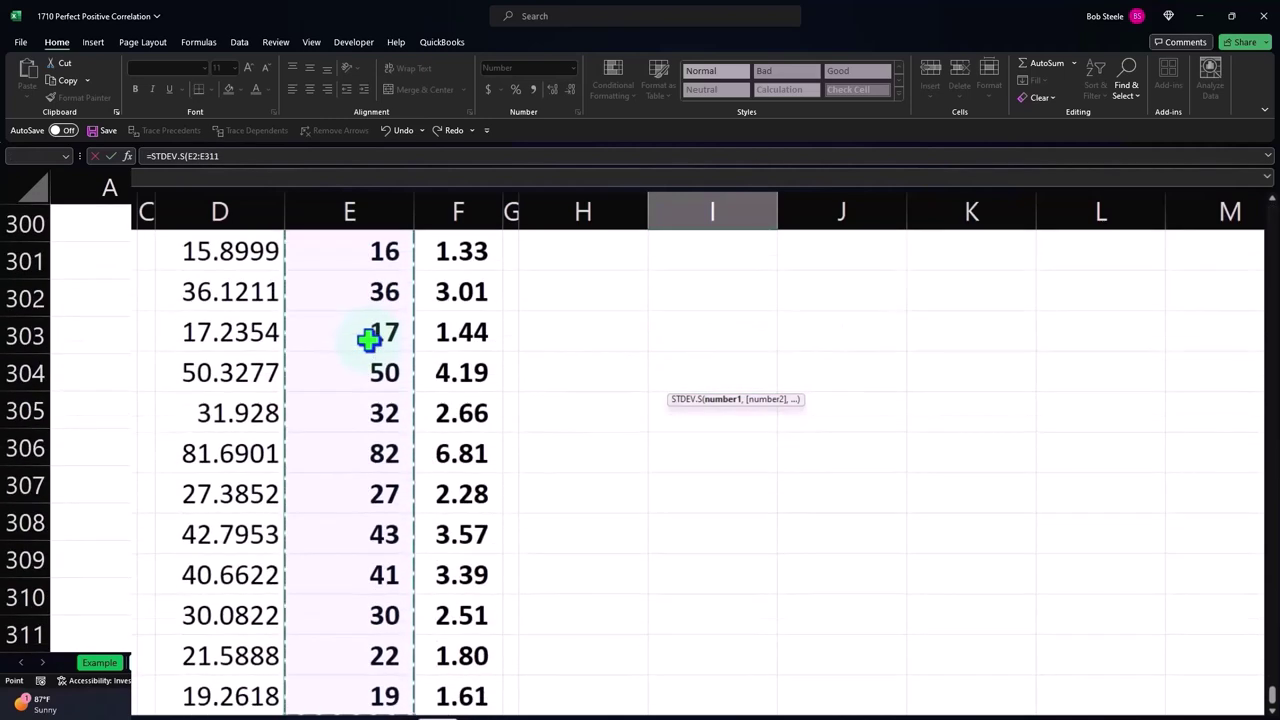
key("Return")
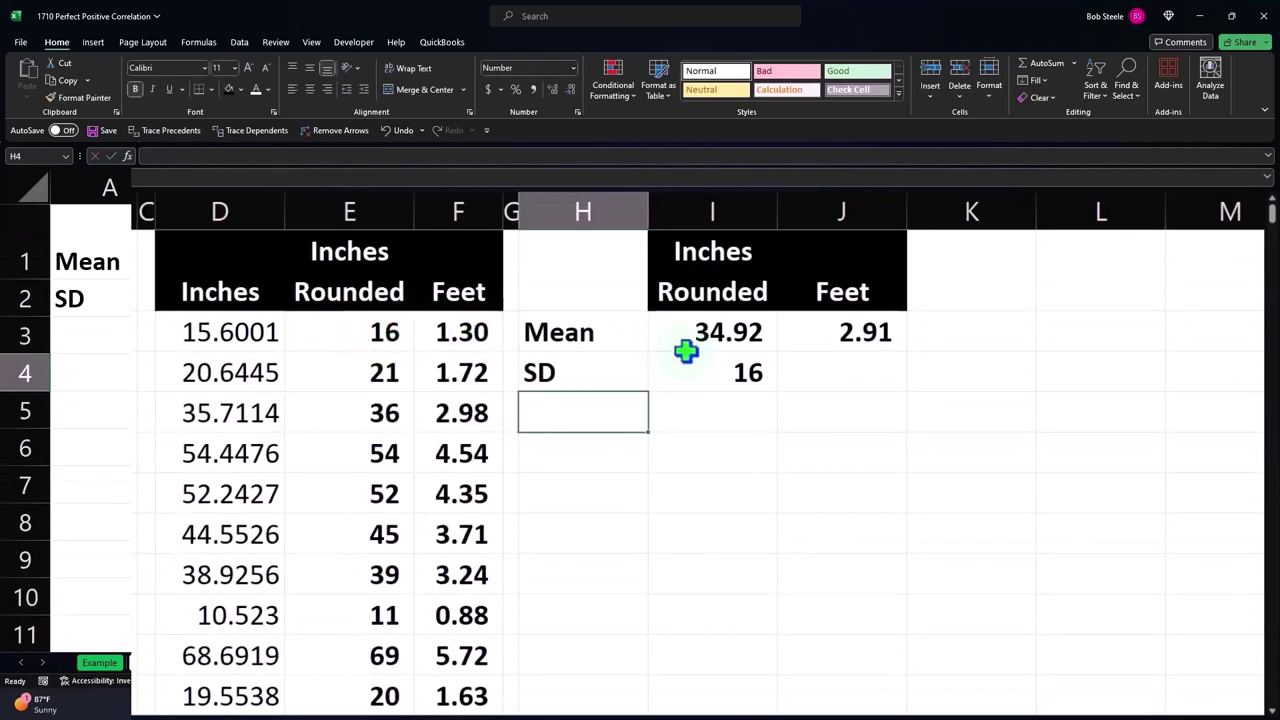
left_click(757, 334)
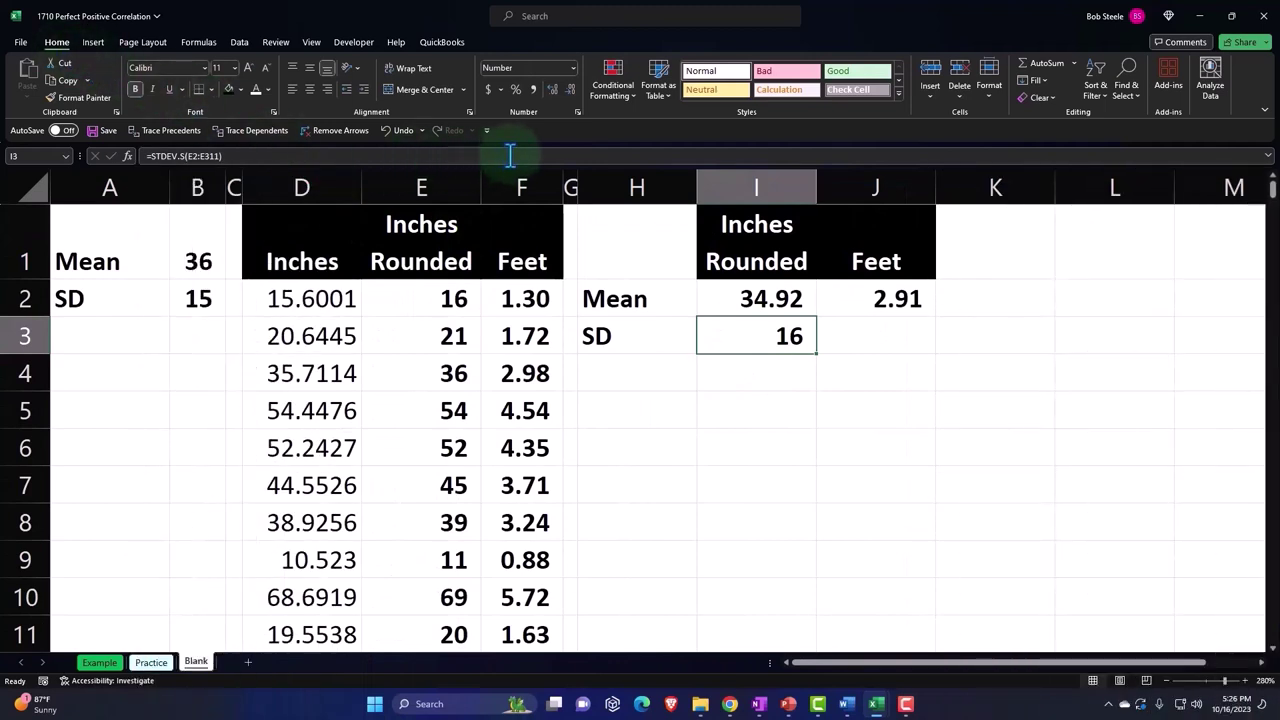
left_click(550, 89)
left_click(550, 89)
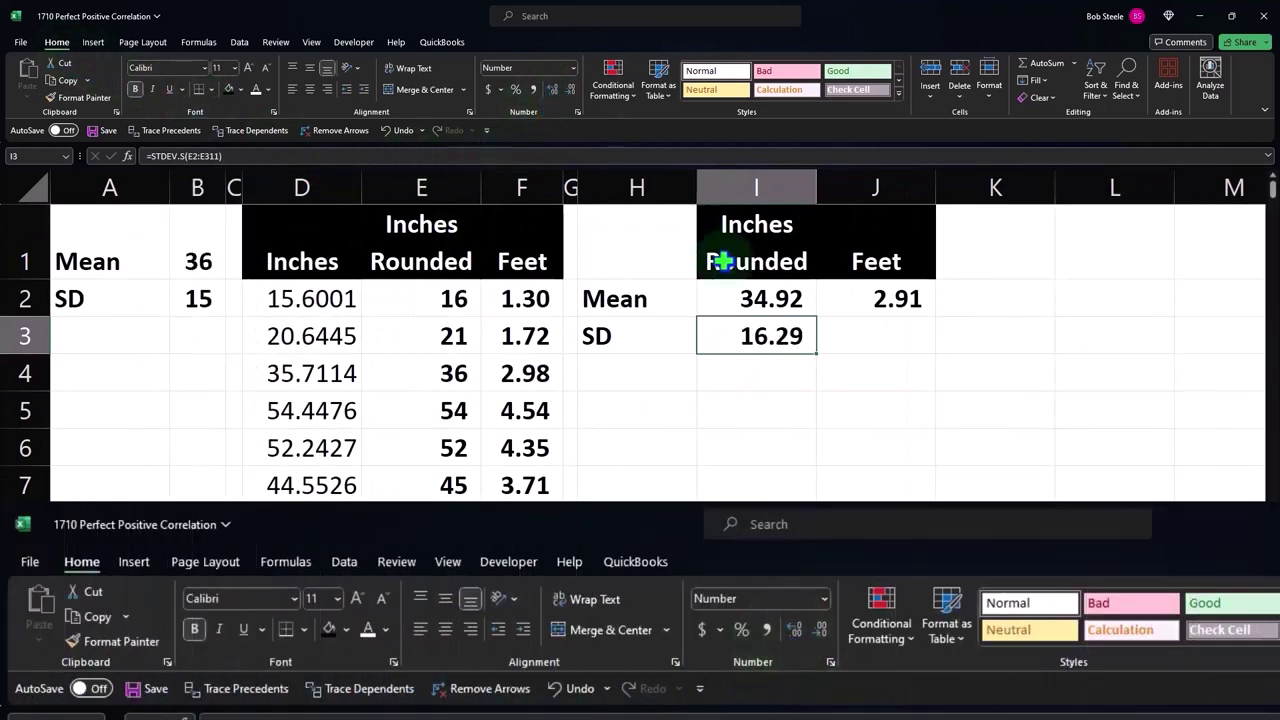
- Enter =STDEV.S(F2:F311) in J3, shown to two decimals (1.36)
left_click(901, 334)
type("=")
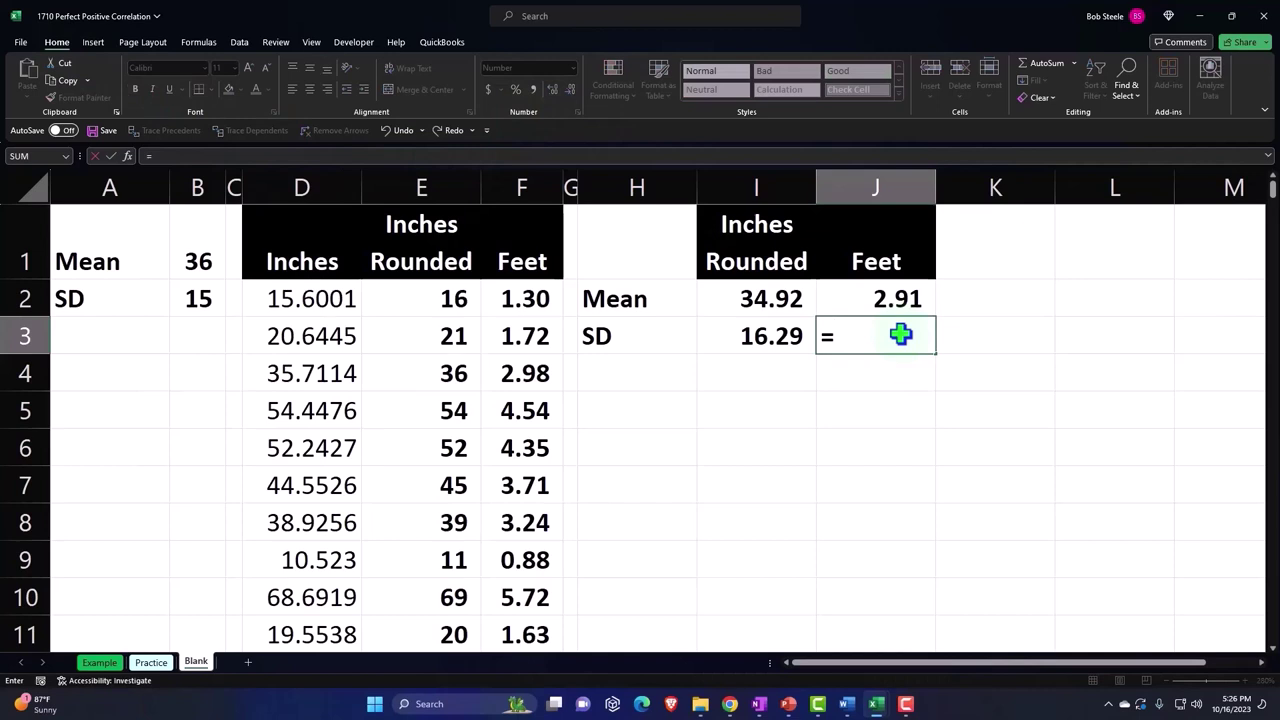
type("st")
key("Down")
key("Down")
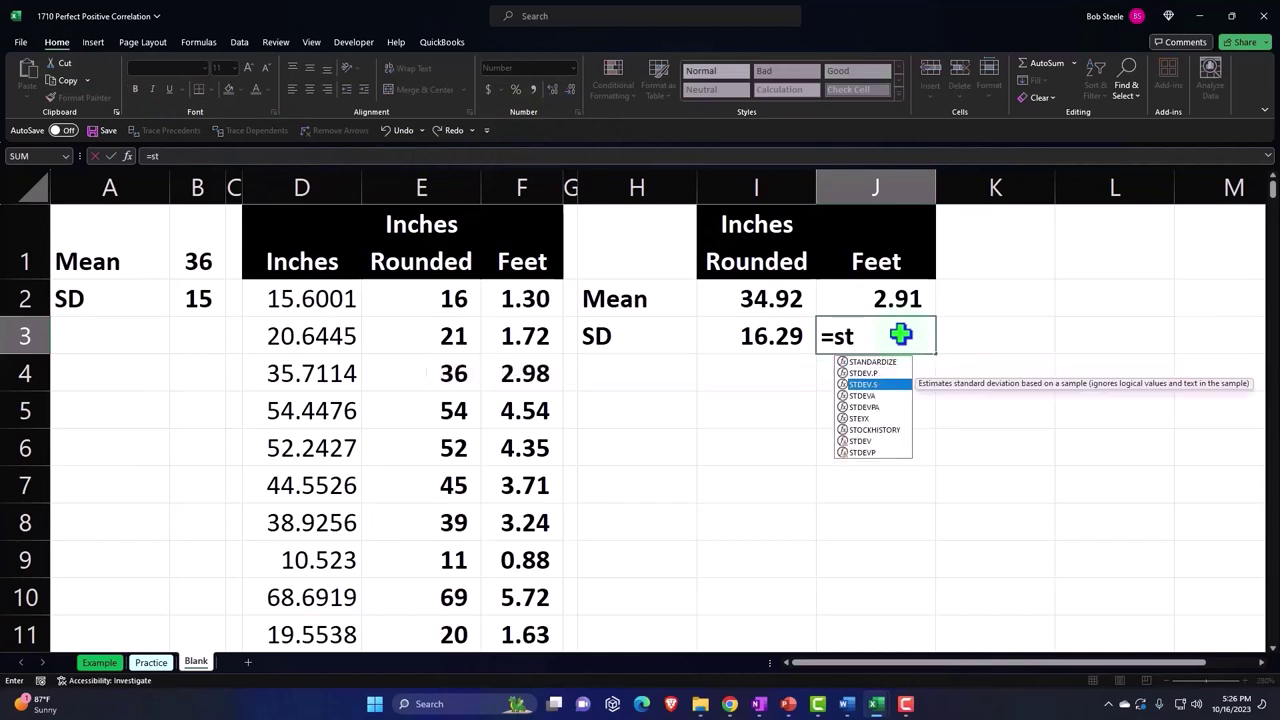
key("Tab")
key("Left")
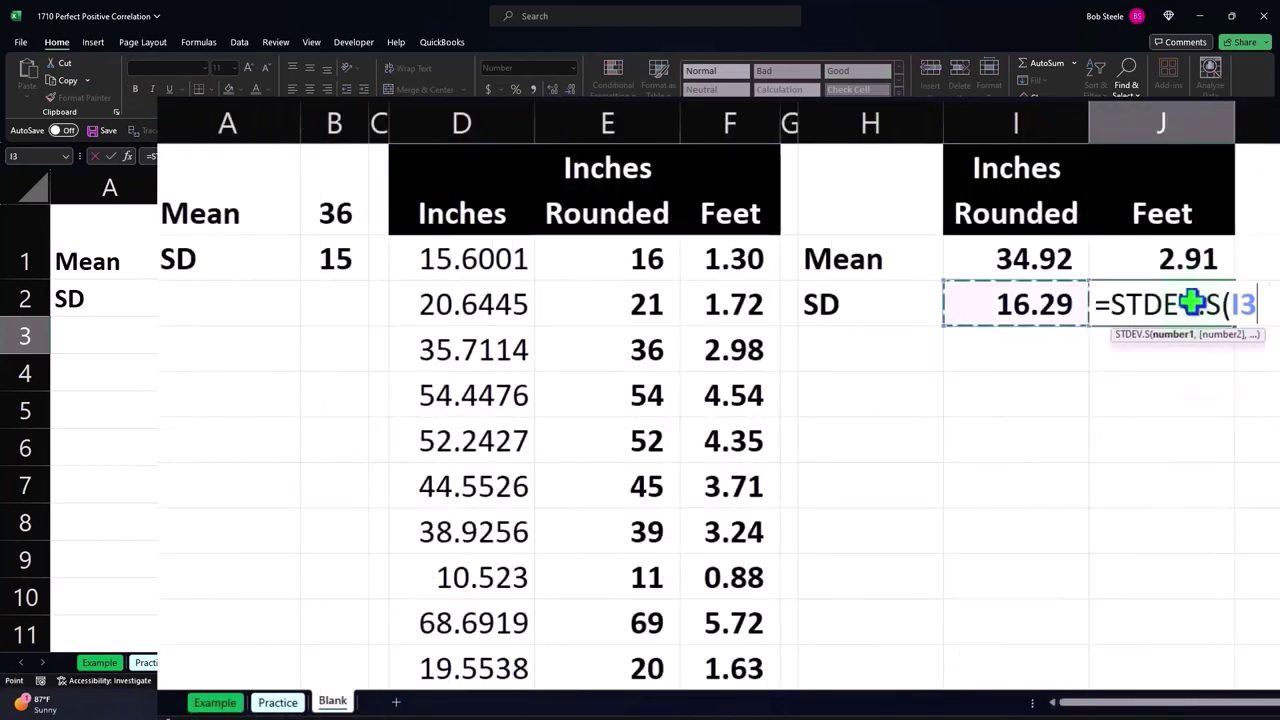
key("Left")
key("Left")
key("Left")
key("Up")
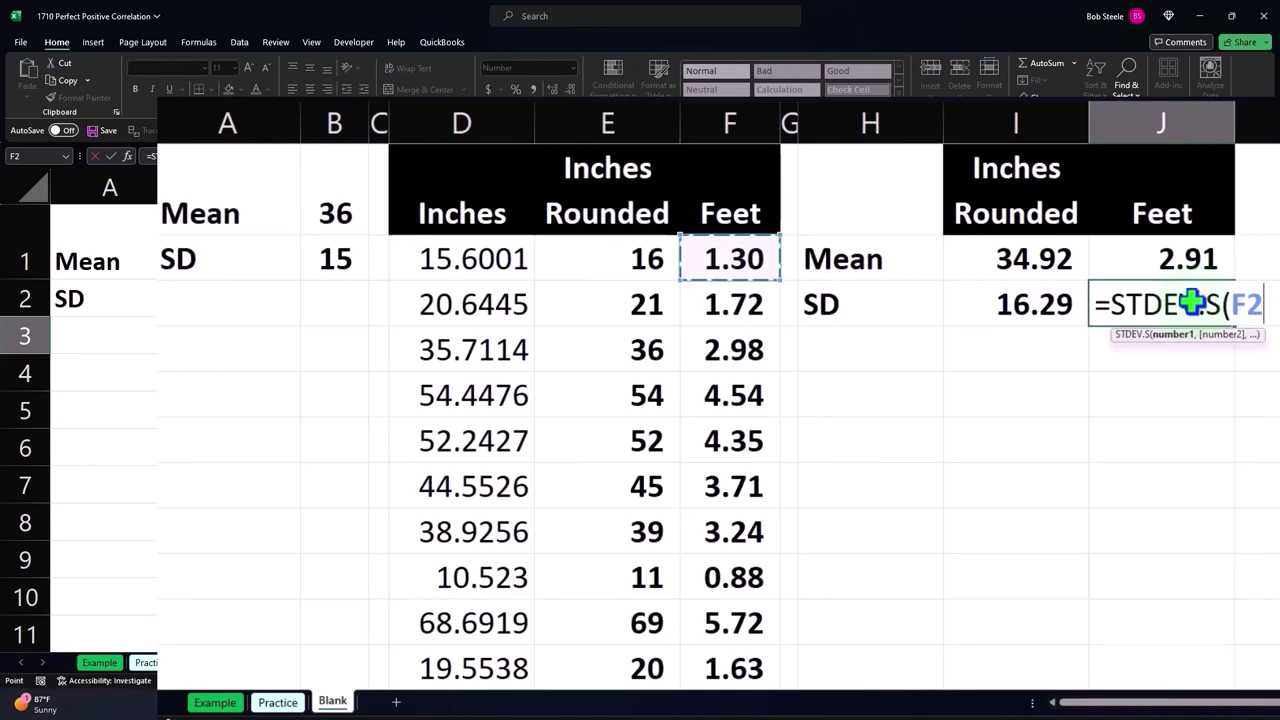
key("ctrl+shift+Down")
key("Return")
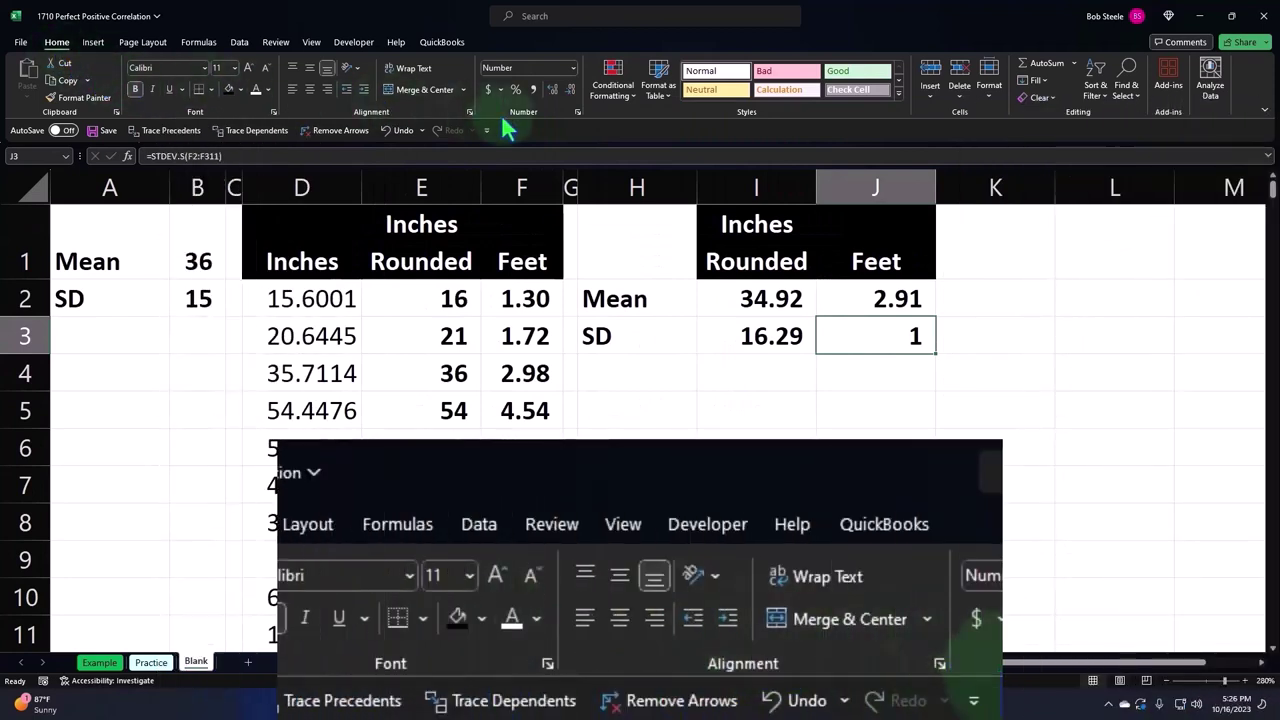
left_click(551, 89)
left_click(551, 89)
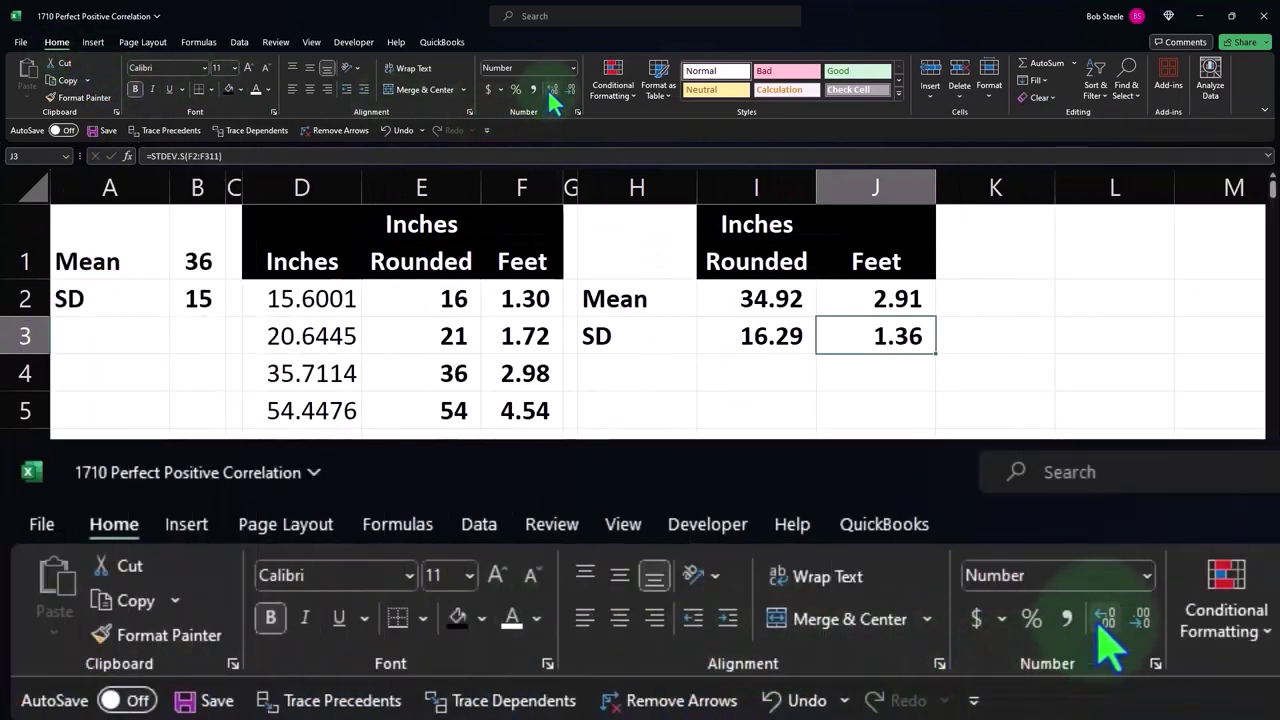
left_click(646, 406)
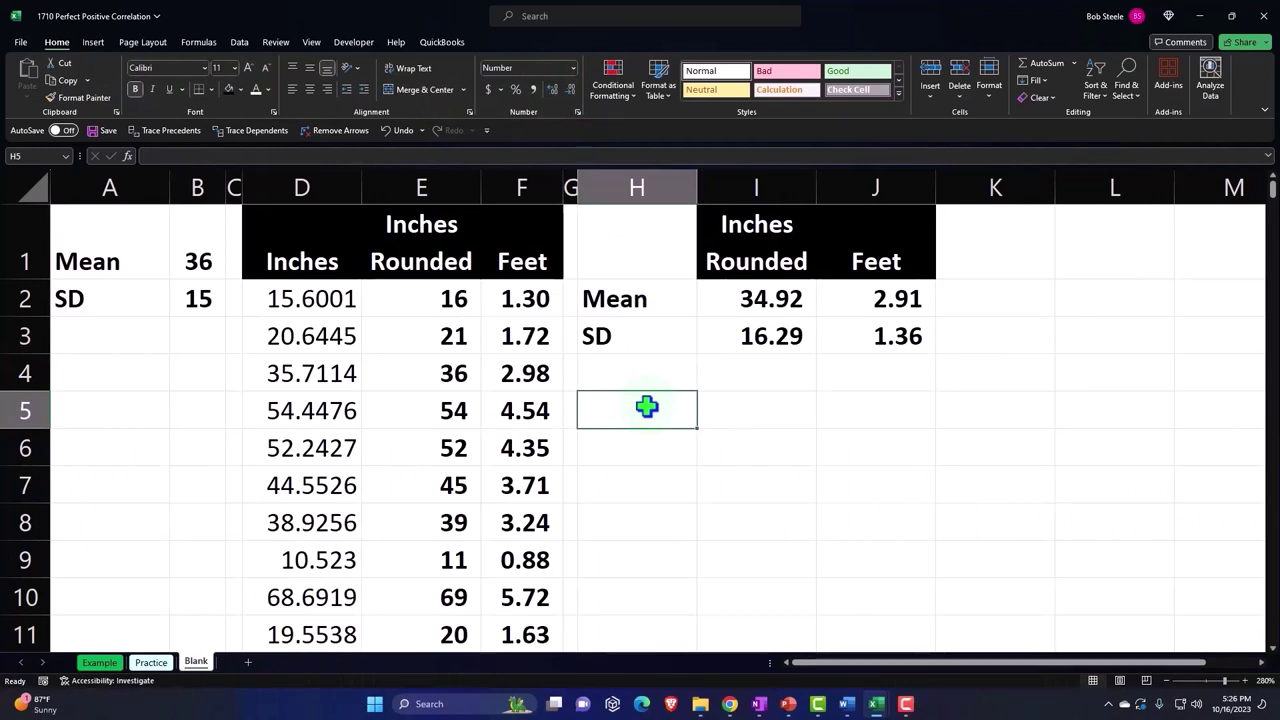
- Add a 'Difference' header in K1 with black fill and white text
left_click(975, 249)
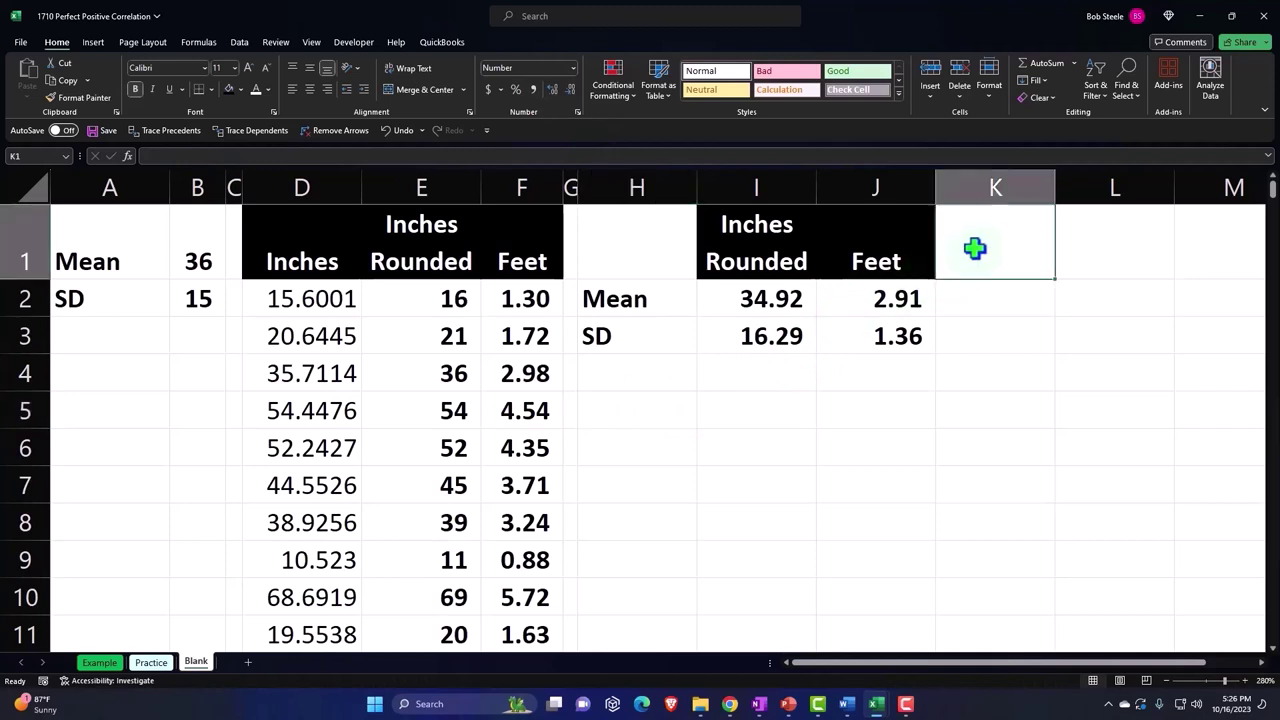
type("Diff")
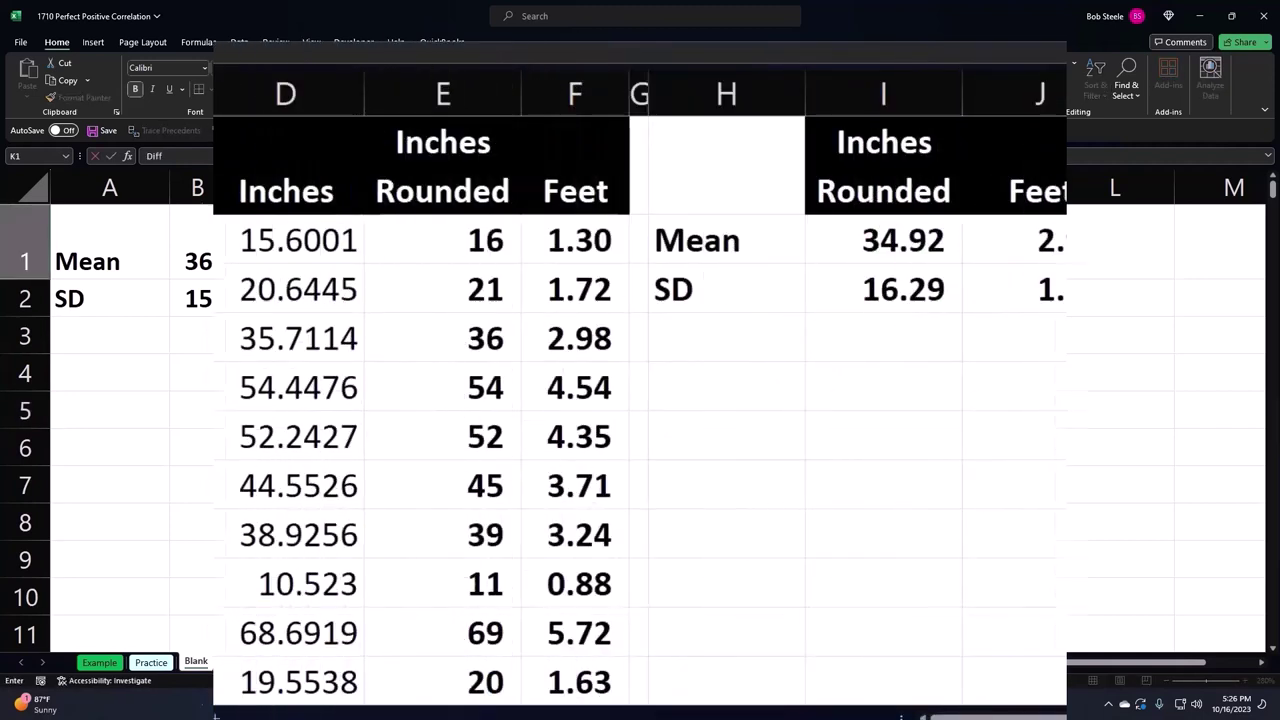
type("erence")
key("Return")
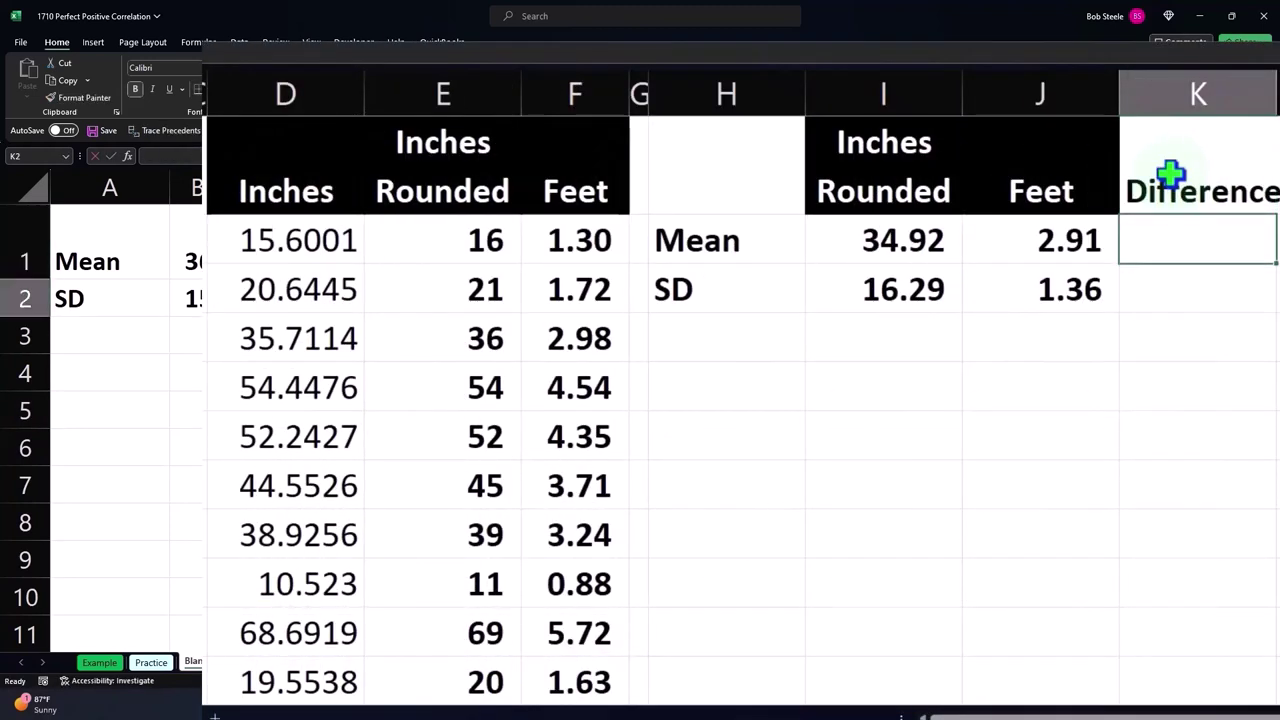
left_click(1170, 175)
left_click(191, 106)
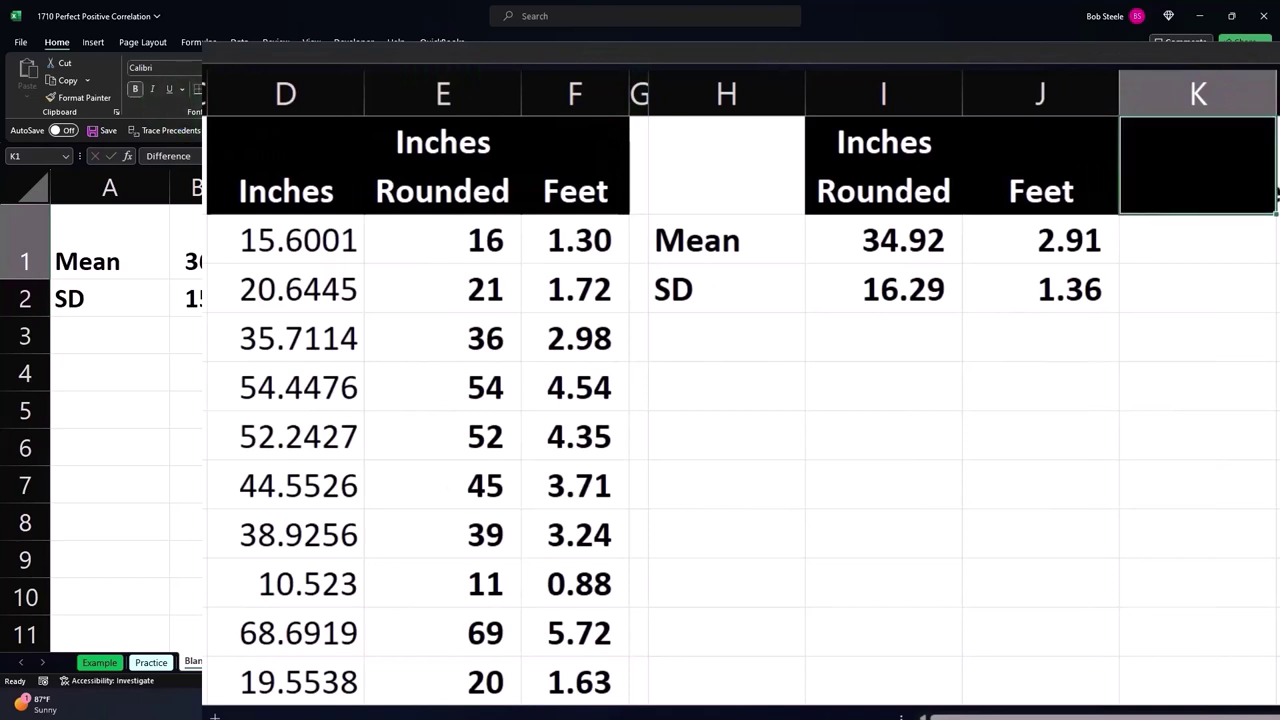
left_click(206, 106)
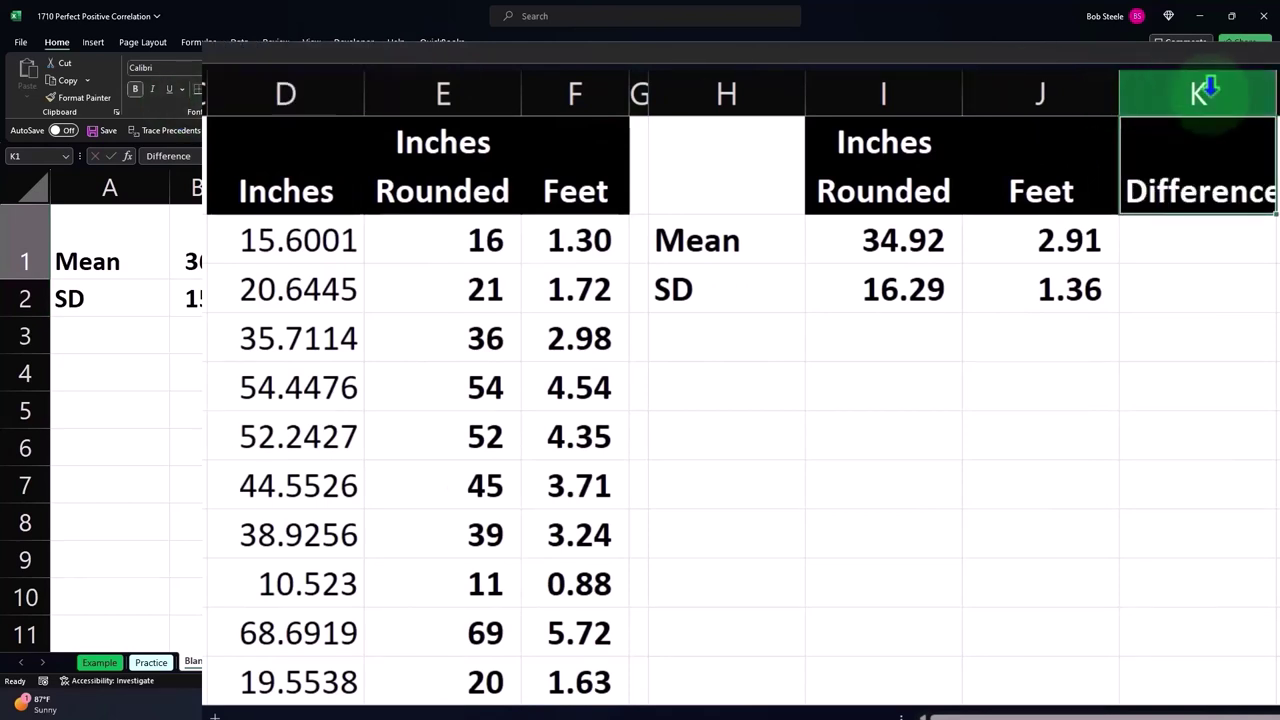
- Enter =I2-J2 and =I3-J3 in K2:K3 to two decimals (32.01, 14.93), then narrow column H
left_click(1201, 241)
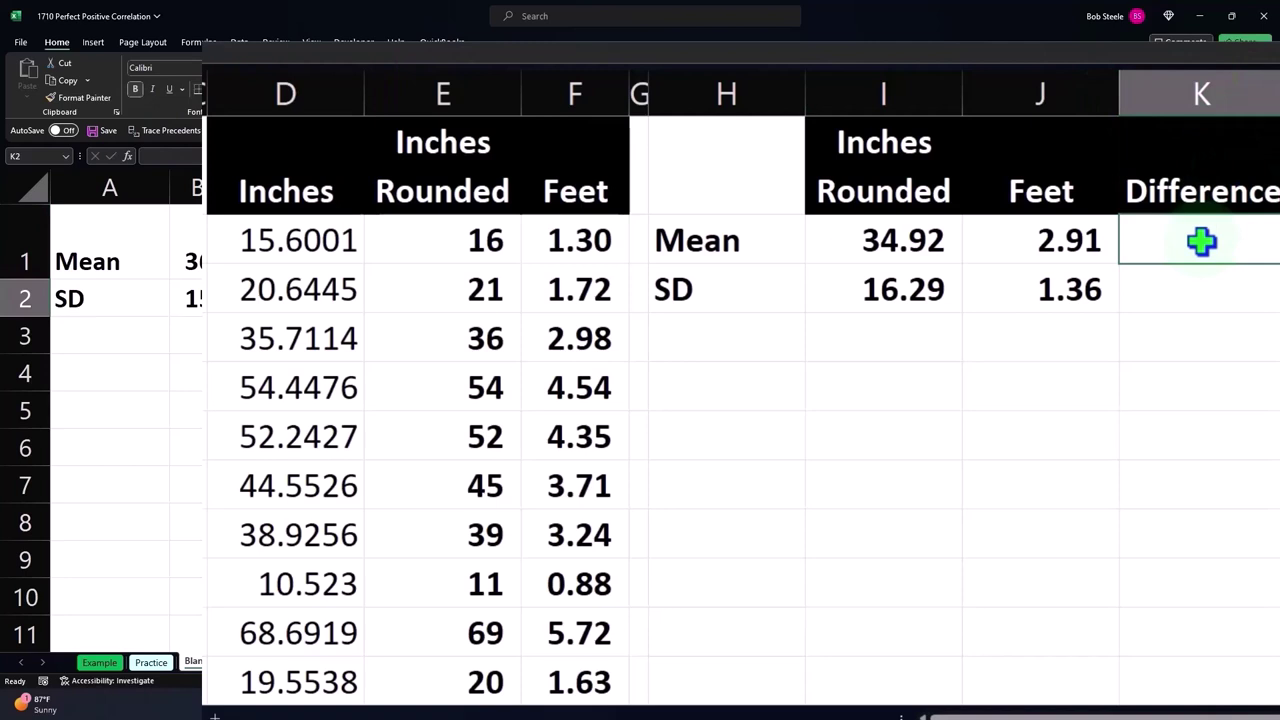
type("=")
key("Left")
key("Left")
type("-")
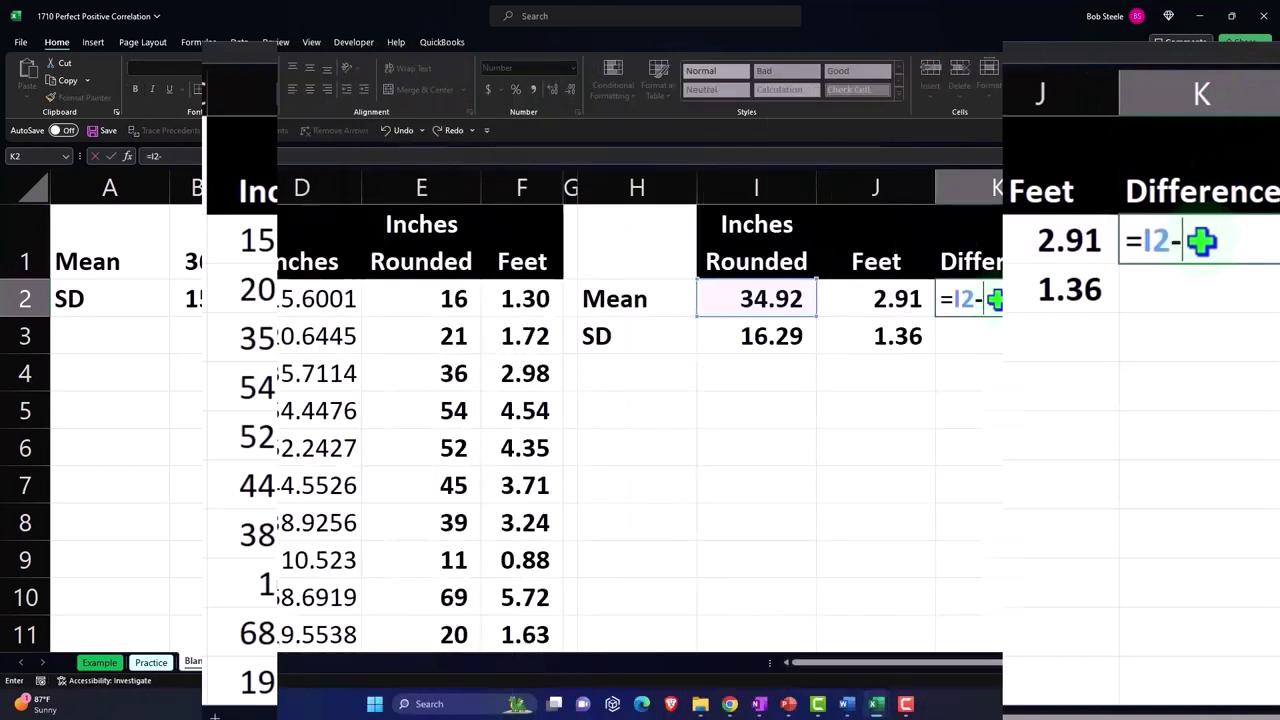
key("Left")
key("Return")
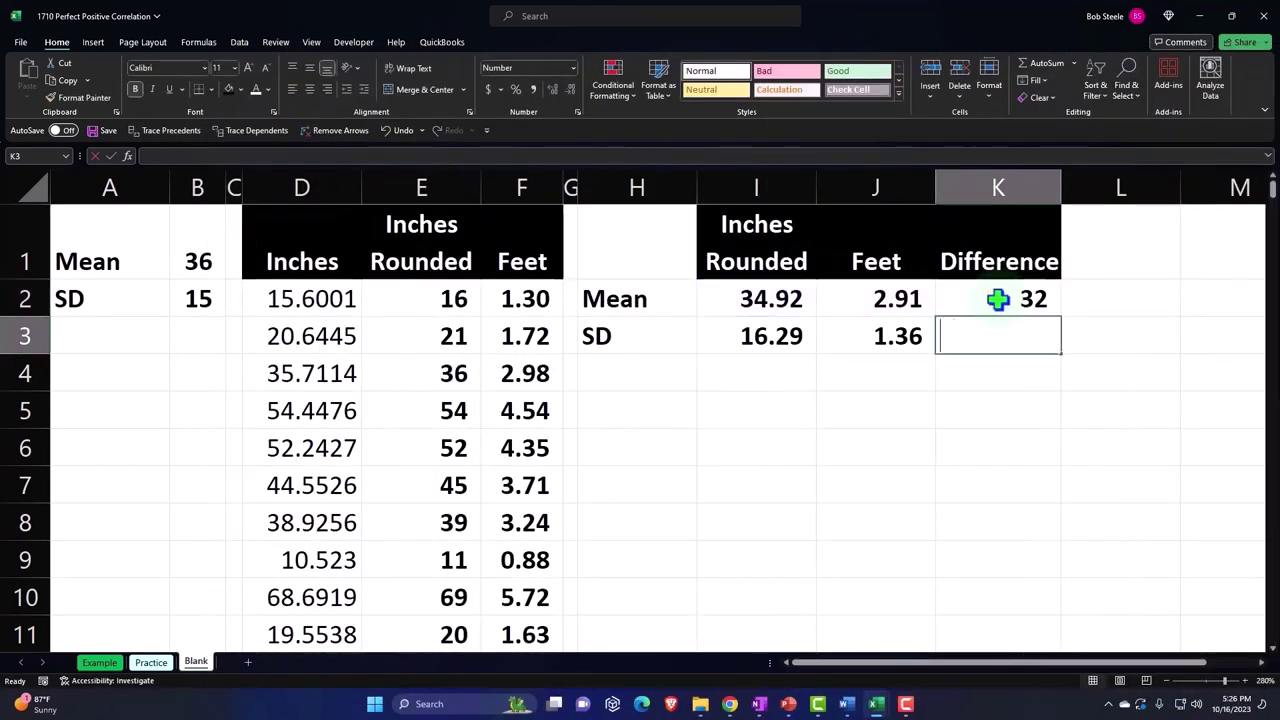
type("=")
key("Left")
key("Left")
type("-")
key("Left")
key("ctrl+Return")
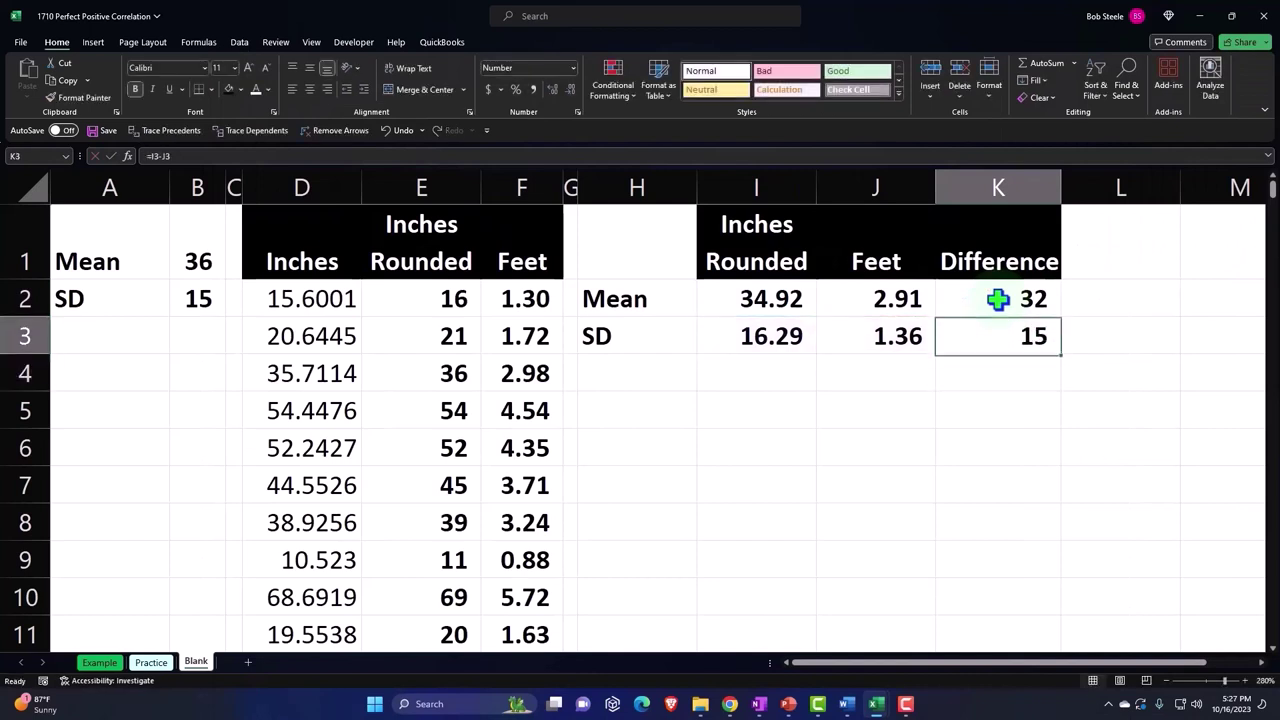
left_click_drag(998, 299, 971, 328)
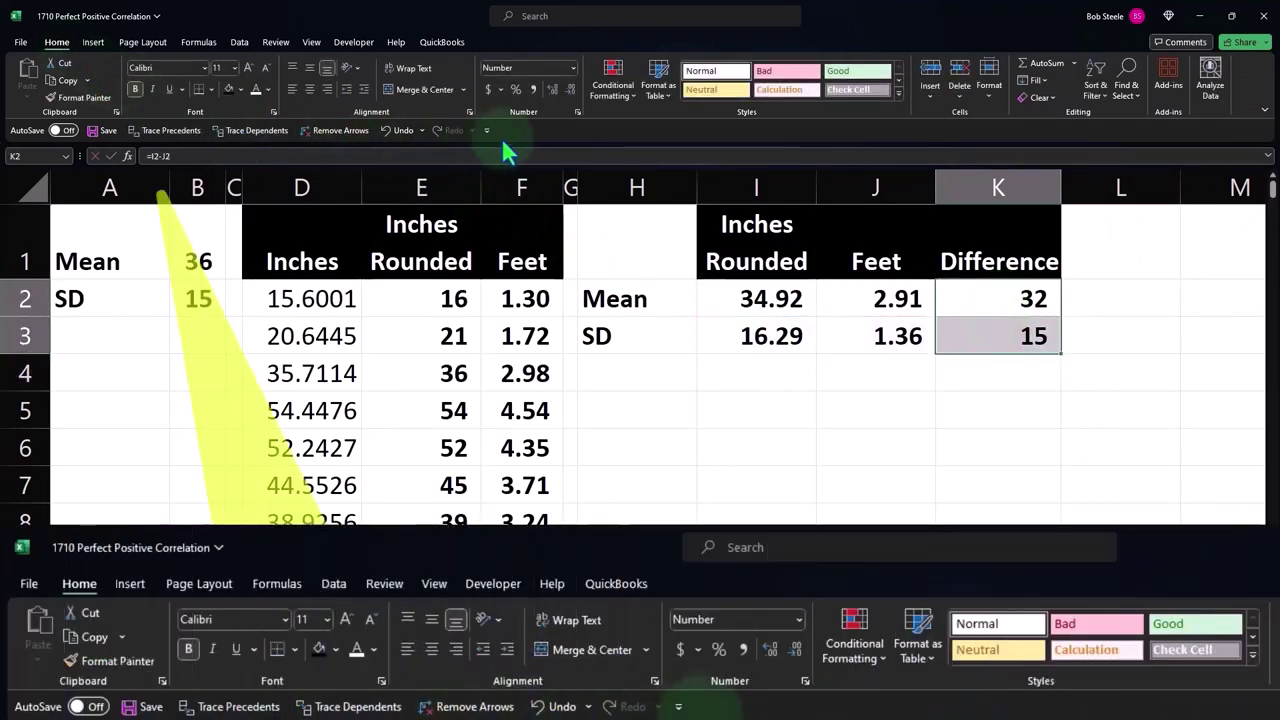
left_click(552, 89)
left_click(552, 89)
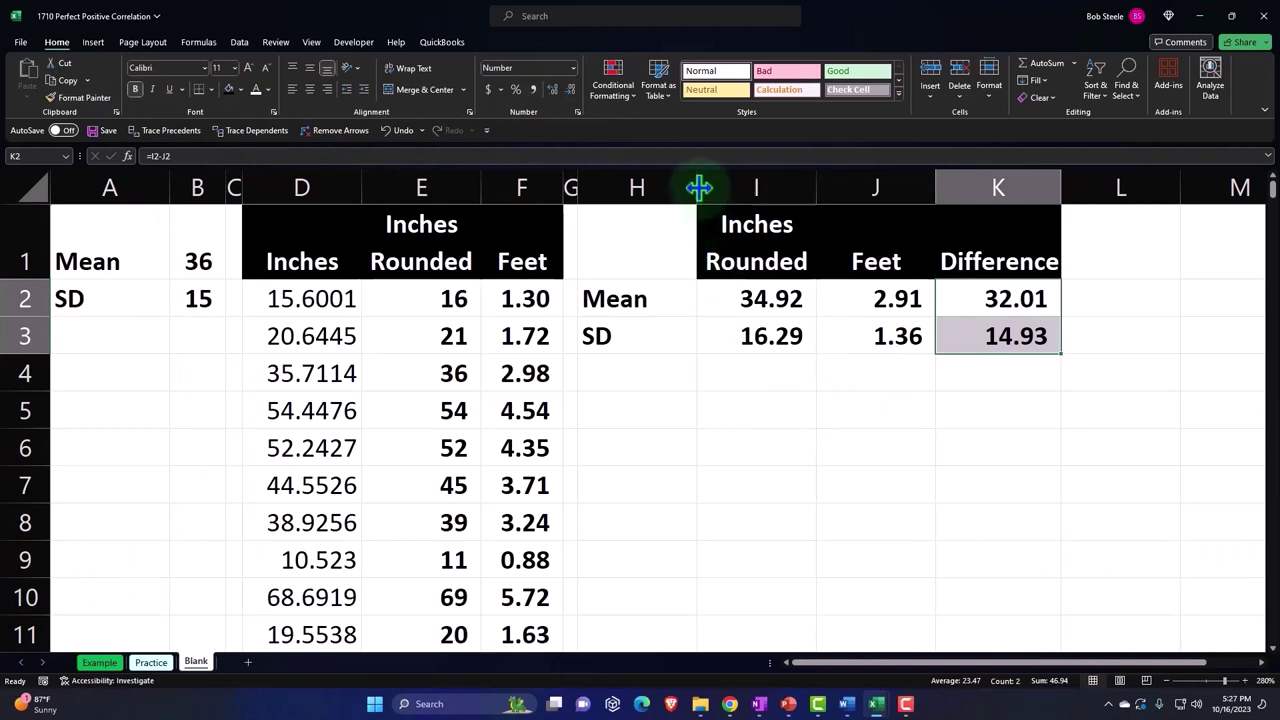
left_click_drag(697, 188, 665, 198)
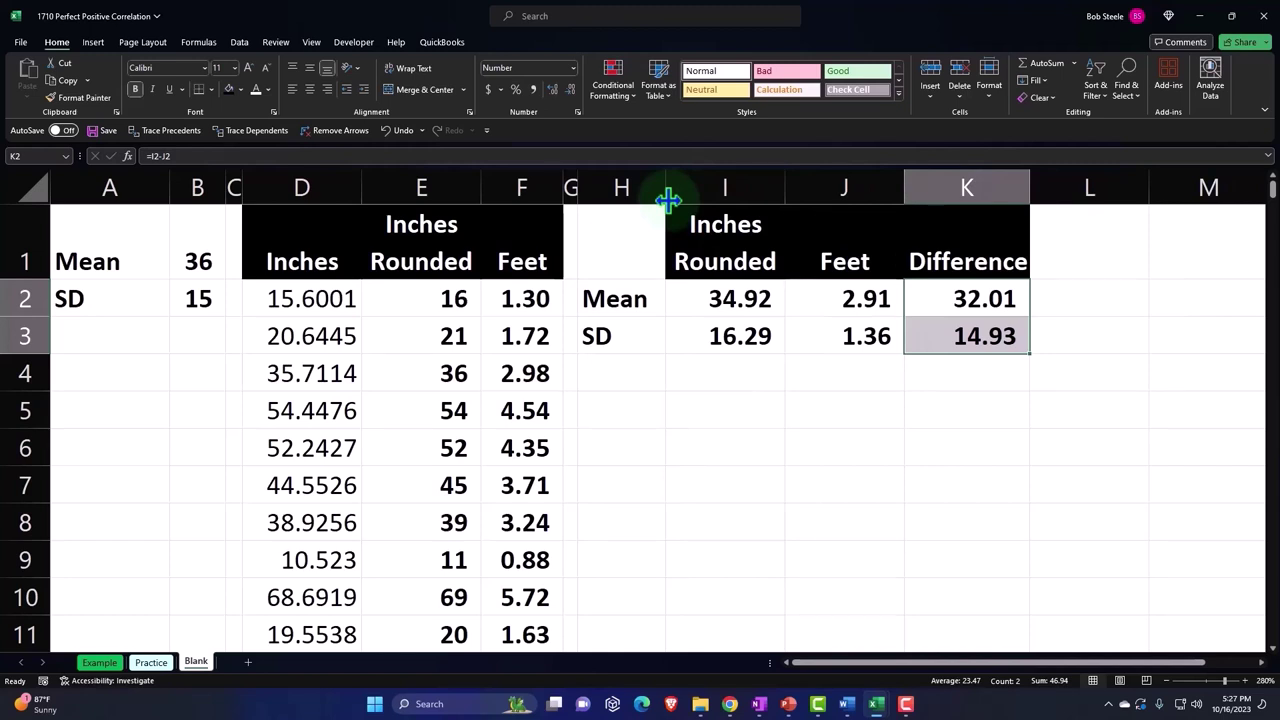
- Select the Inches Rounded column from E1 down to row 311
left_click(614, 410)
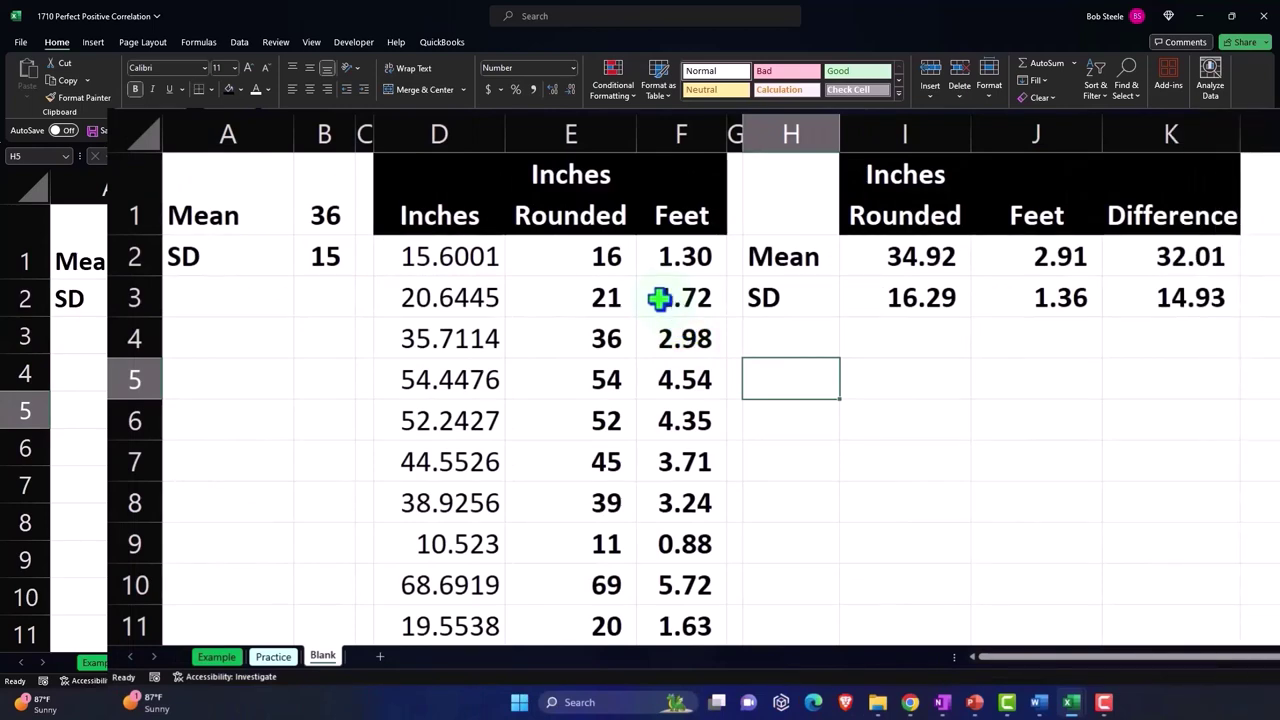
left_click(577, 214)
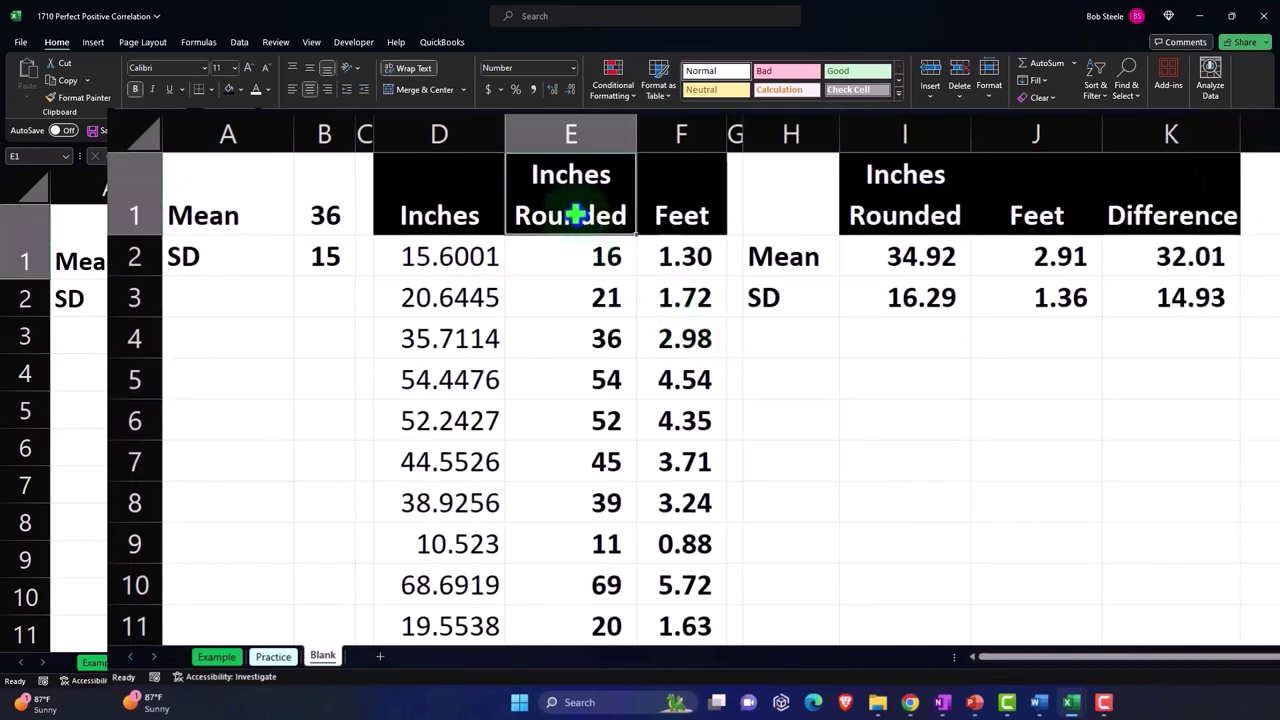
key("ctrl+shift+Down")
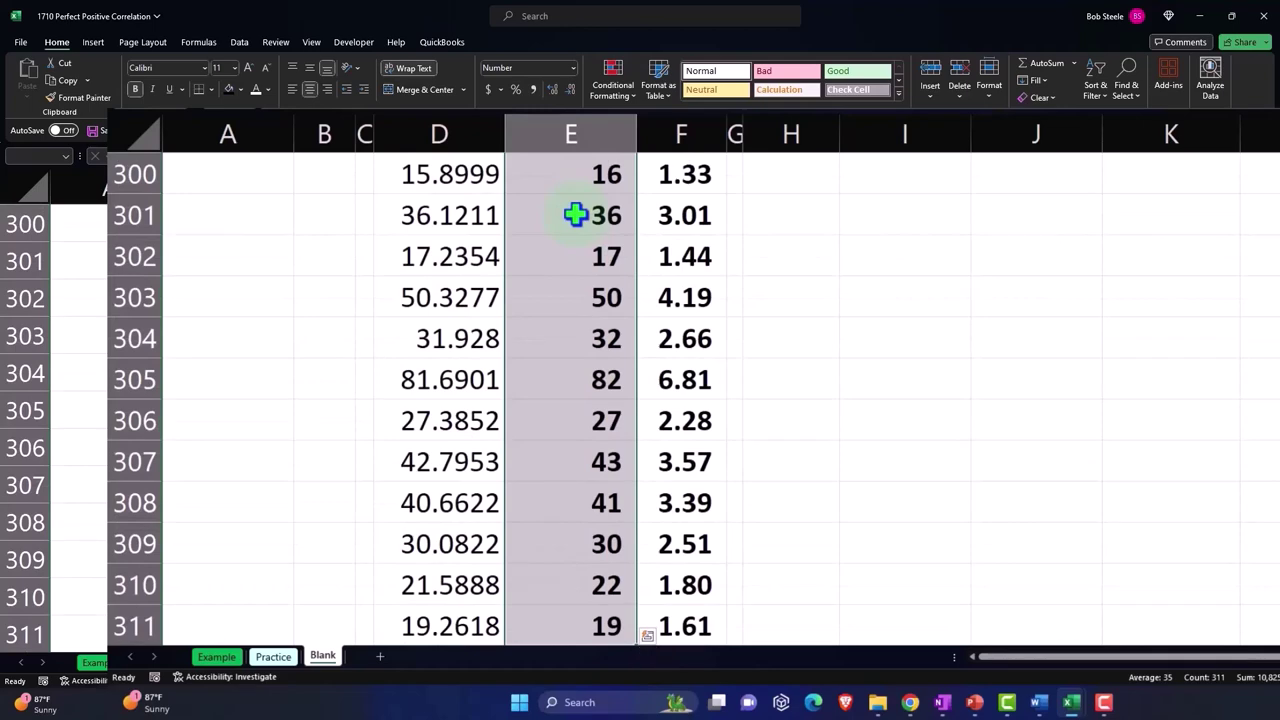
scroll(594, 240, "down", 3)
scroll(594, 240, "up", 20)
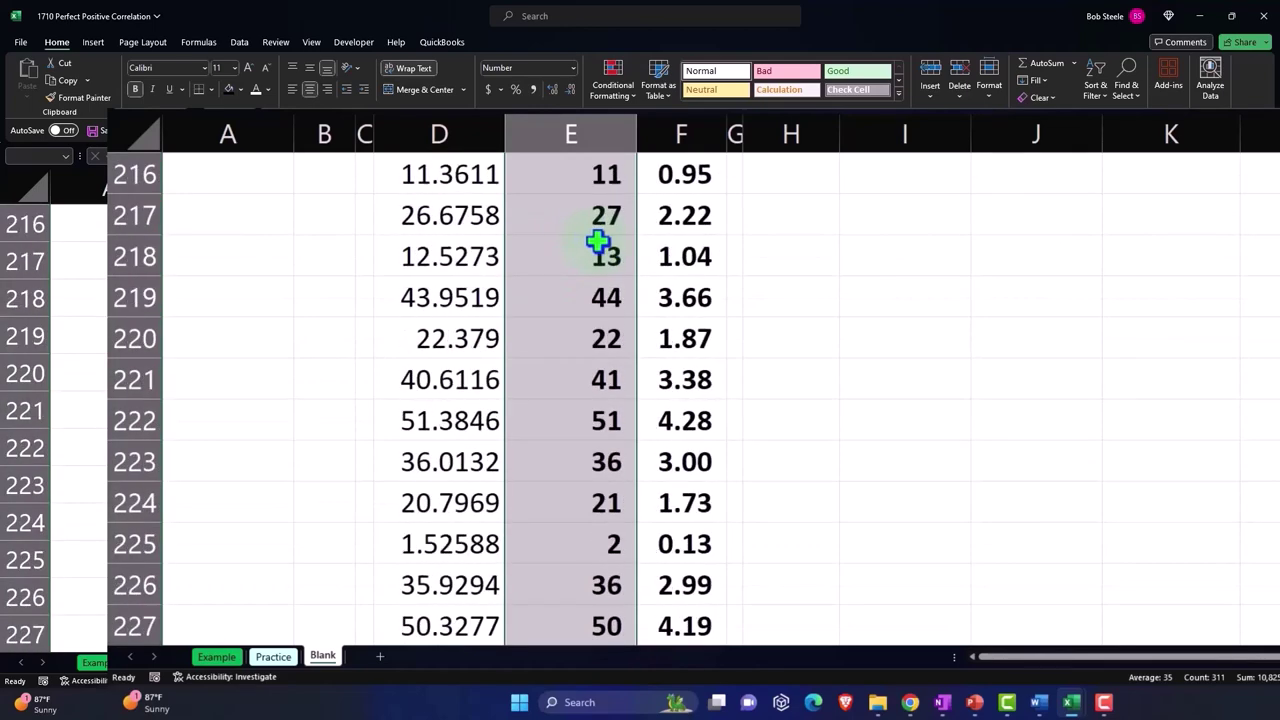
scroll(597, 240, "up", 4)
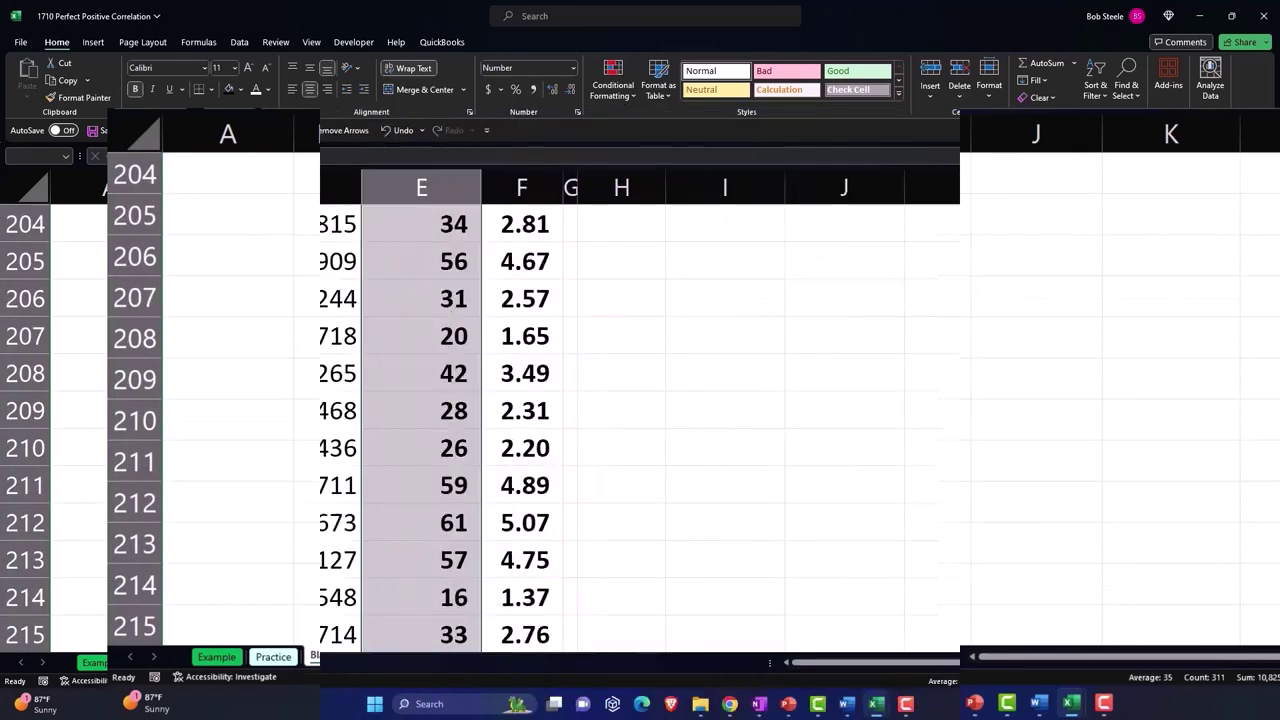
scroll(640, 420, "up", 20)
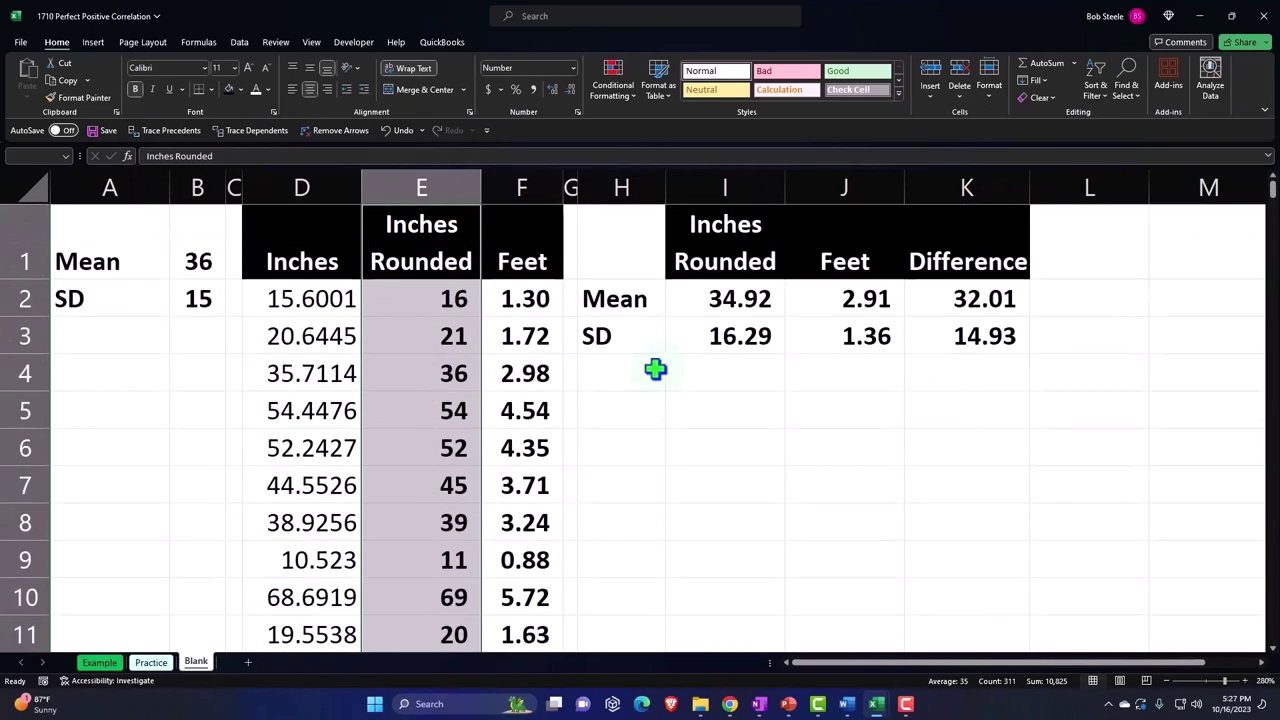
- Insert a histogram of the selected Inches Rounded data from the Statistic Chart menu
left_click(93, 42)
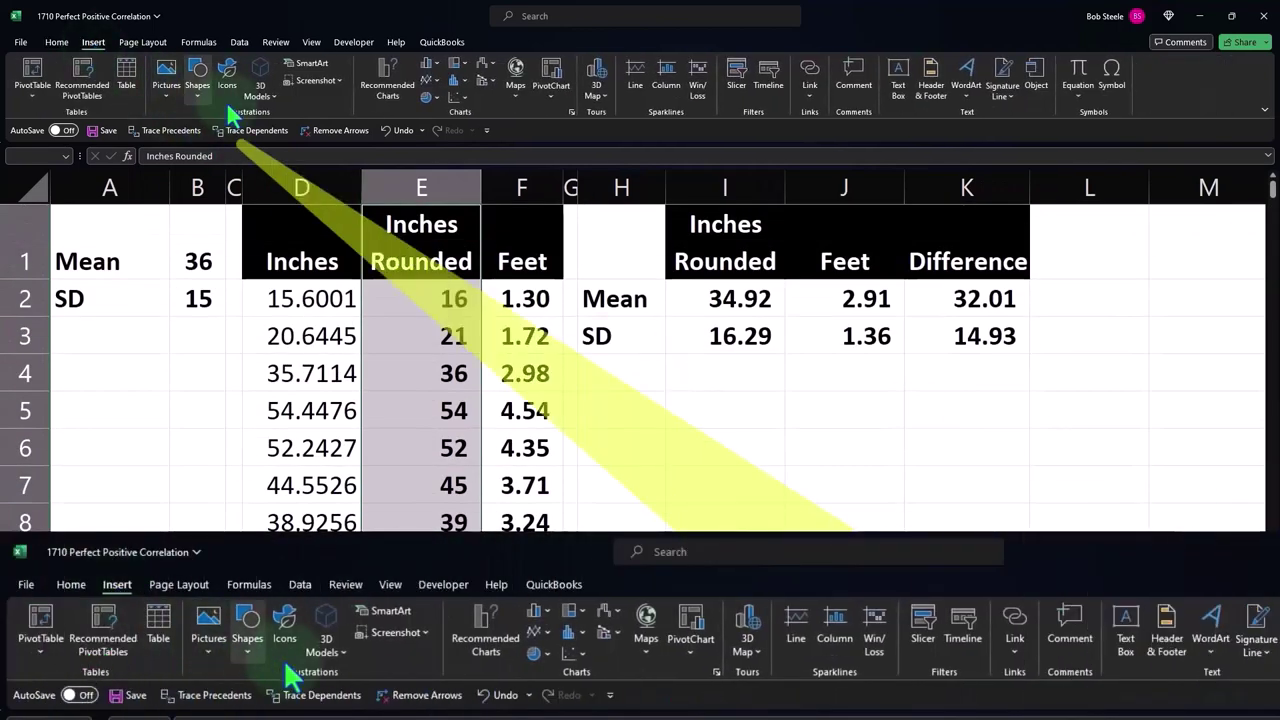
left_click(457, 83)
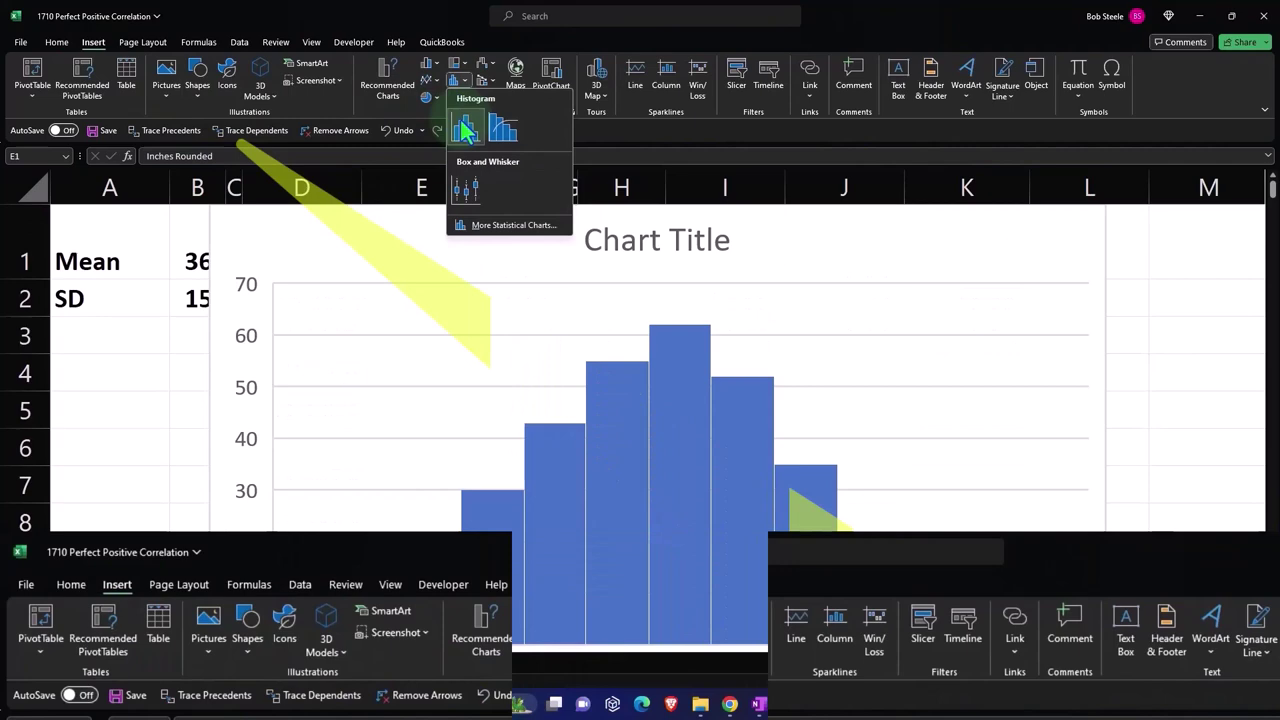
left_click(463, 127)
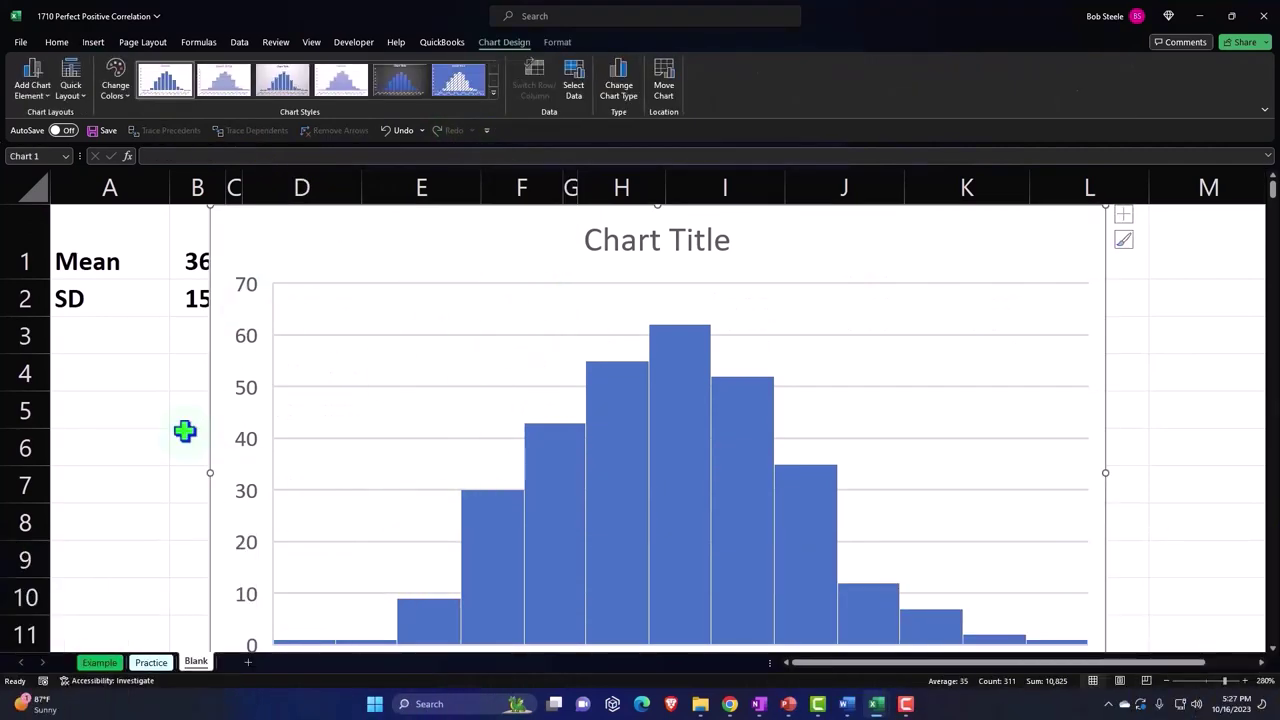
left_click_drag(277, 251, 623, 349)
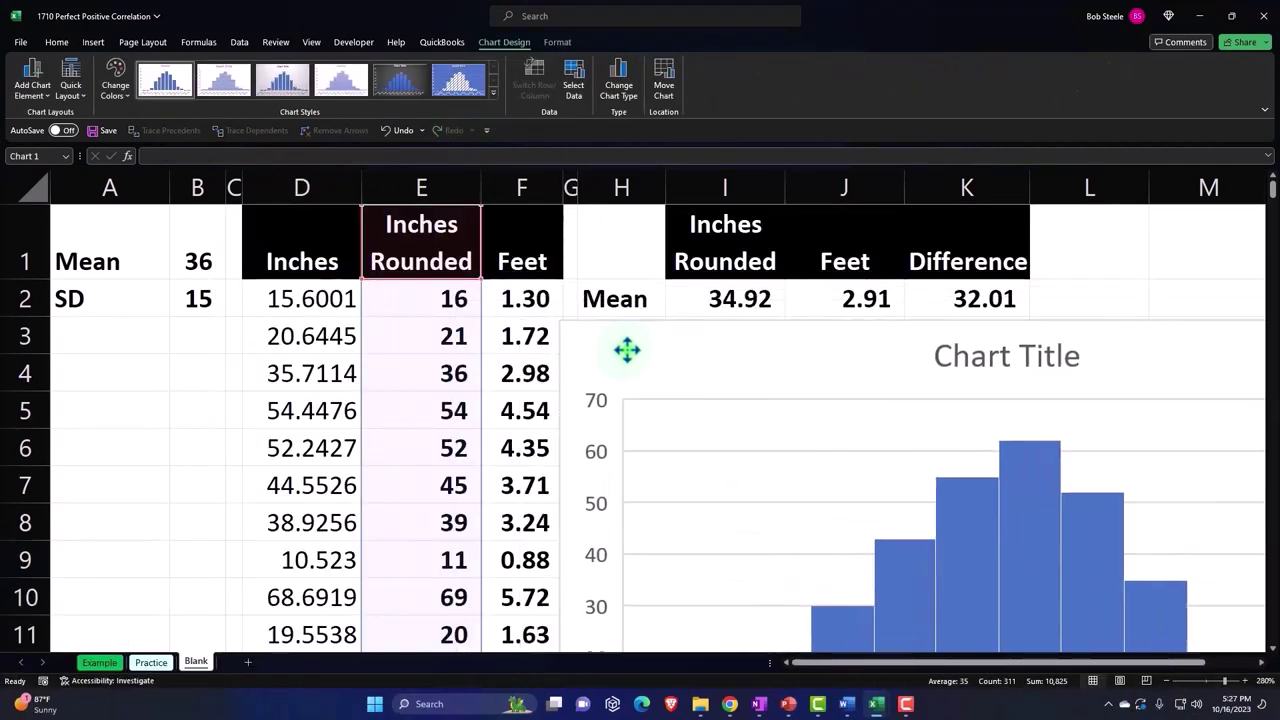
- Replace the placeholder chart title with 'Inches'
left_click(958, 358)
left_click(947, 354)
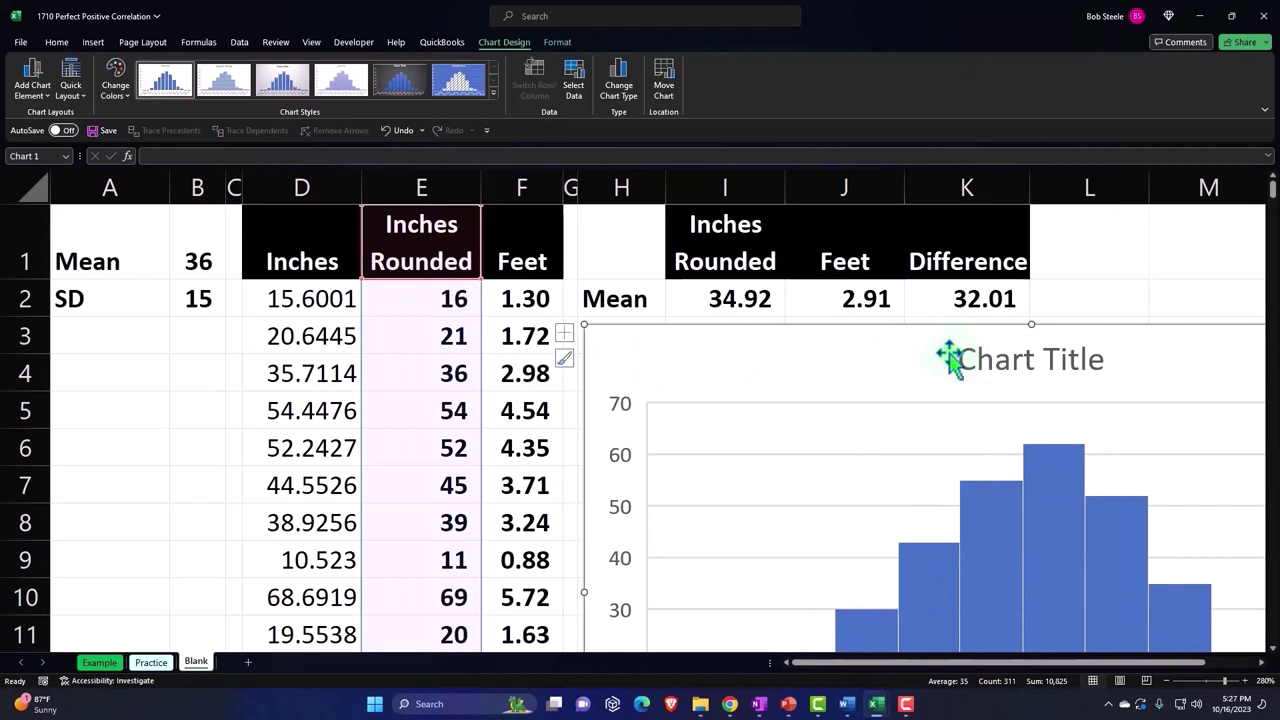
left_click(952, 358)
left_click(948, 354)
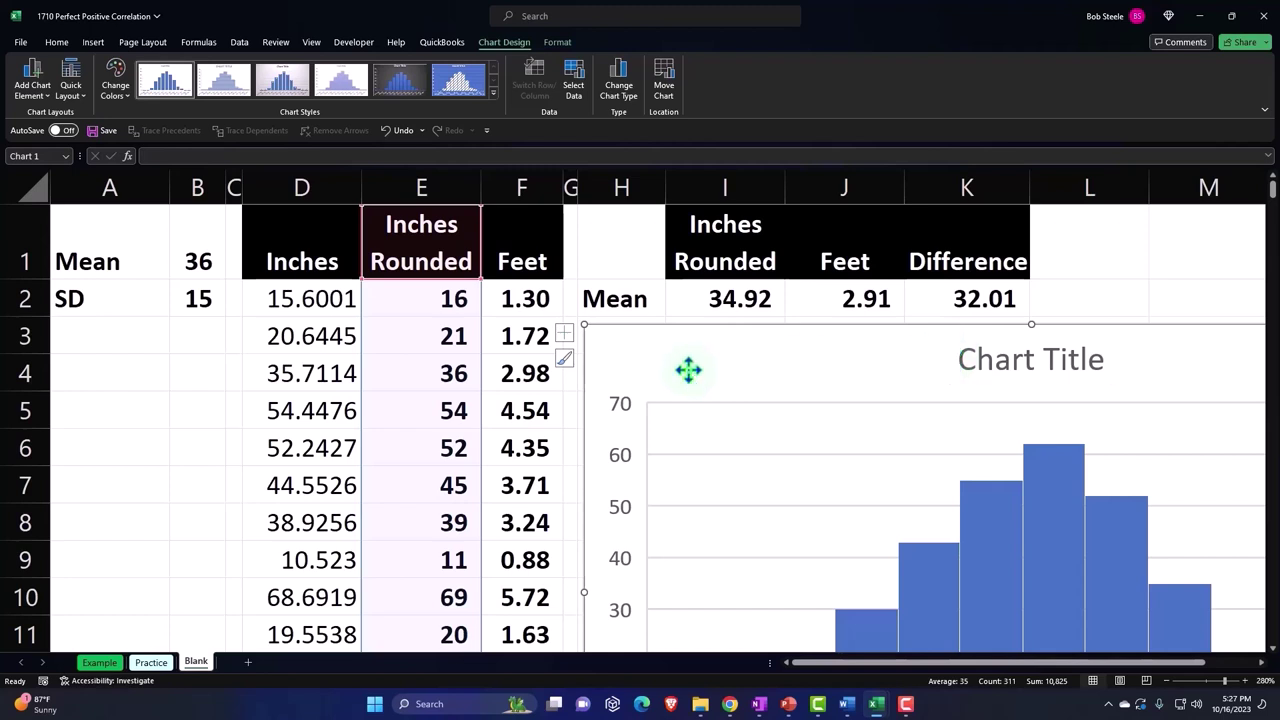
left_click(980, 366)
double_click(972, 362)
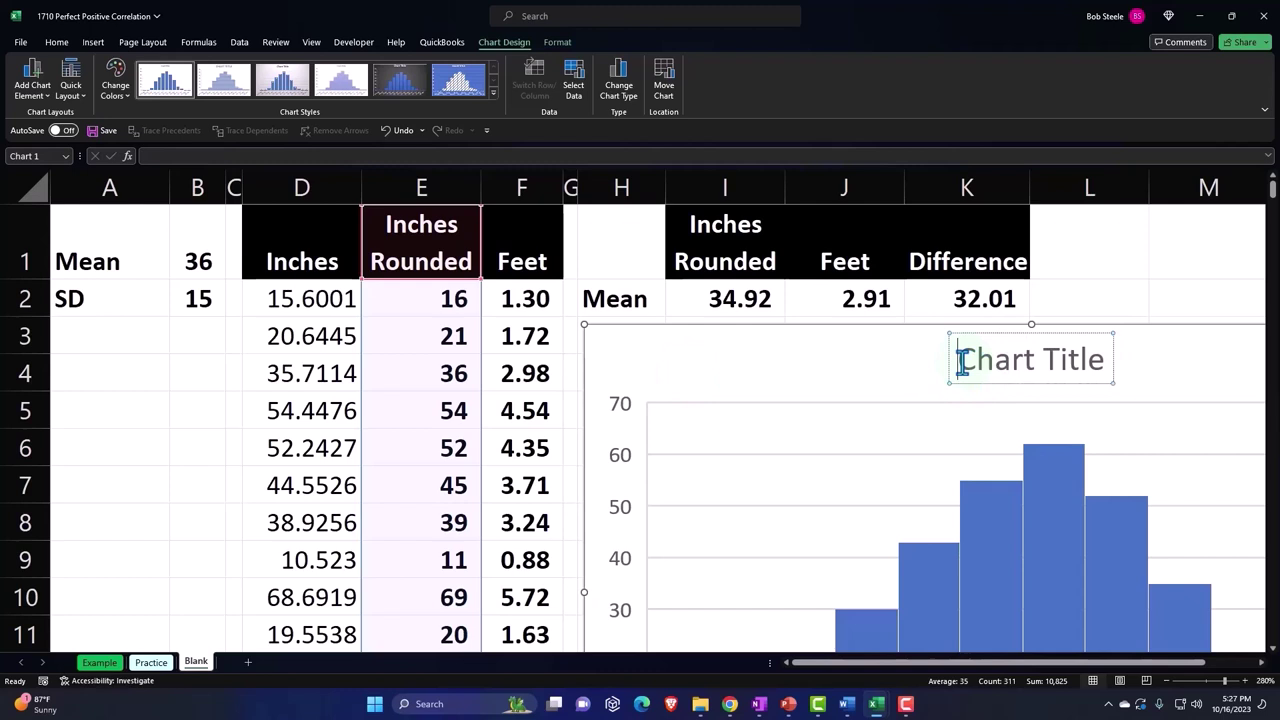
left_click_drag(963, 358, 1112, 358)
key("Delete")
type("In")
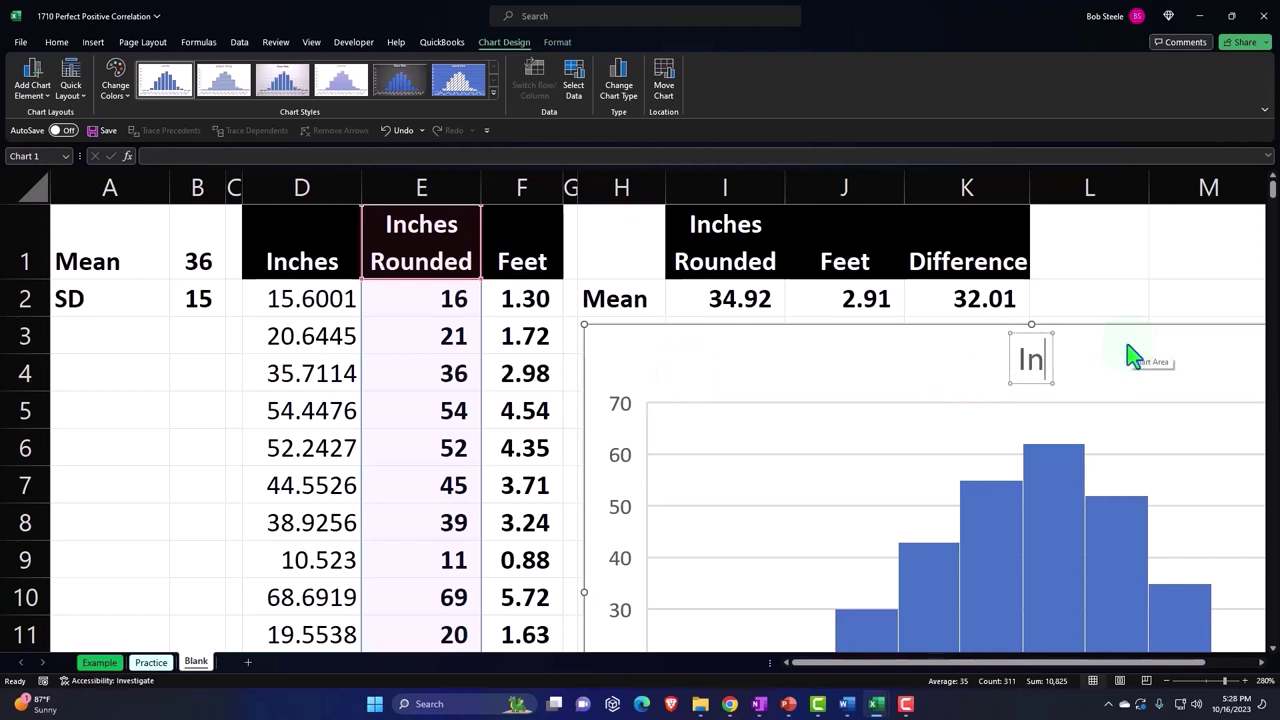
type("ches")
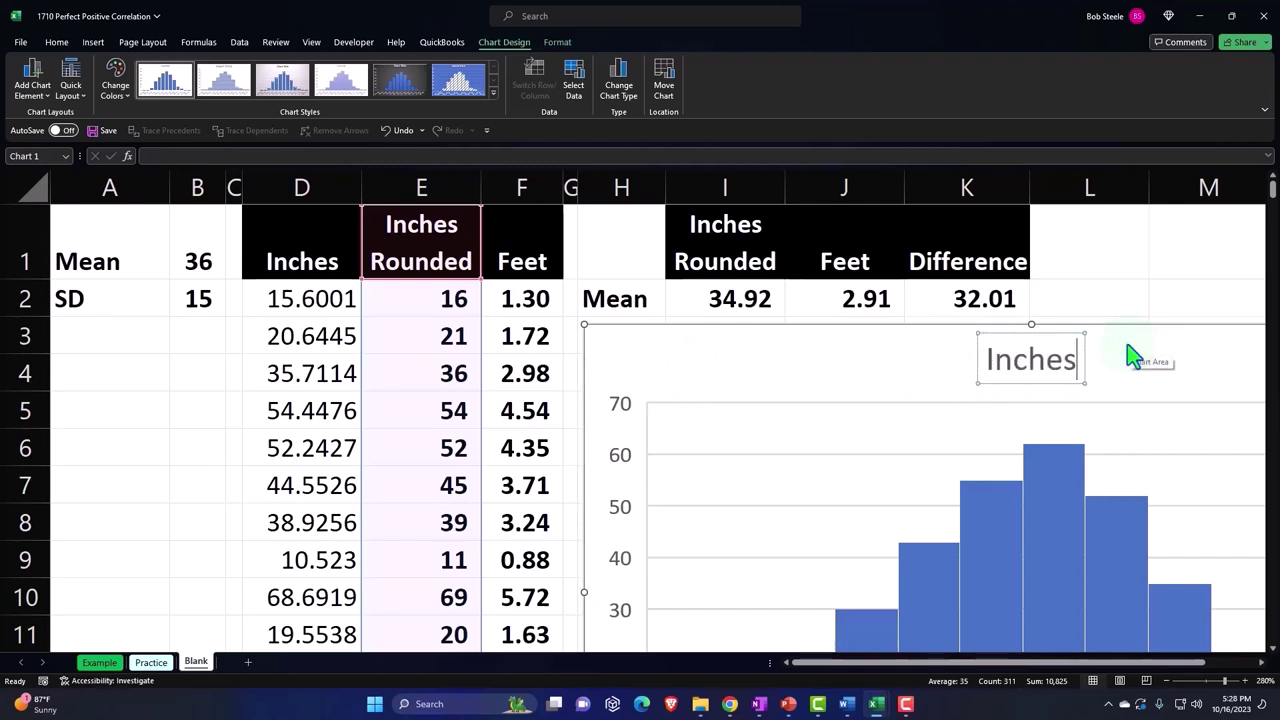
left_click(1128, 345)
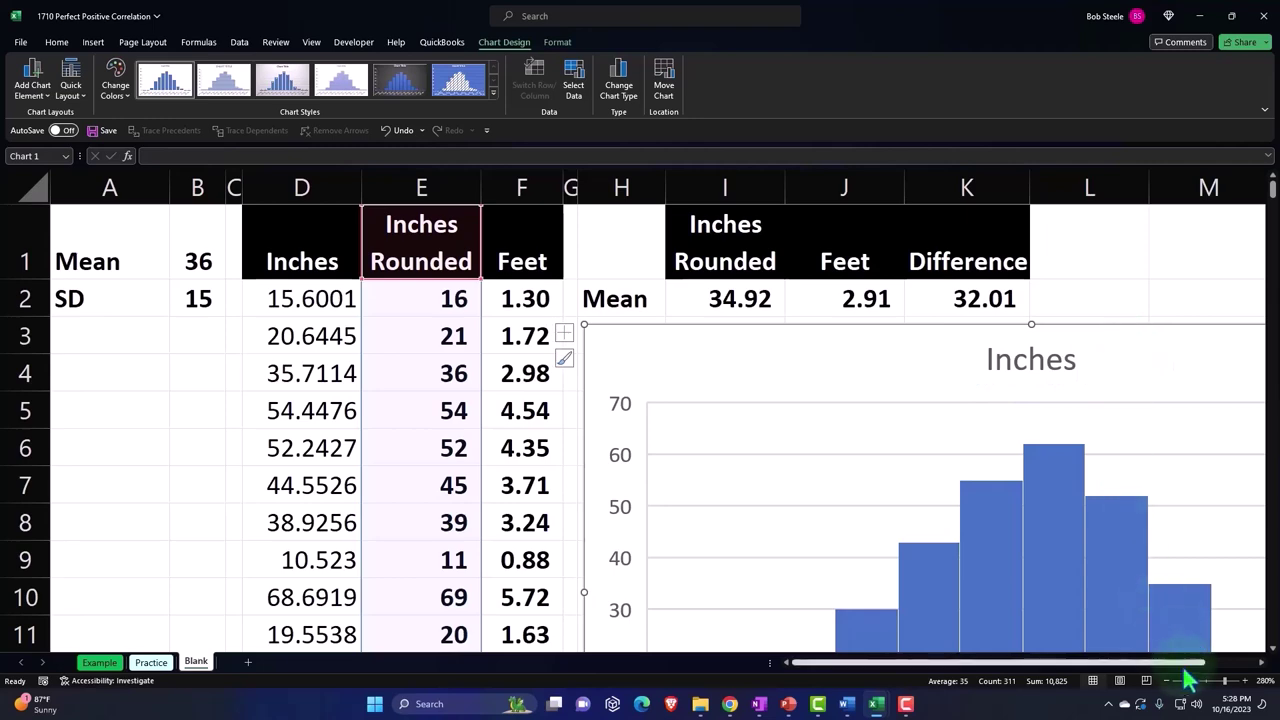
- Position the histogram below the Mean and SD summary table
scroll(1178, 692, "down", 2)
scroll(483, 430, "up", 2)
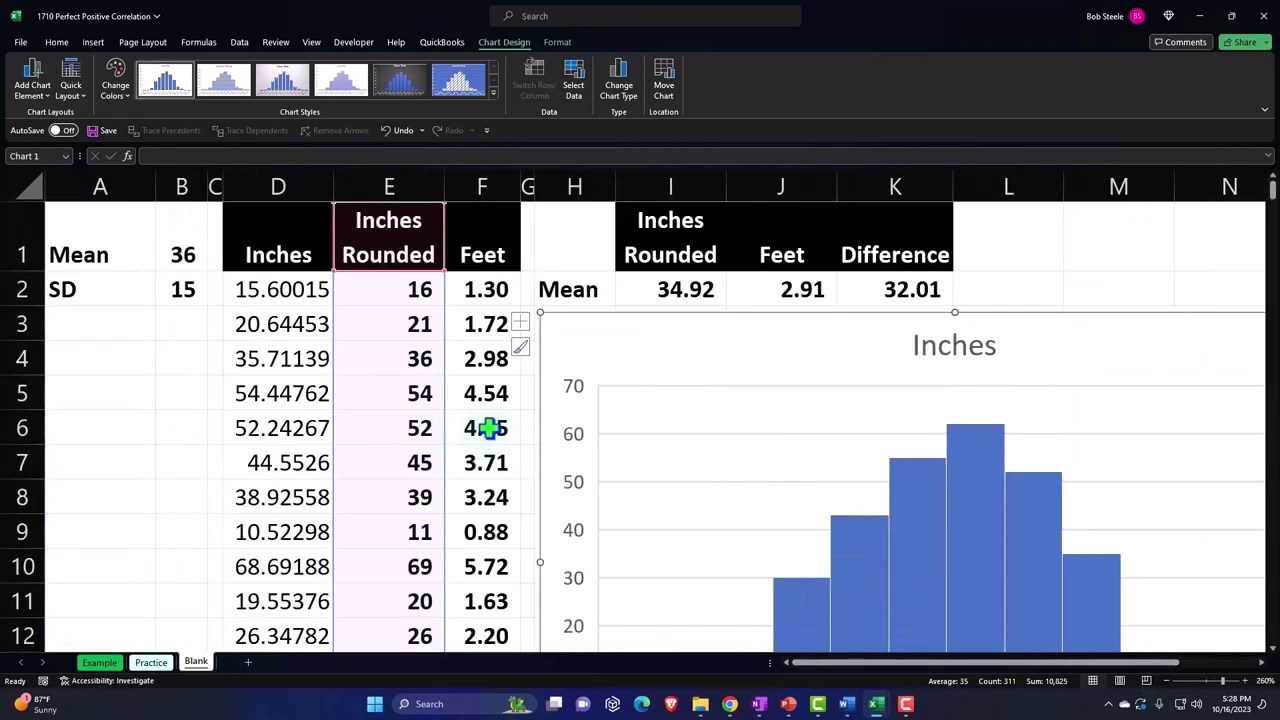
left_click_drag(535, 318, 855, 432)
left_click_drag(974, 500, 706, 449)
scroll(728, 437, "down", 1)
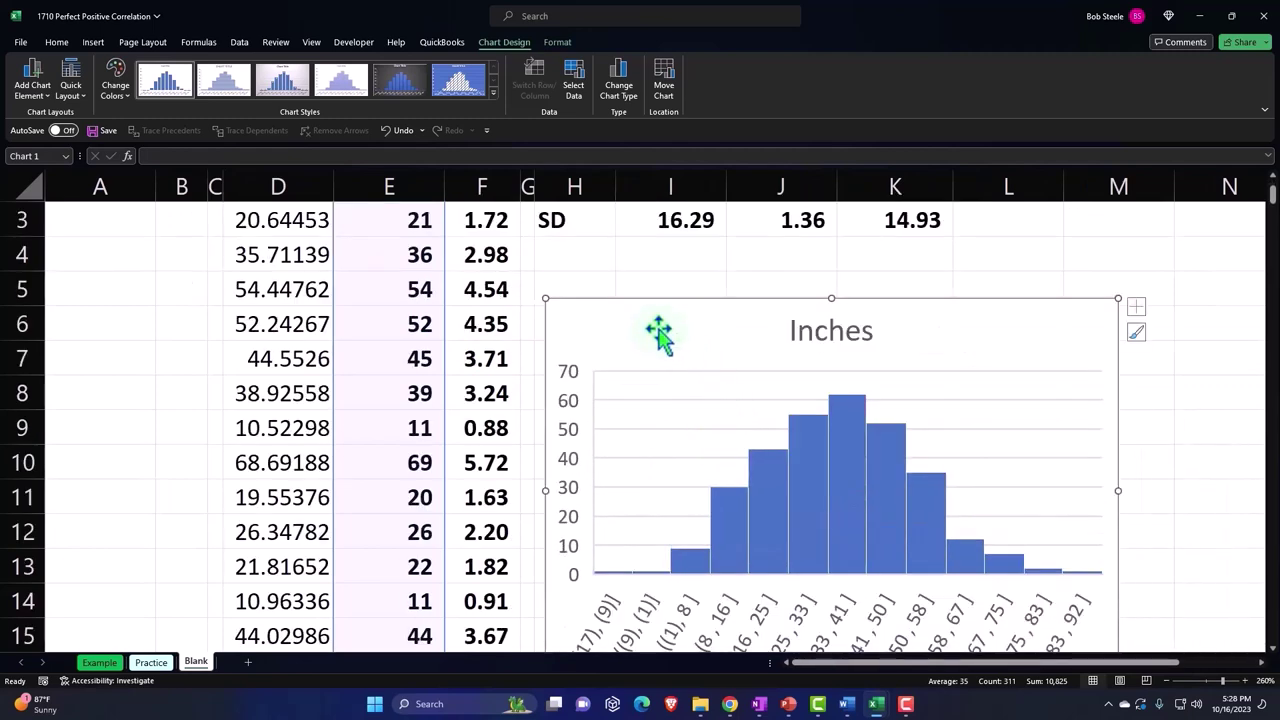
left_click_drag(660, 334, 657, 460)
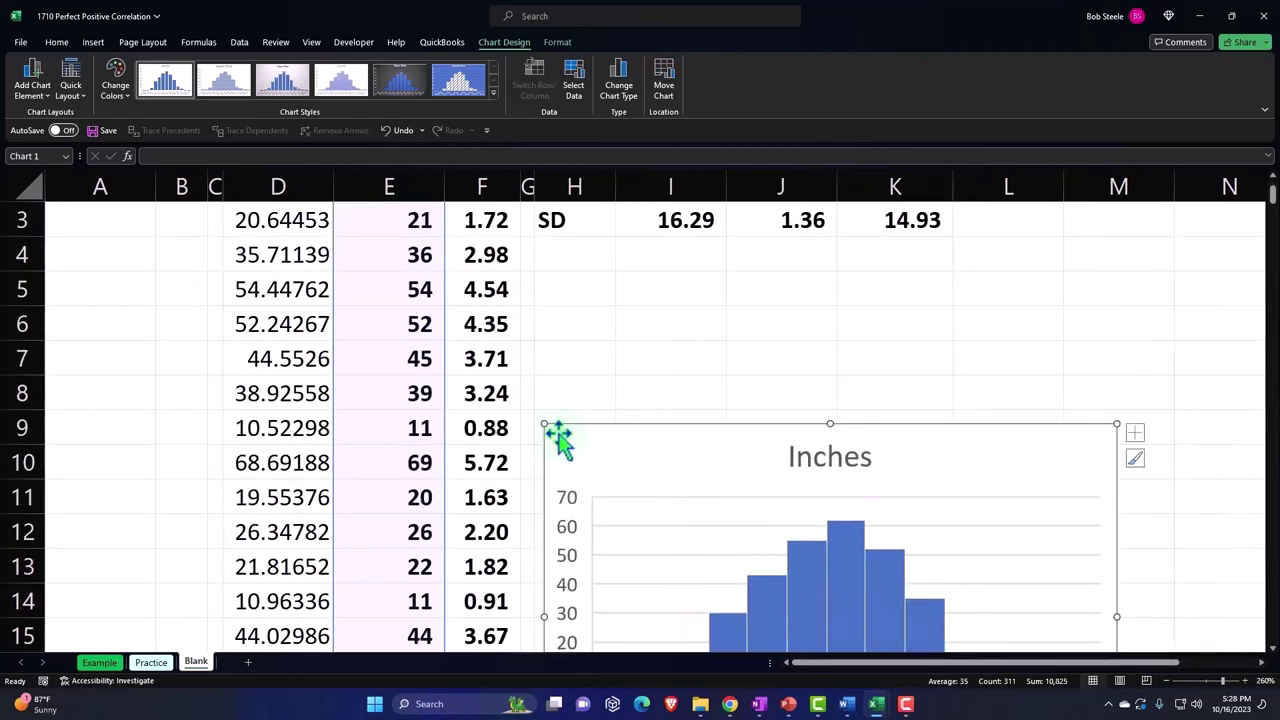
- Select the Feet column data and insert a Histogram statistic chart from it
left_click(608, 360)
scroll(590, 360, "up", 1)
left_click(490, 260)
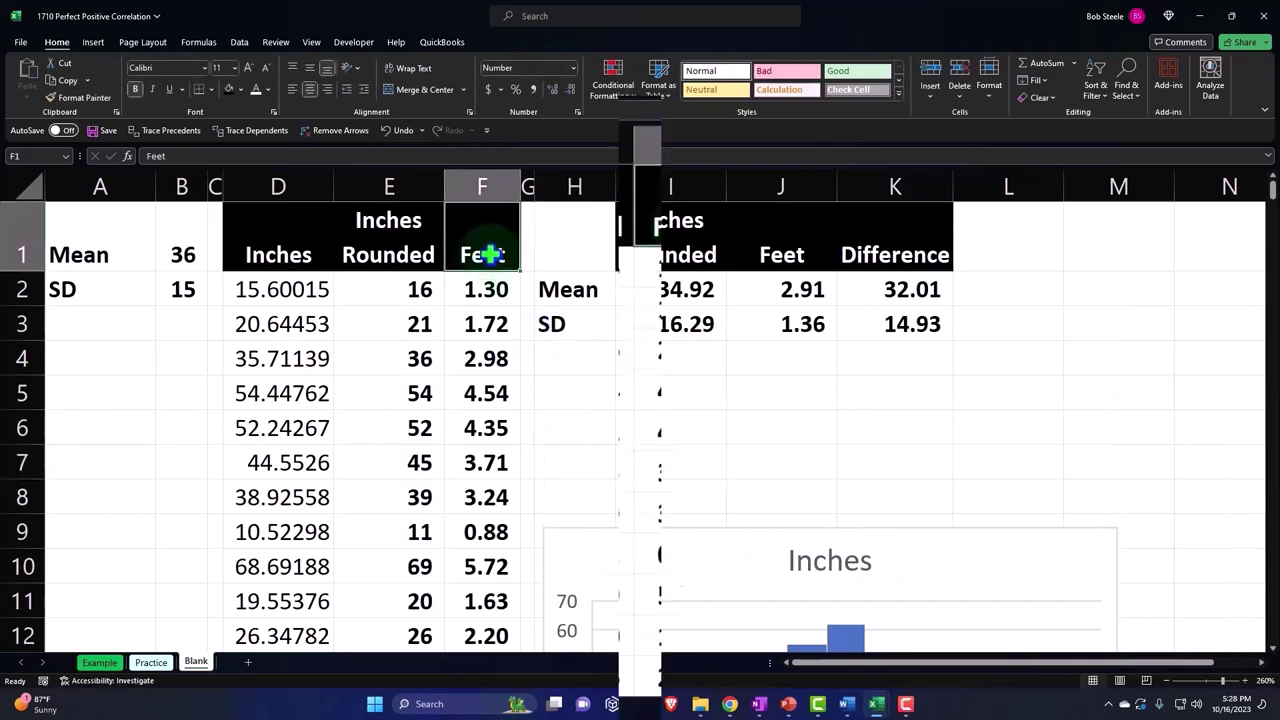
key("ctrl+shift+Down")
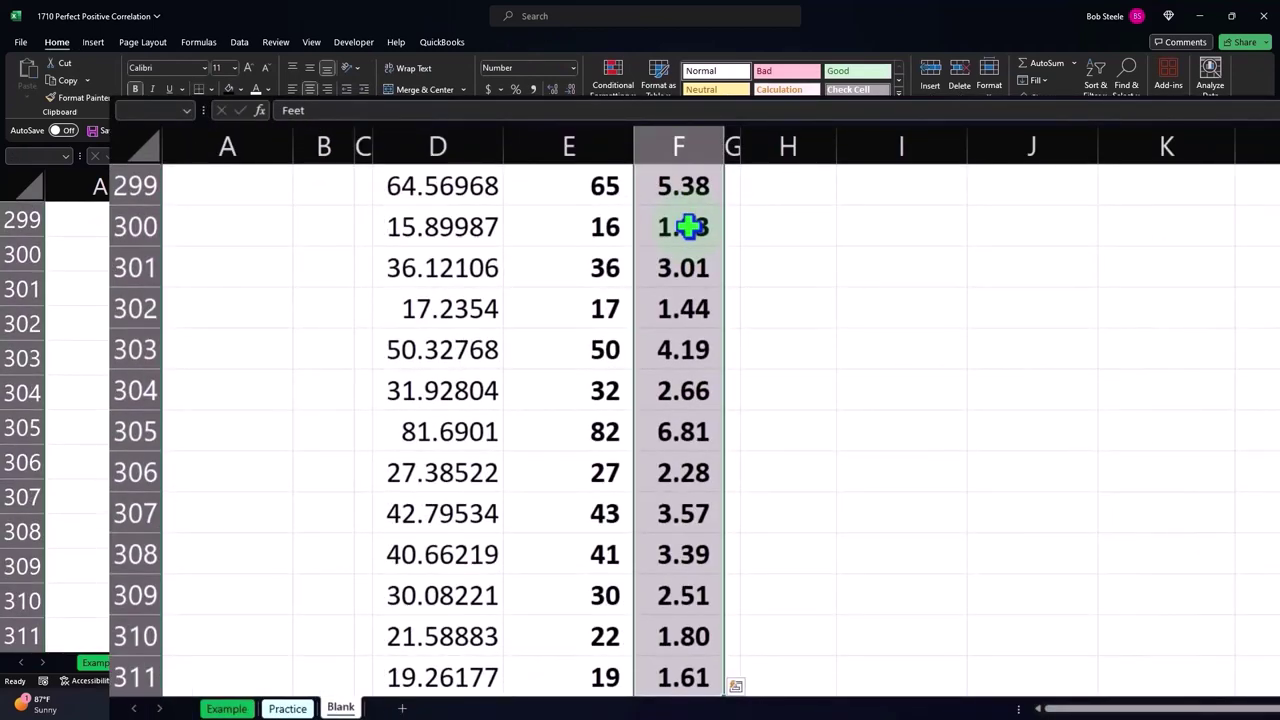
key("ctrl+BackSpace")
scroll(632, 305, "down", 5)
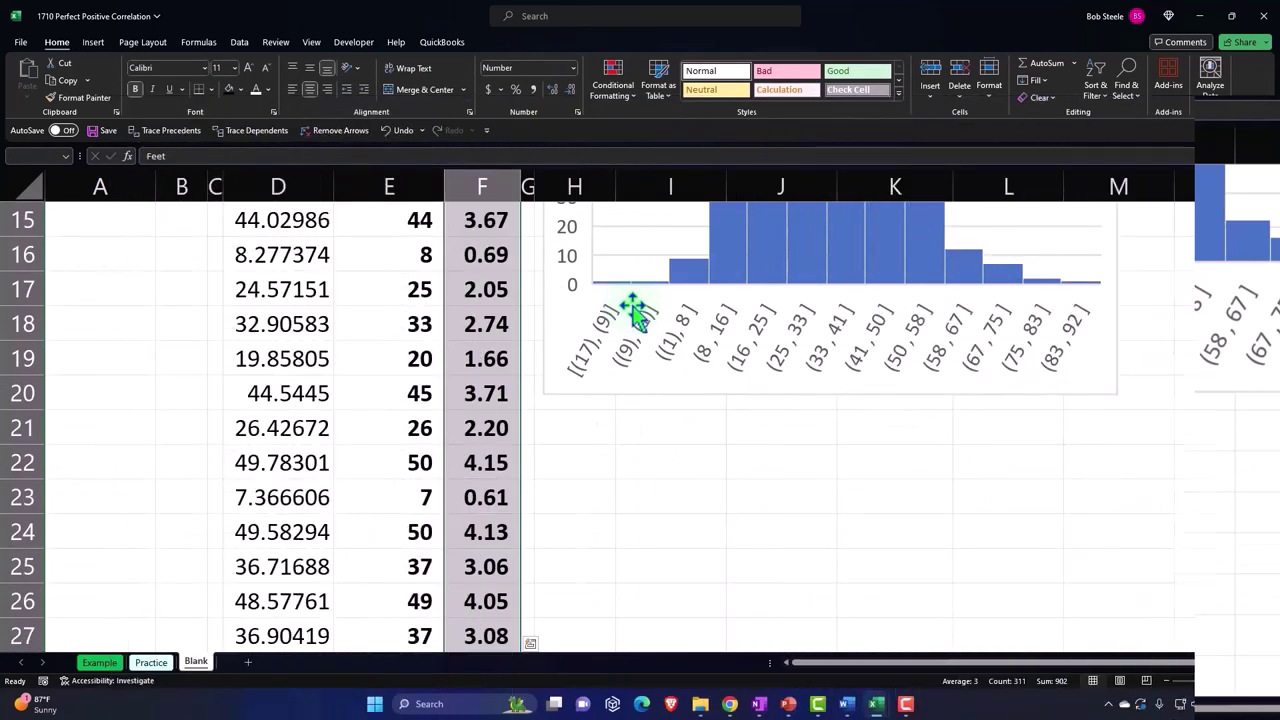
left_click(93, 42)
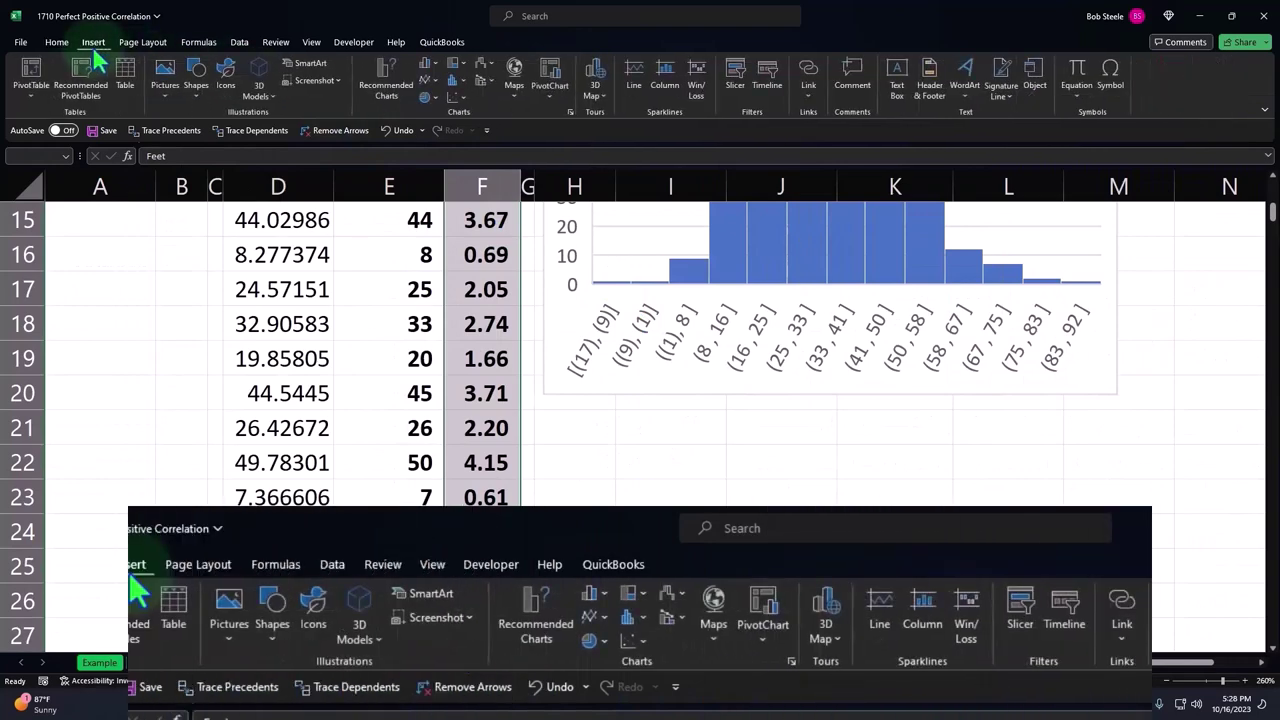
left_click(458, 85)
left_click(466, 124)
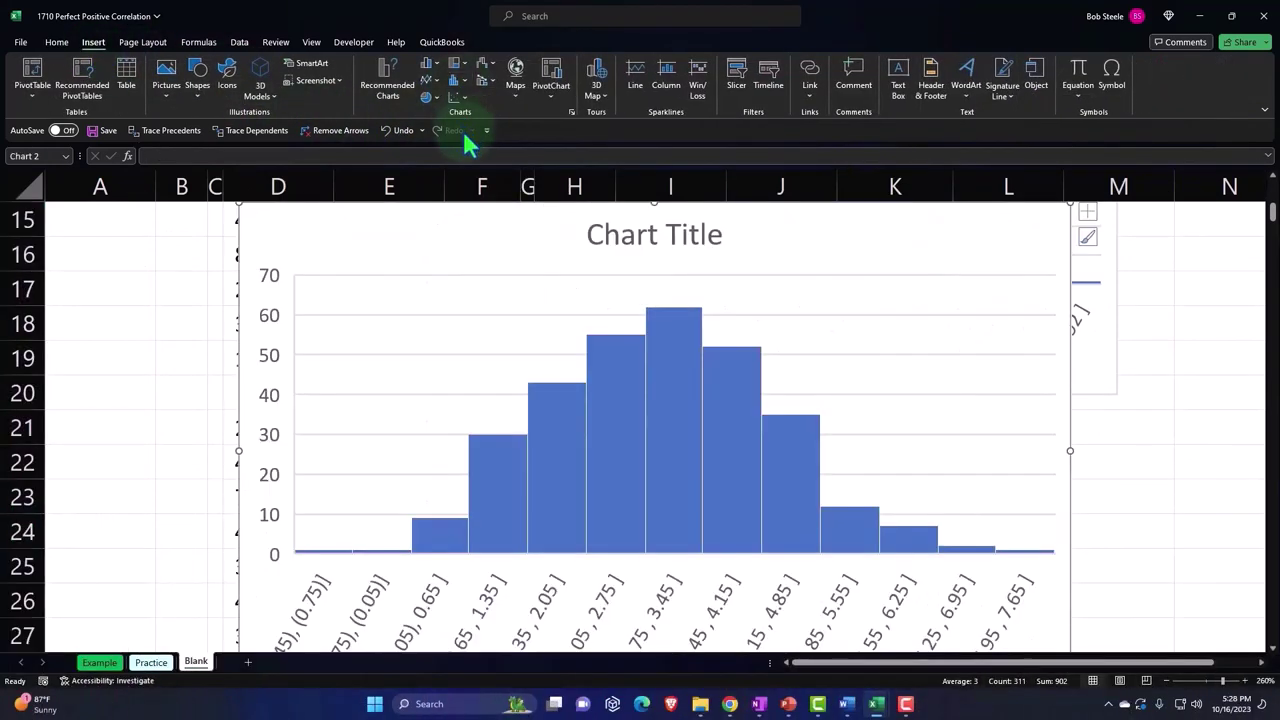
- Move the new histogram below the Inches chart and title it 'Feet'
left_click_drag(286, 257, 571, 443)
left_click(906, 458)
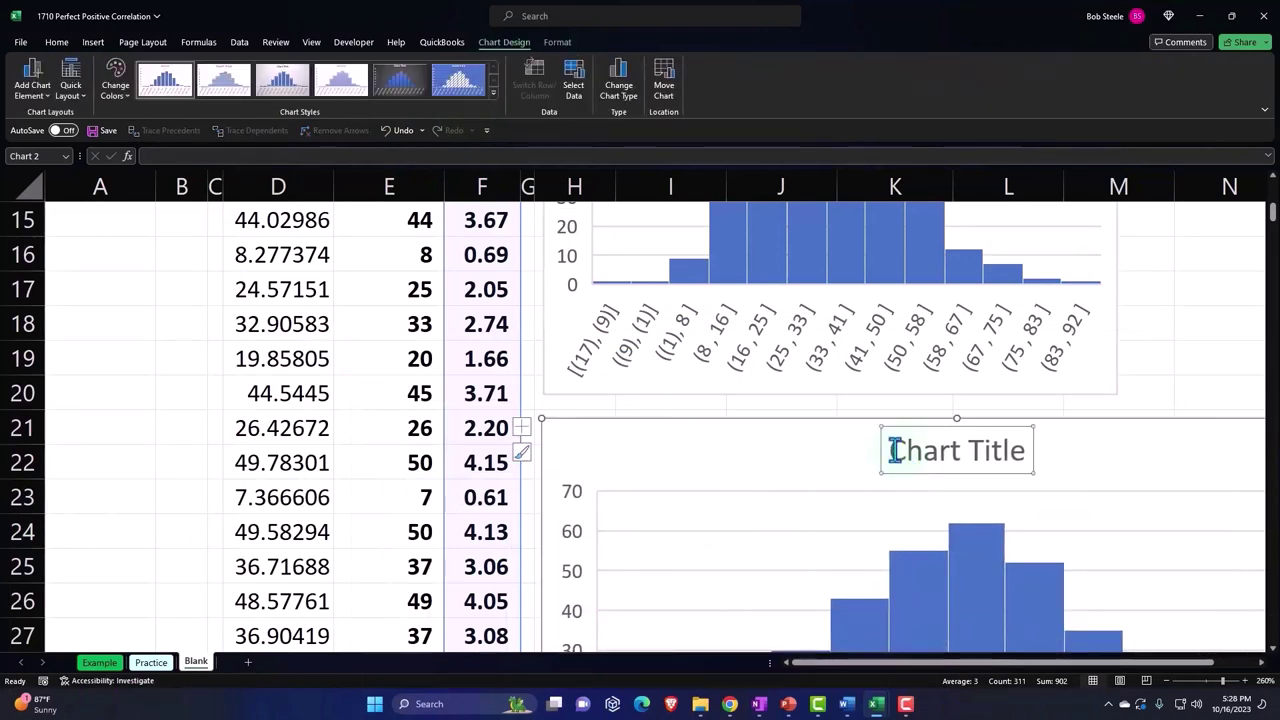
left_click_drag(893, 450, 1006, 450)
type("F")
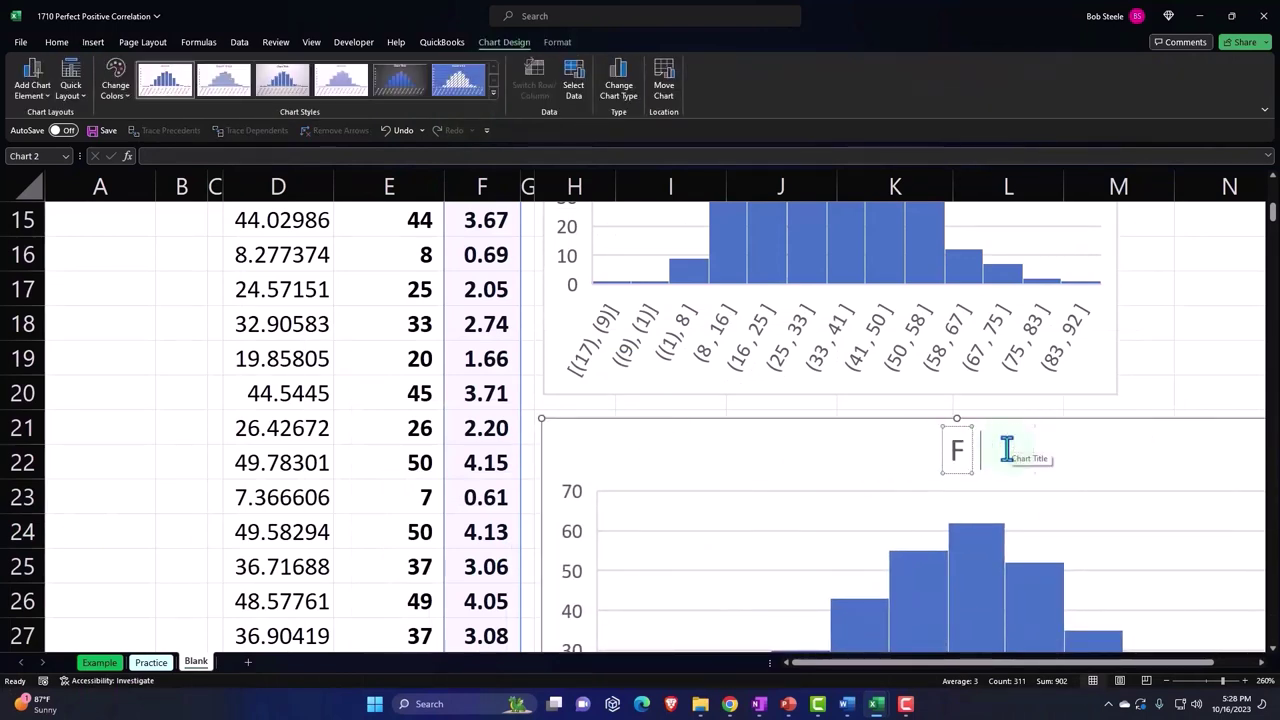
type("eet")
left_click(1103, 465)
scroll(1103, 471, "down", 3)
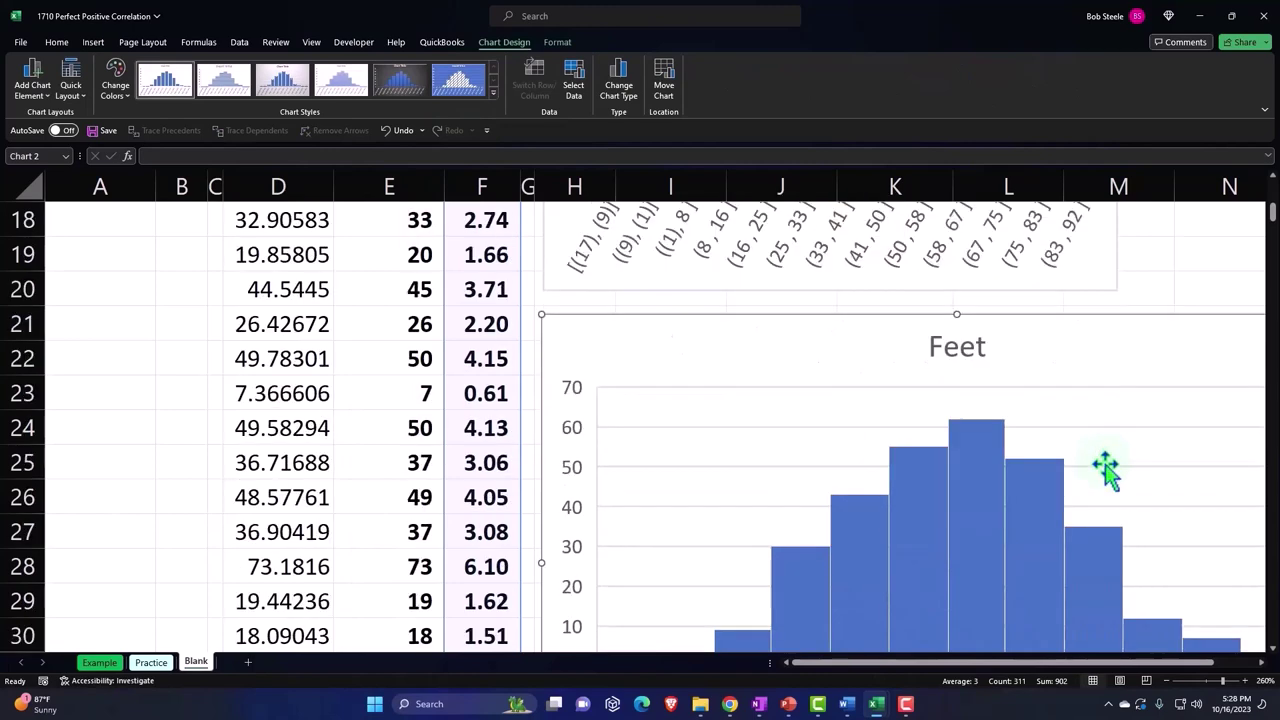
- Drag the Feet histogram's corner inward to start narrowing it
left_click_drag(1074, 662, 1146, 662)
left_click_drag(1260, 603, 1032, 505)
scroll(626, 574, "up", 3)
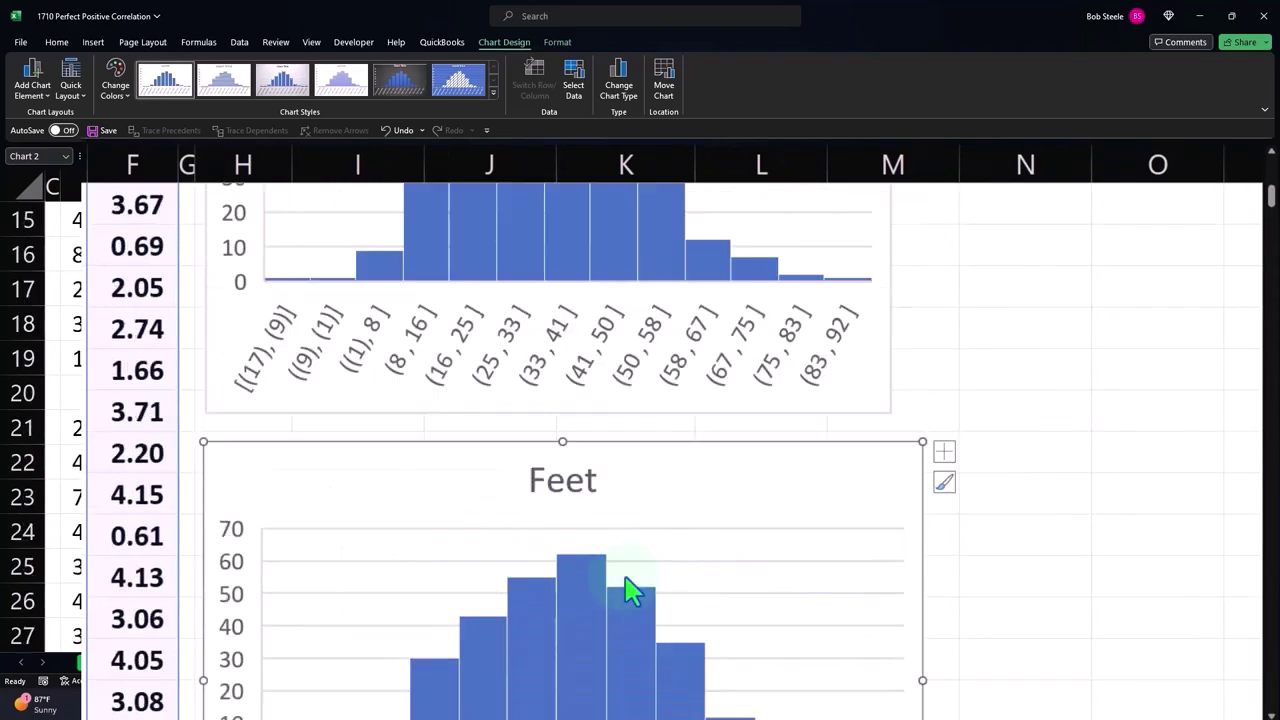
scroll(597, 571, "up", 2)
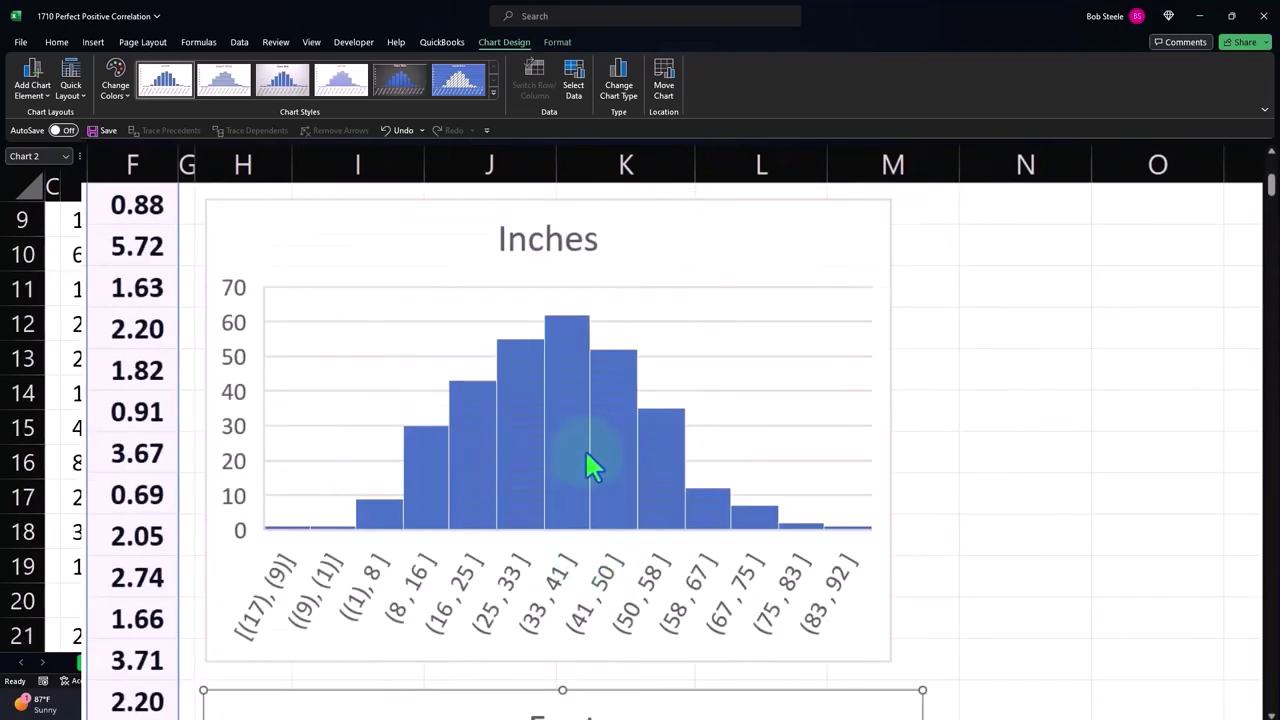
scroll(580, 557, "down", 2)
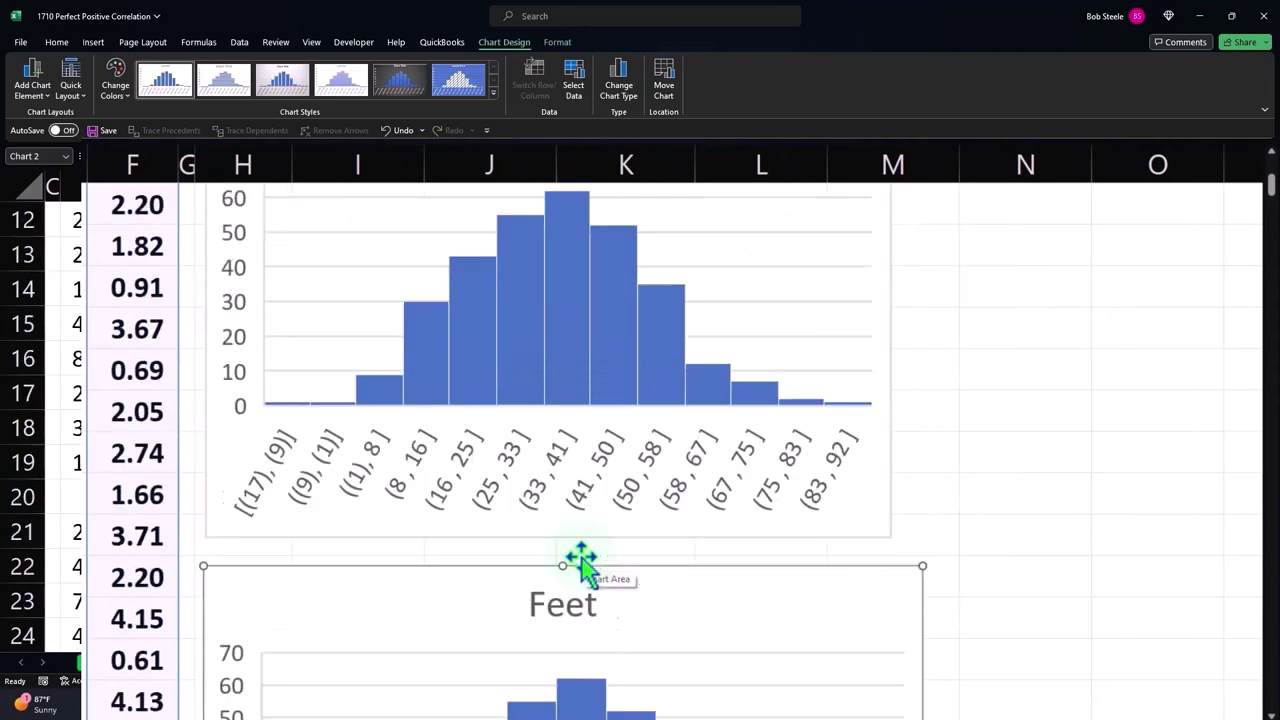
scroll(580, 557, "down", 1)
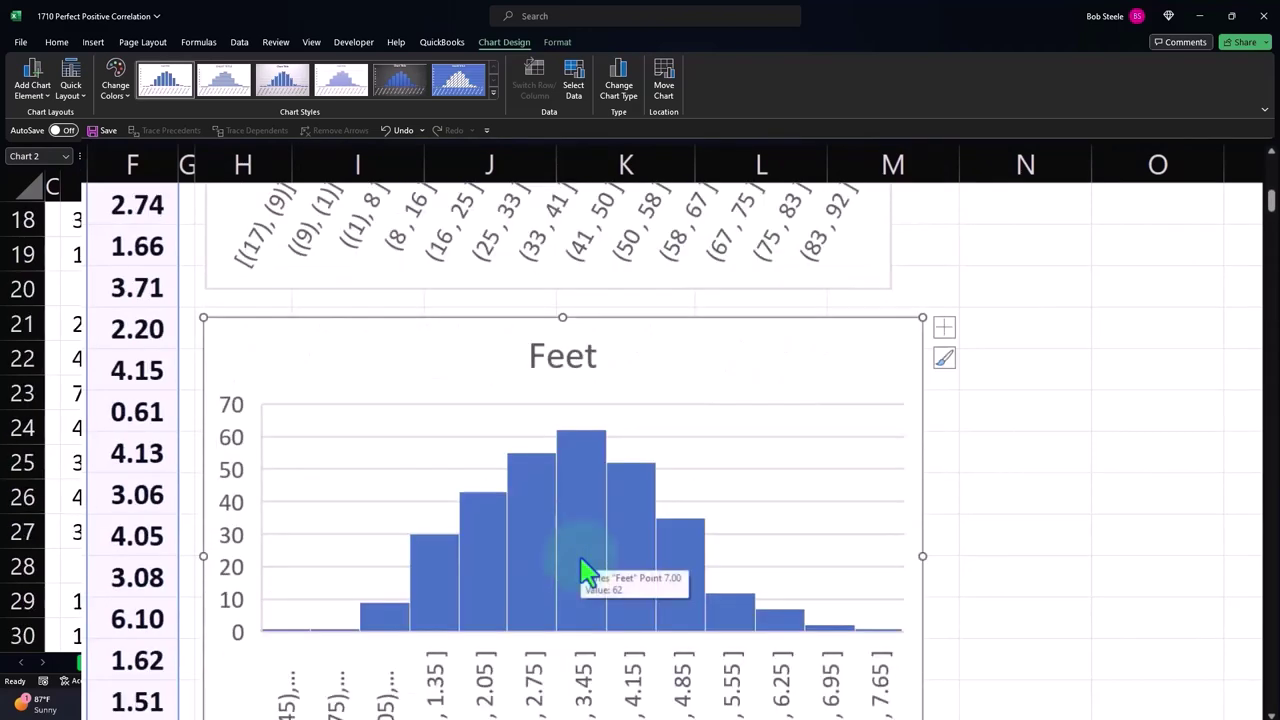
scroll(580, 570, "down", 1)
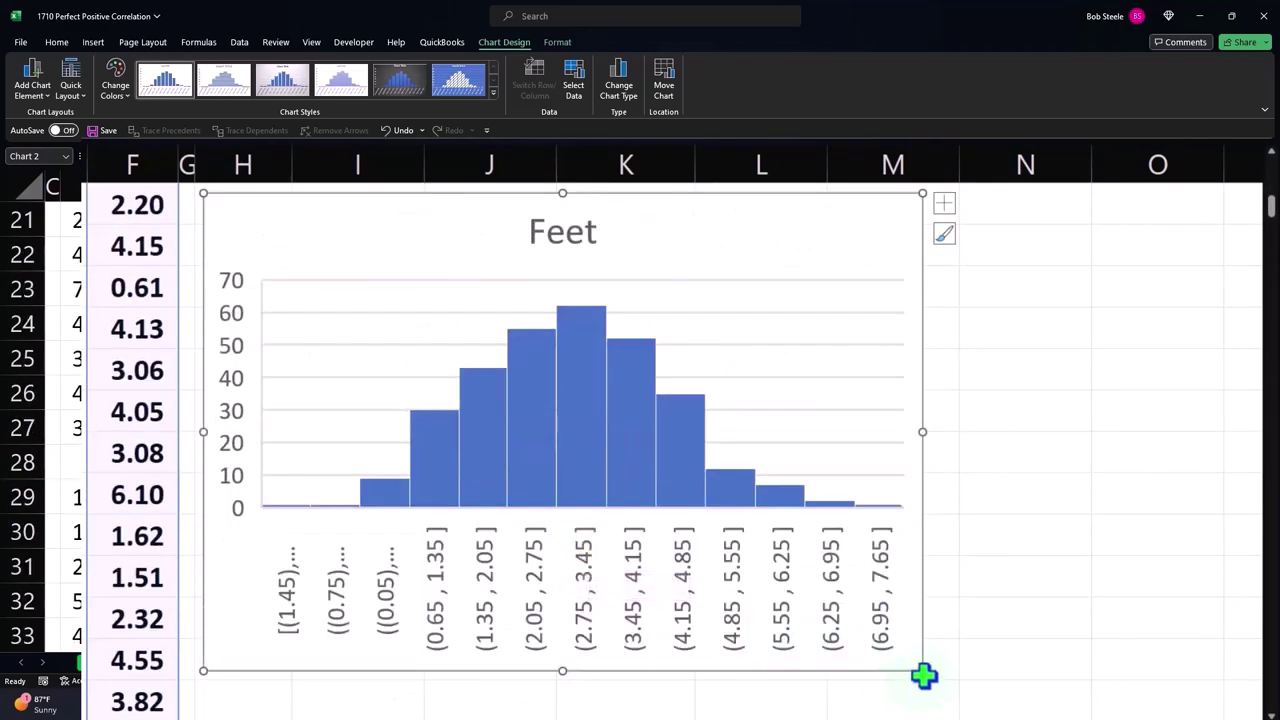
left_click_drag(922, 672, 897, 657)
scroll(778, 665, "up", 2)
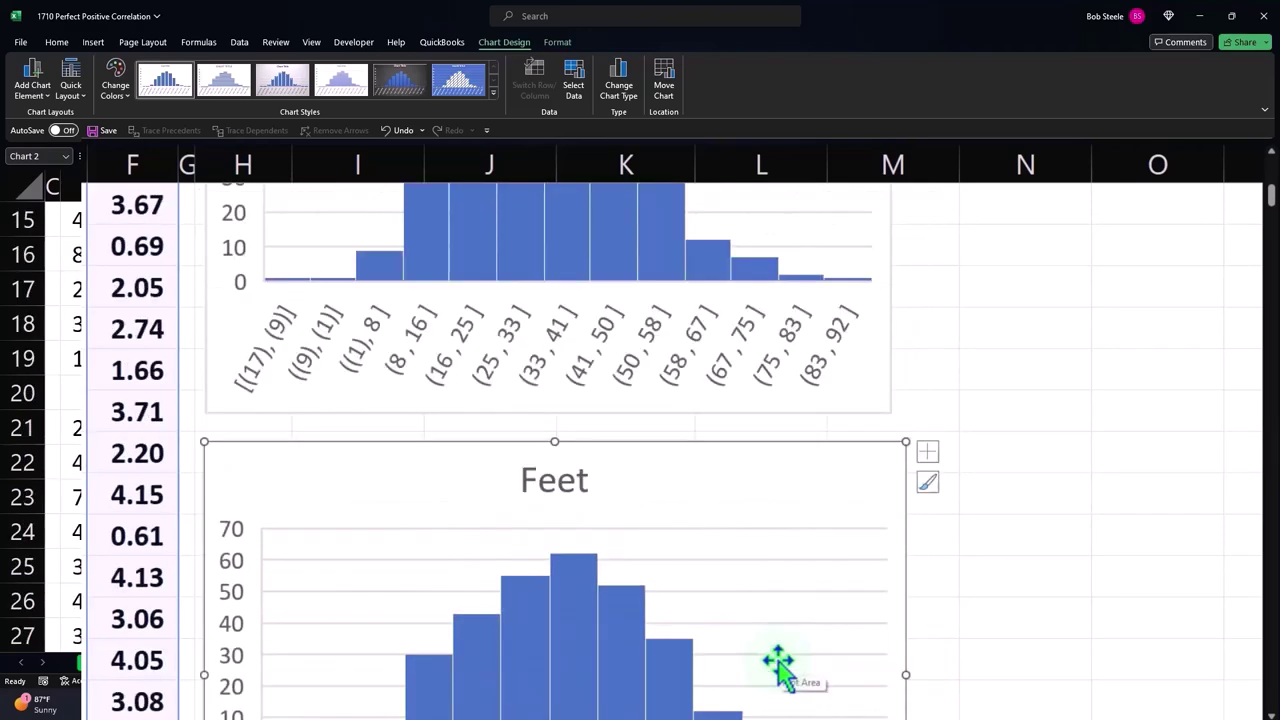
scroll(778, 665, "up", 5)
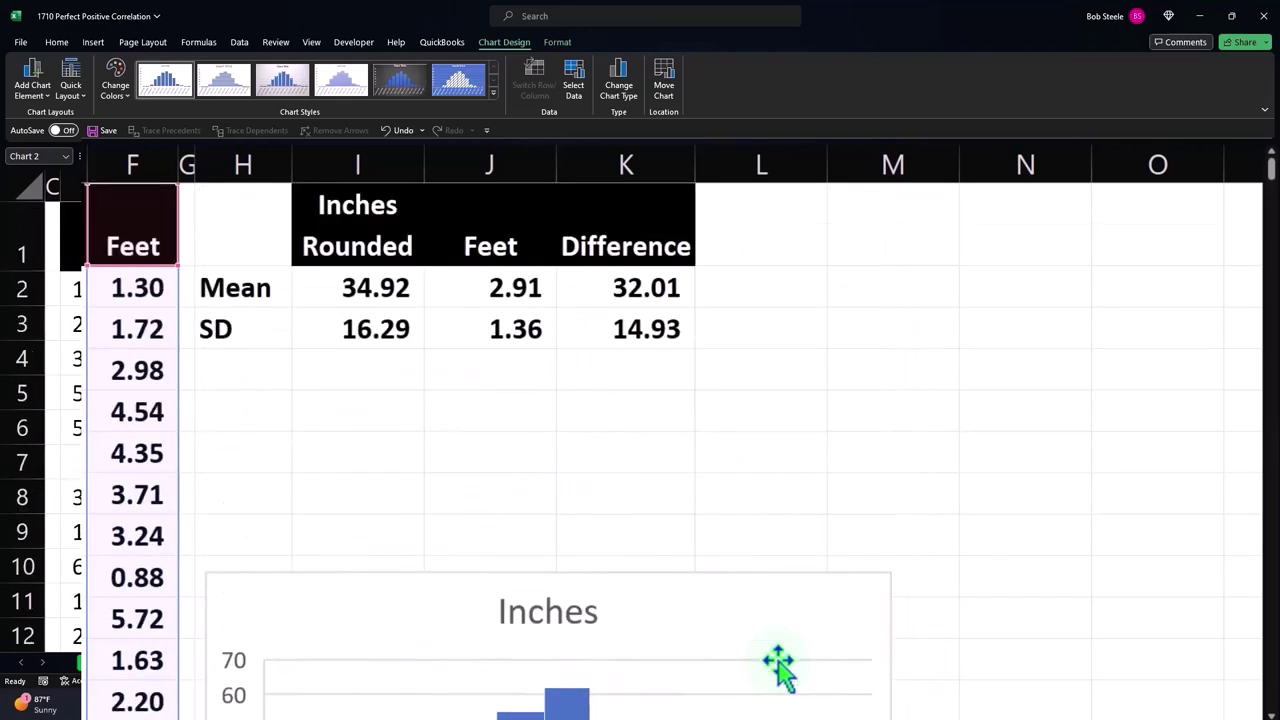
- Shrink the Inches histogram to span roughly columns H to K
left_click(847, 587)
scroll(847, 587, "down", 4)
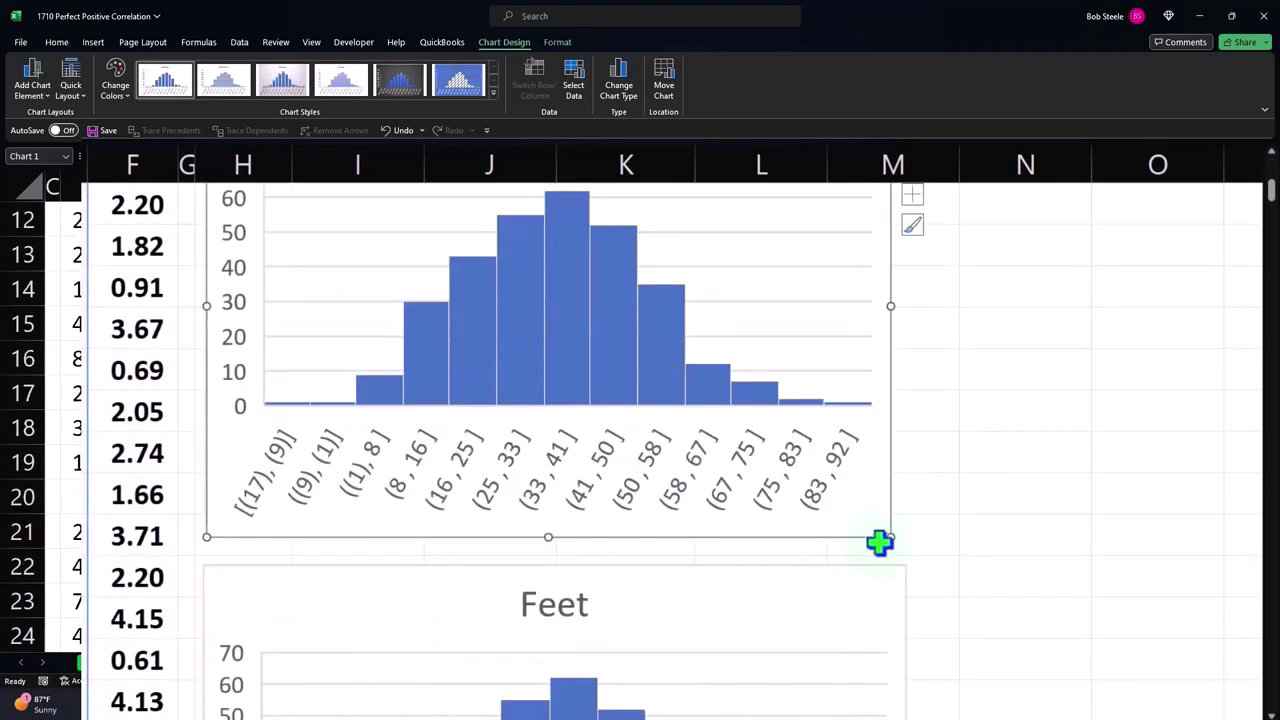
left_click_drag(889, 538, 680, 462)
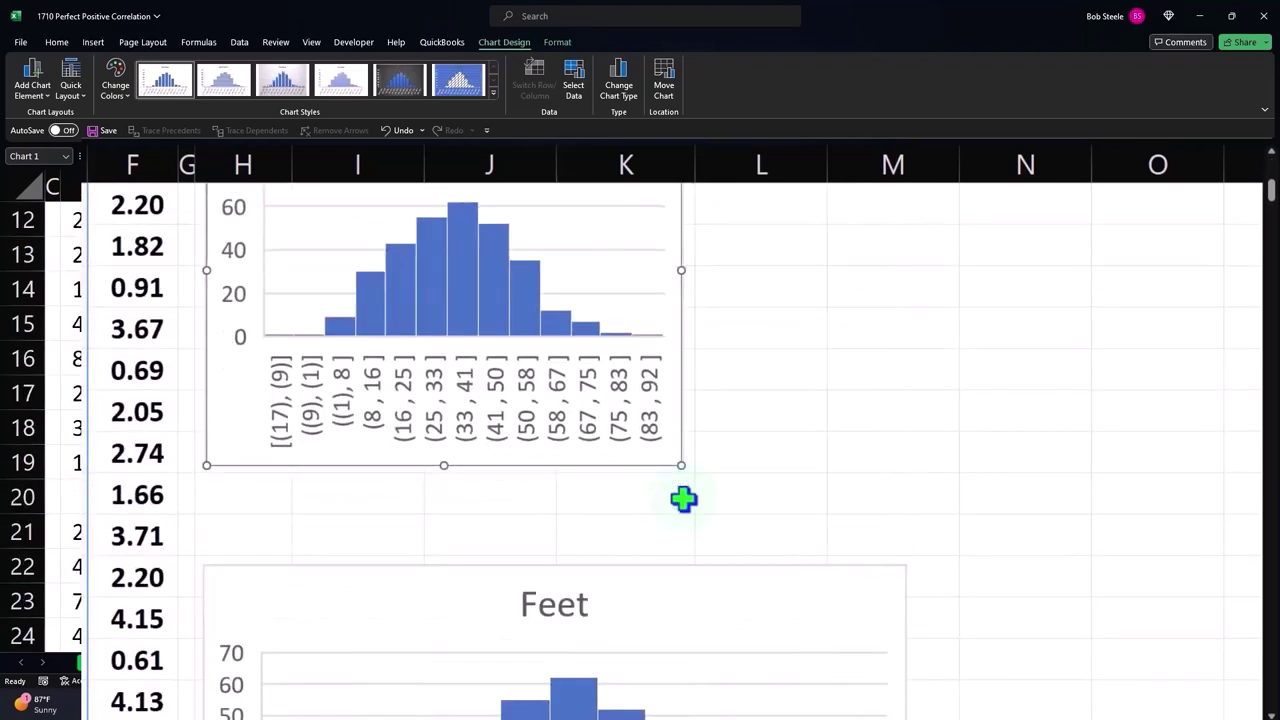
scroll(686, 505, "up", 4)
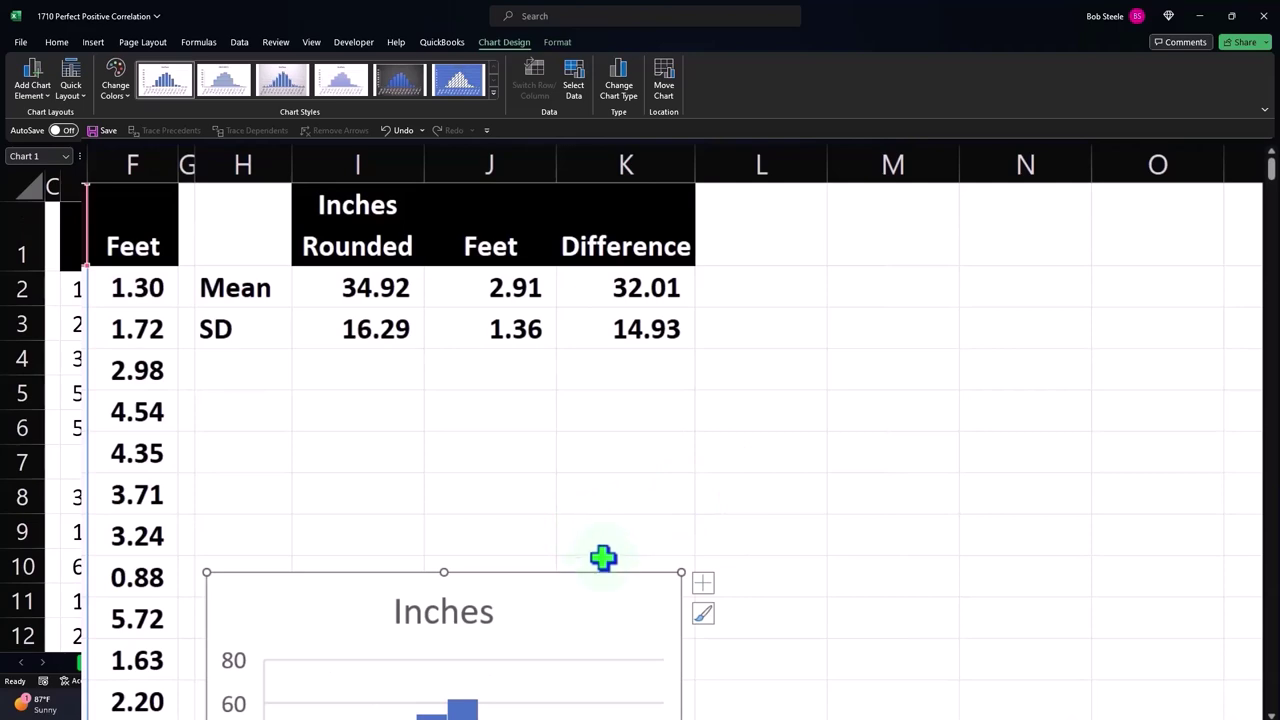
scroll(610, 568, "down", 4)
- Shrink the Feet histogram further to match the smaller Inches chart
left_click(413, 605)
scroll(809, 640, "down", 3)
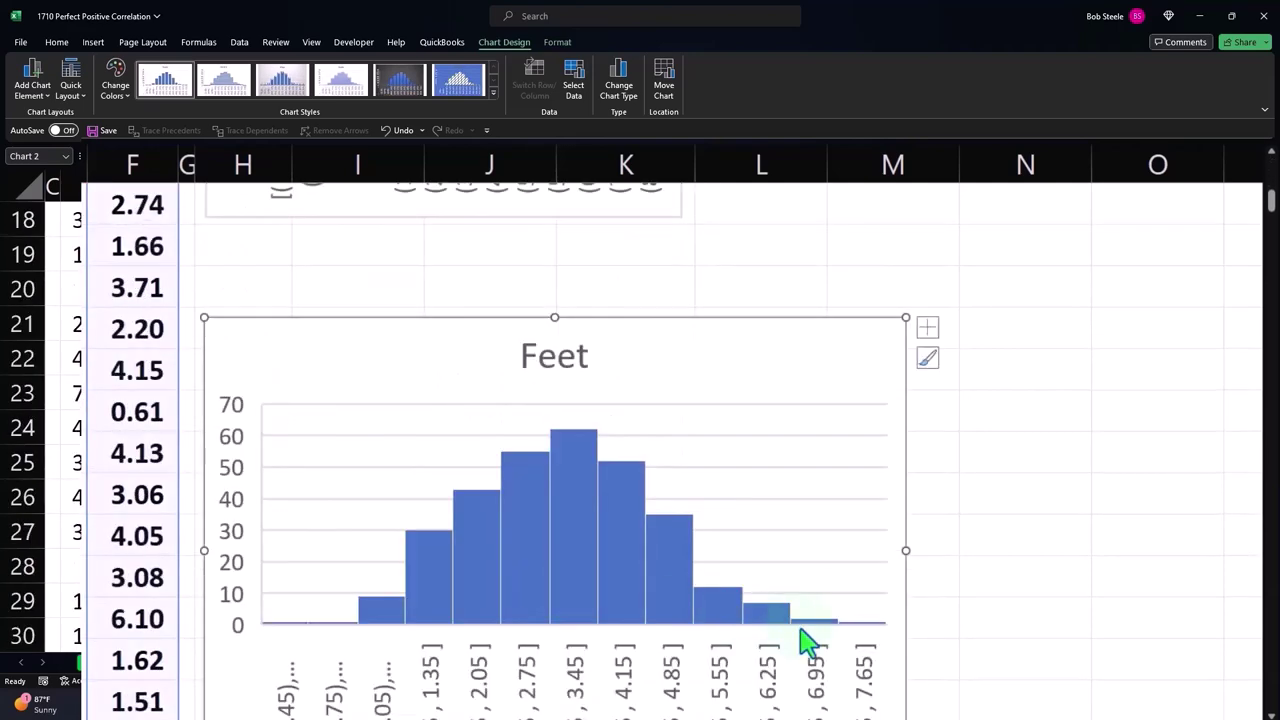
left_click_drag(905, 660, 729, 523)
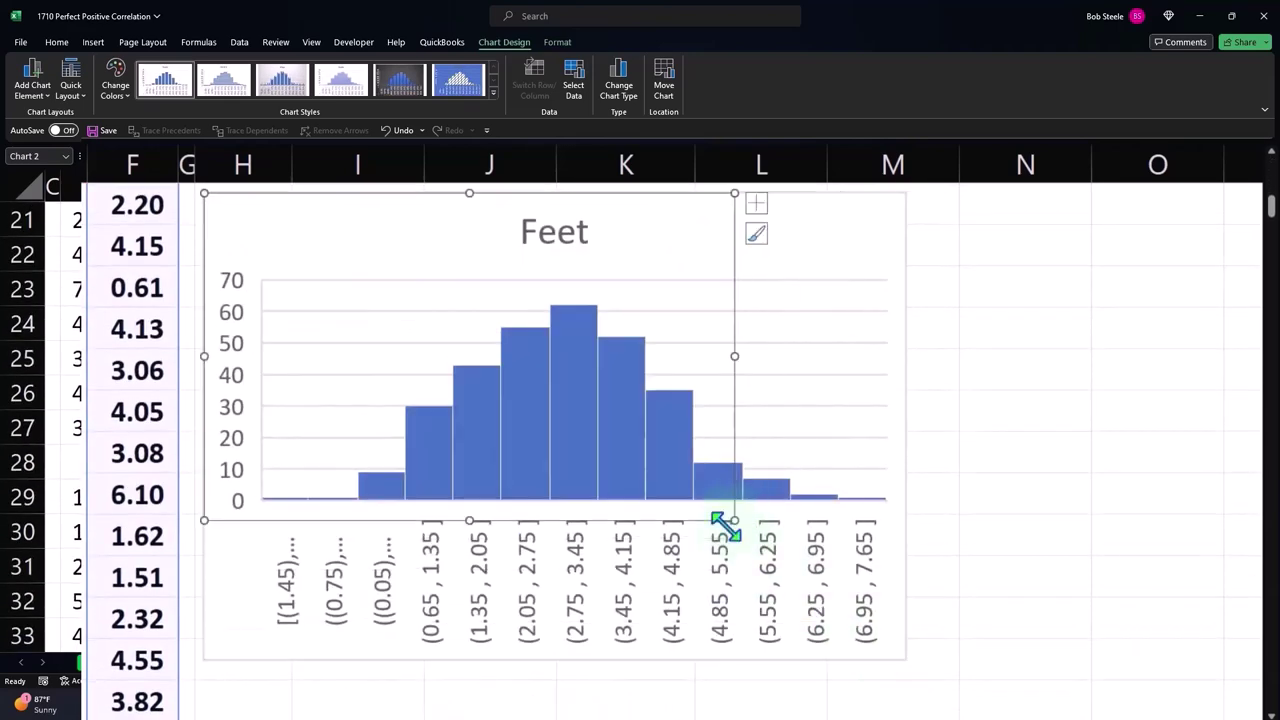
scroll(697, 537, "up", 5)
scroll(533, 567, "up", 2)
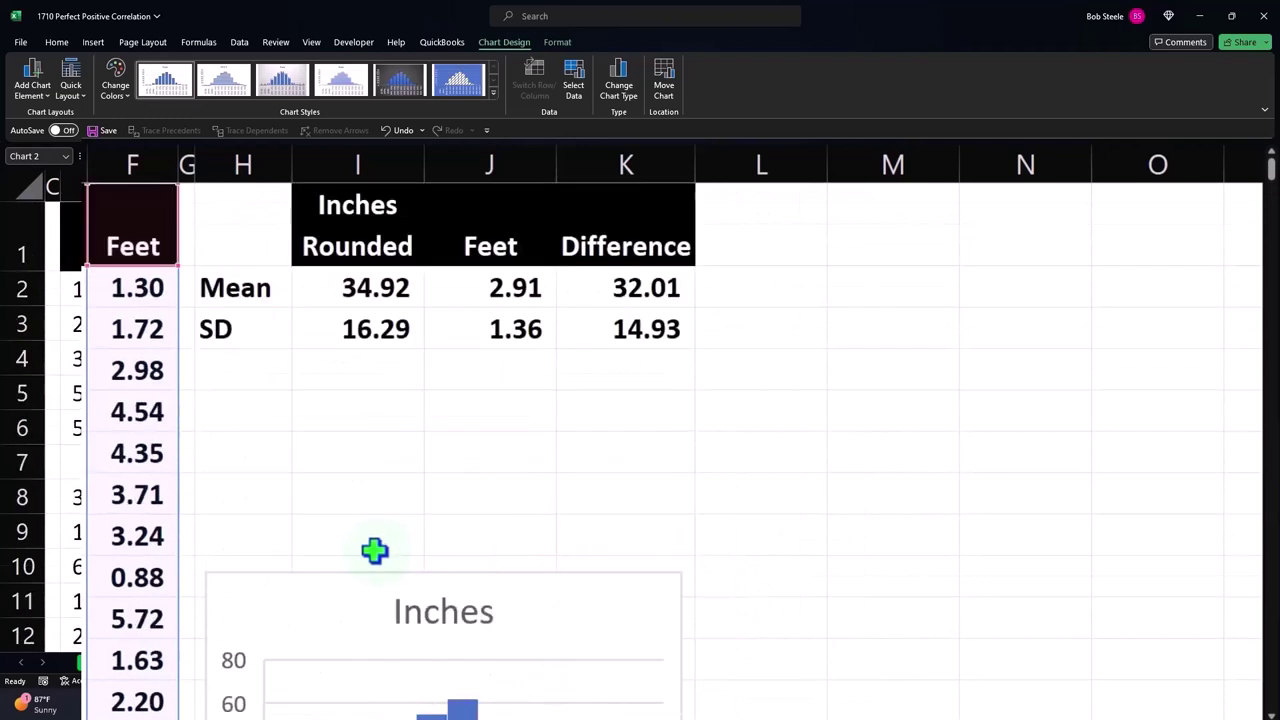
- Enter the label 'SD' in H5 and the value 4 in I5
left_click(260, 420)
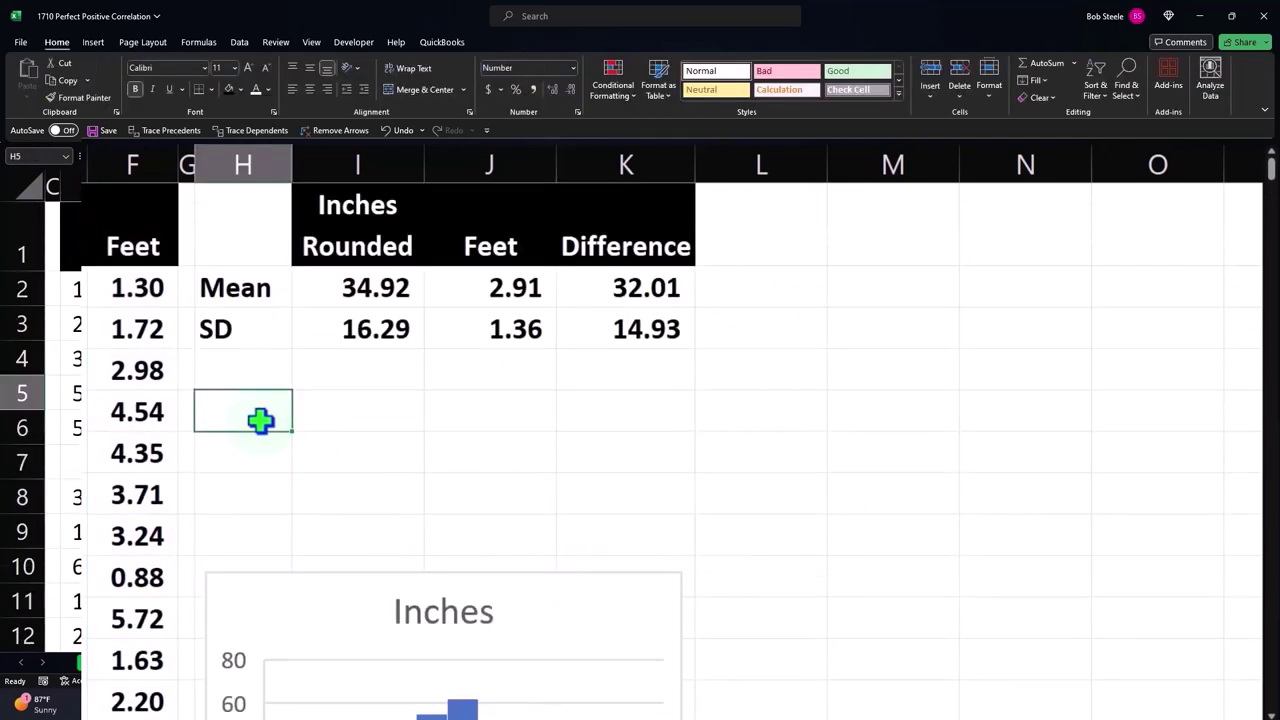
type("S")
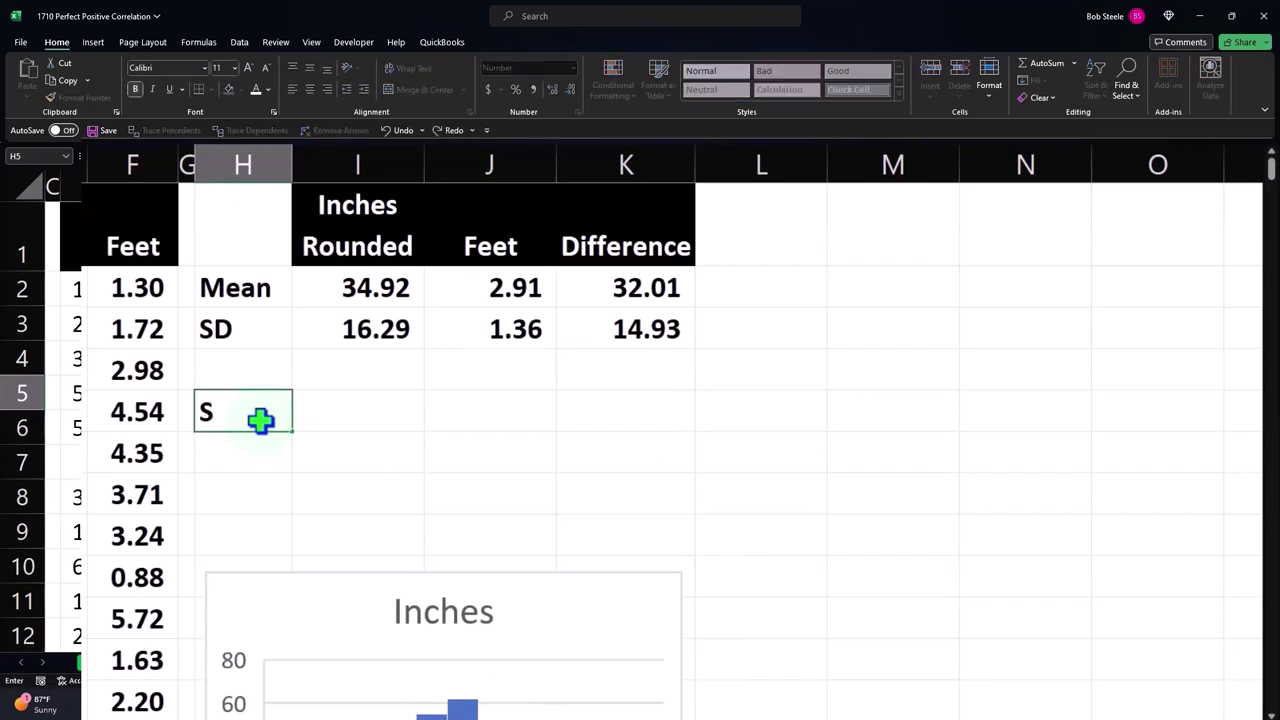
type("D")
key("Tab")
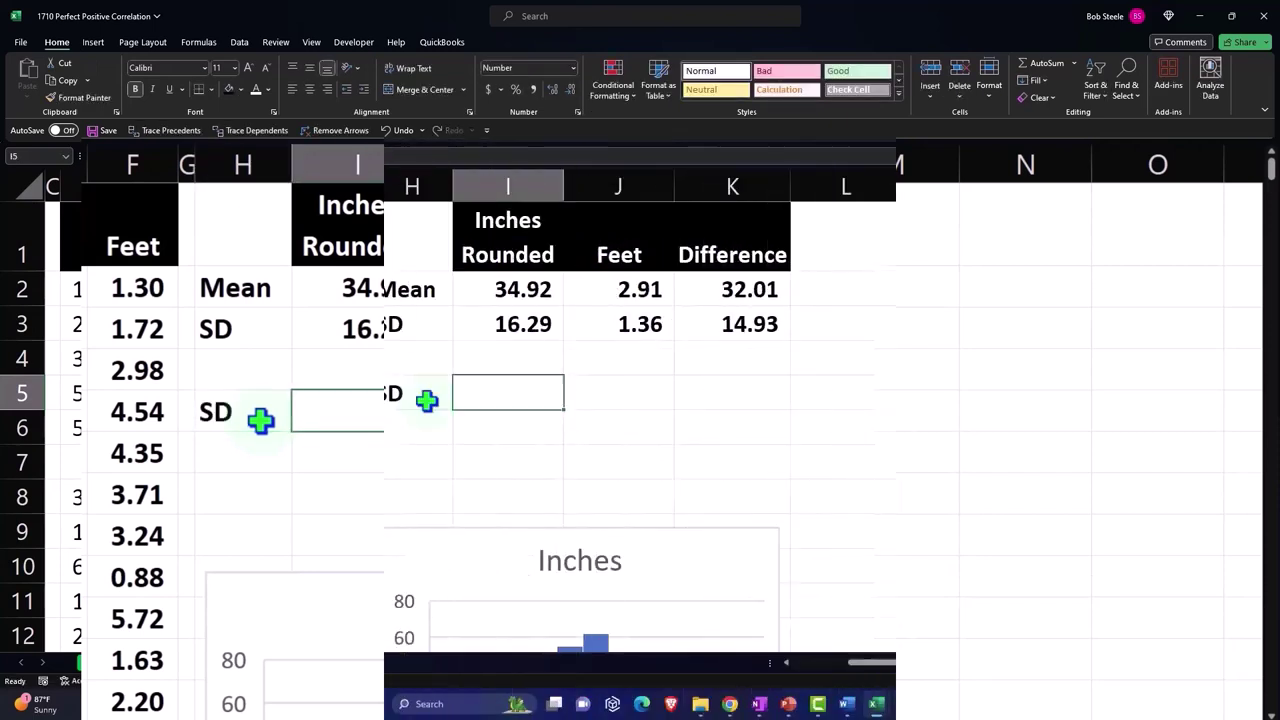
type("4")
key("Return")
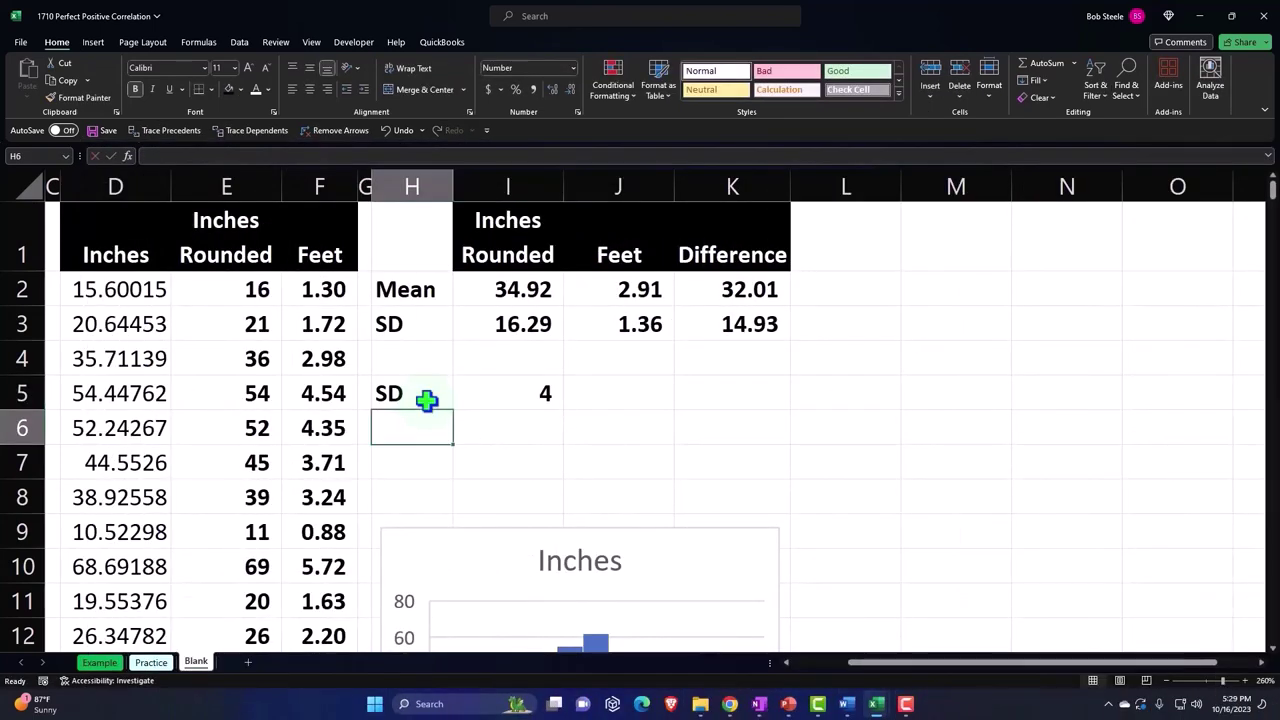
key("Right")
key("Right")
key("Right")
key("Right")
key("Right")
key("Right")
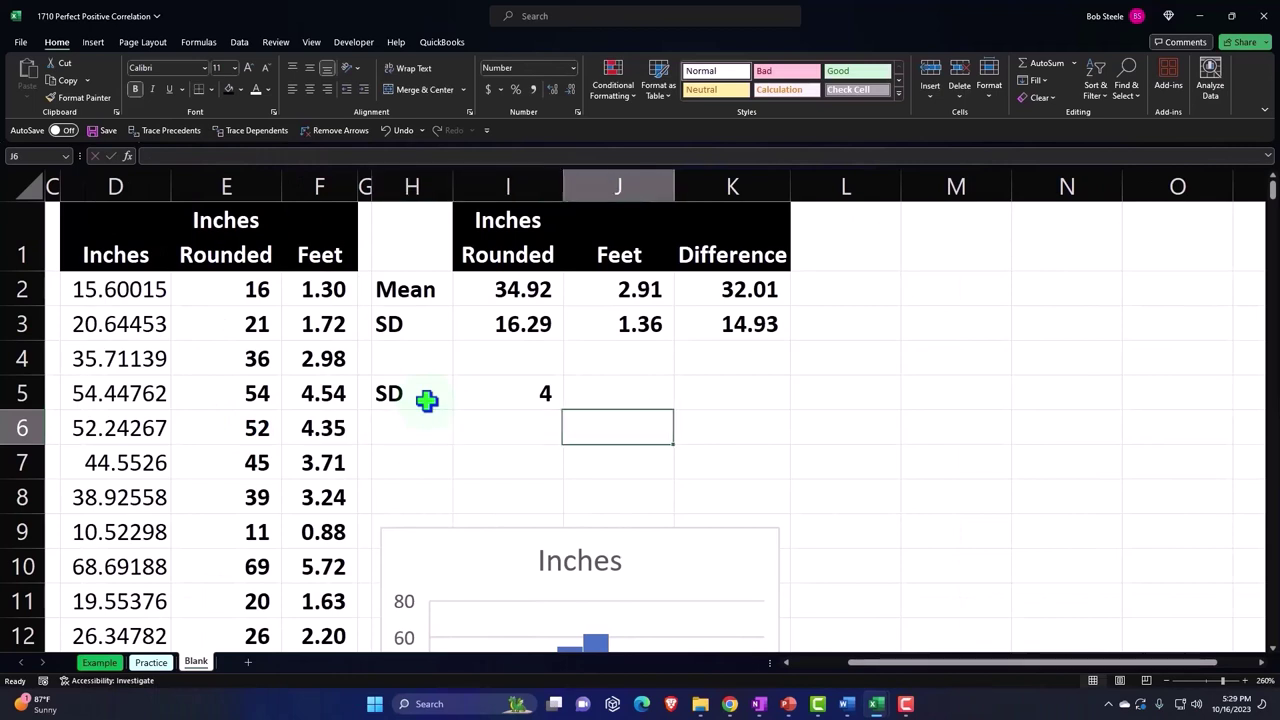
- Type the headers X Inches, P(x) and Z into M1:O1
key("Up")
key("Up")
key("Up")
key("Up")
key("Up")
key("Left")
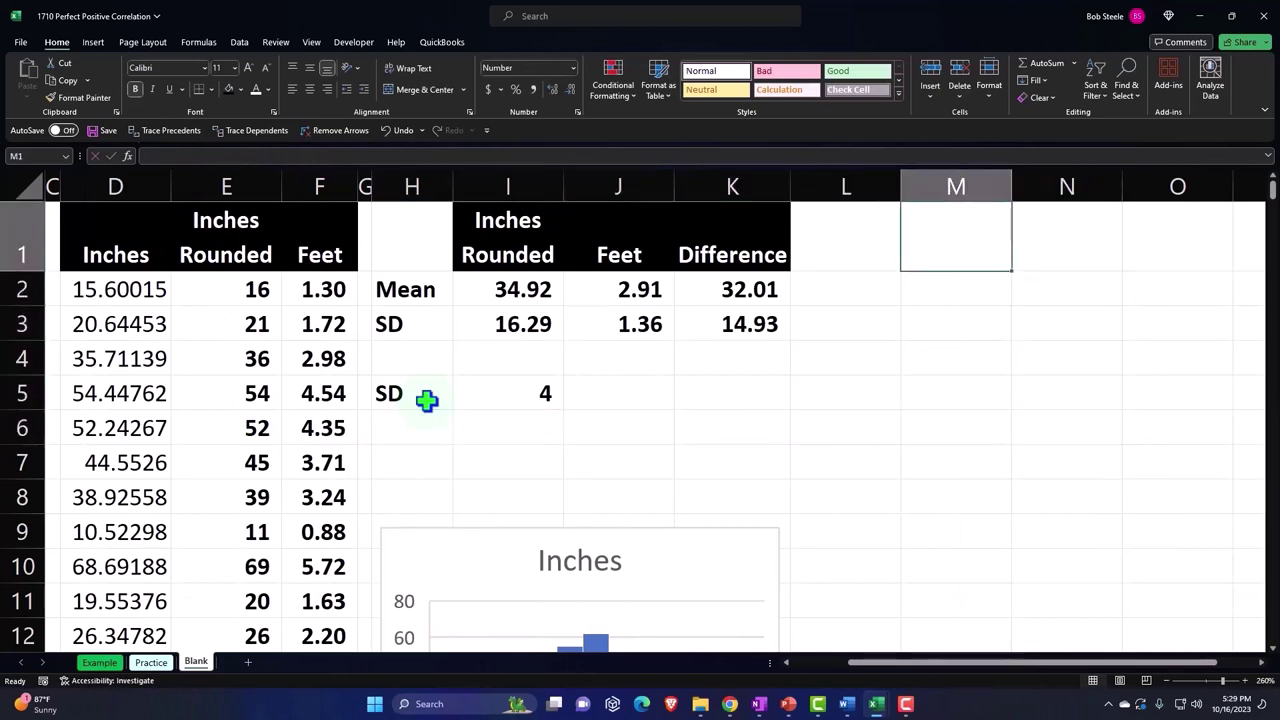
type("X Inches")
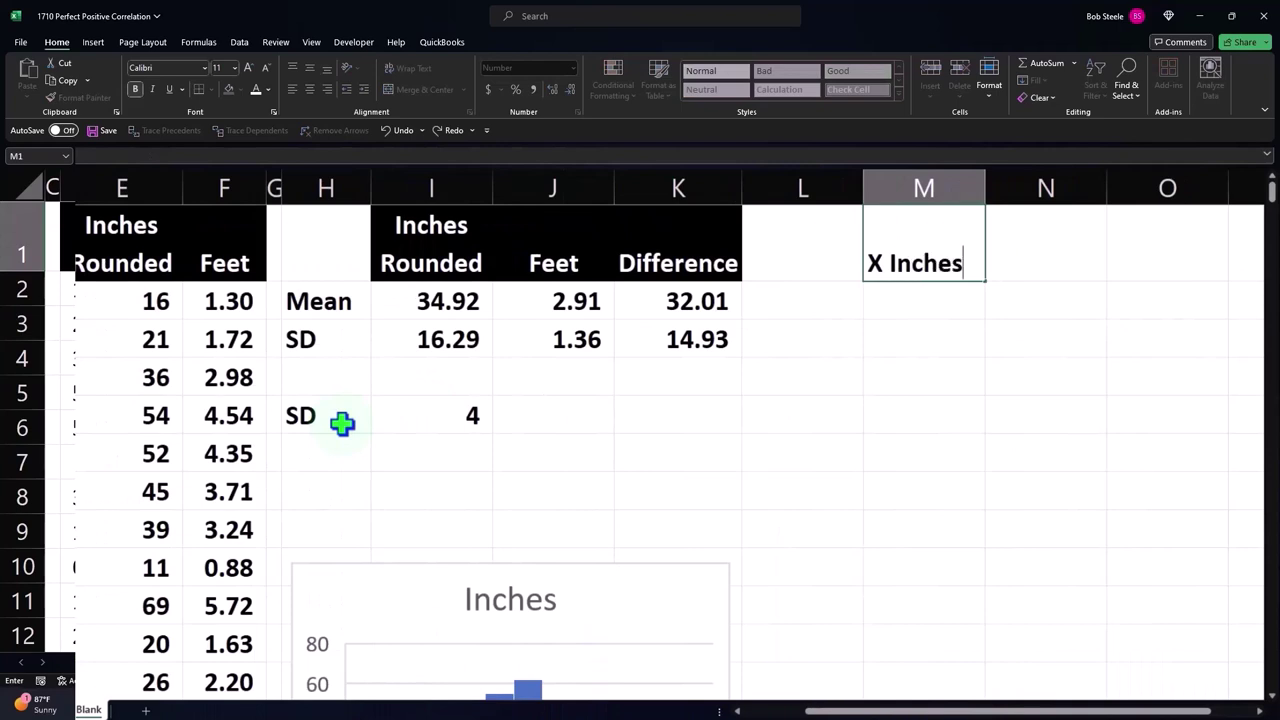
key("Tab")
type("P")
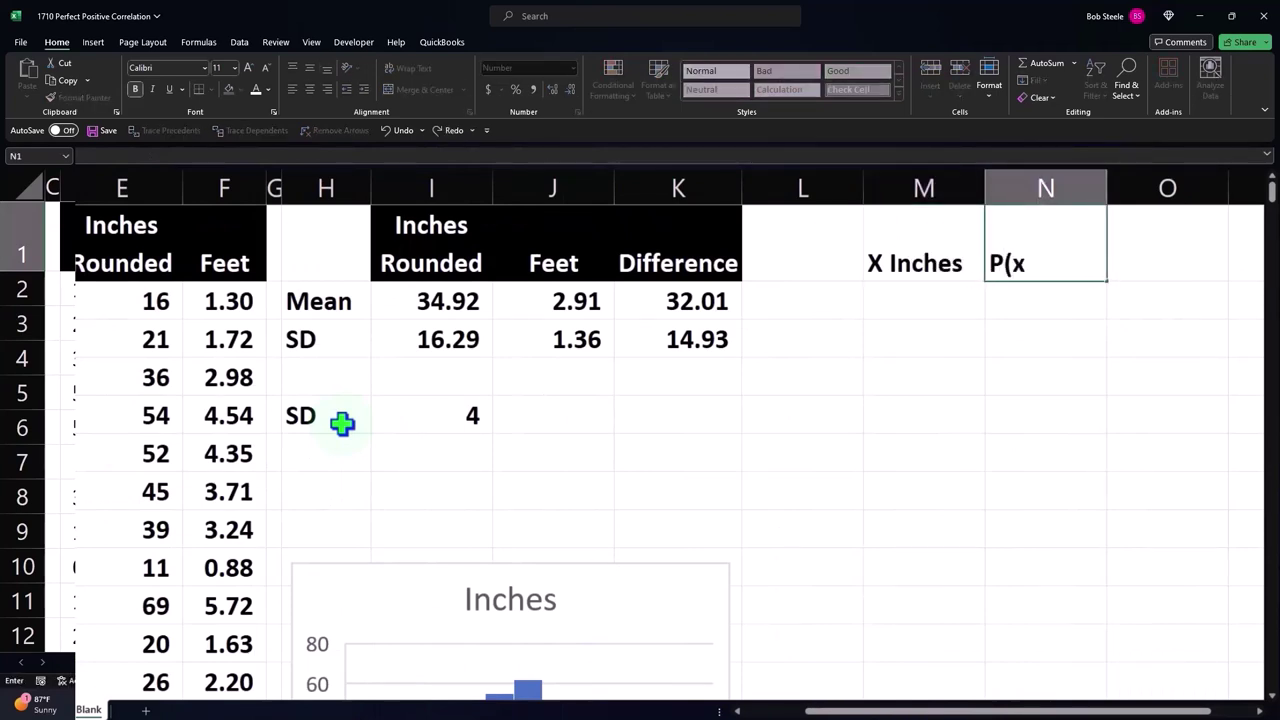
key("Tab")
type("Z")
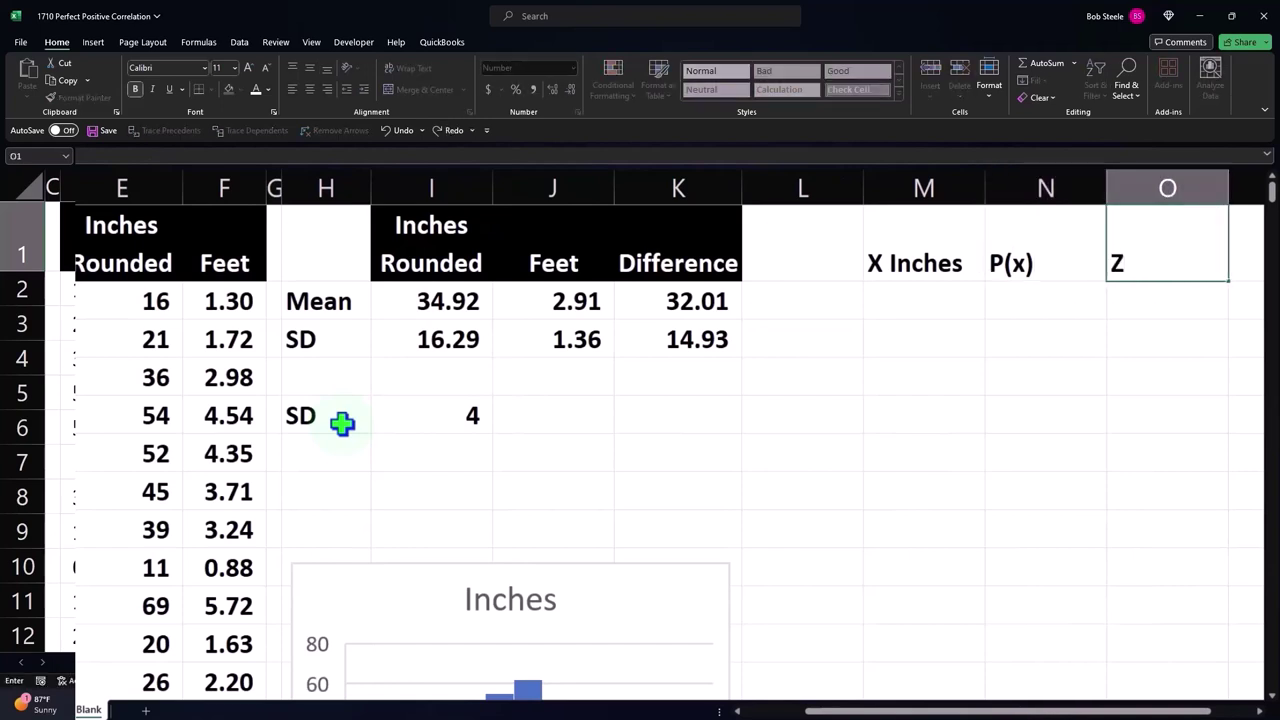
key("Tab")
key("Tab")
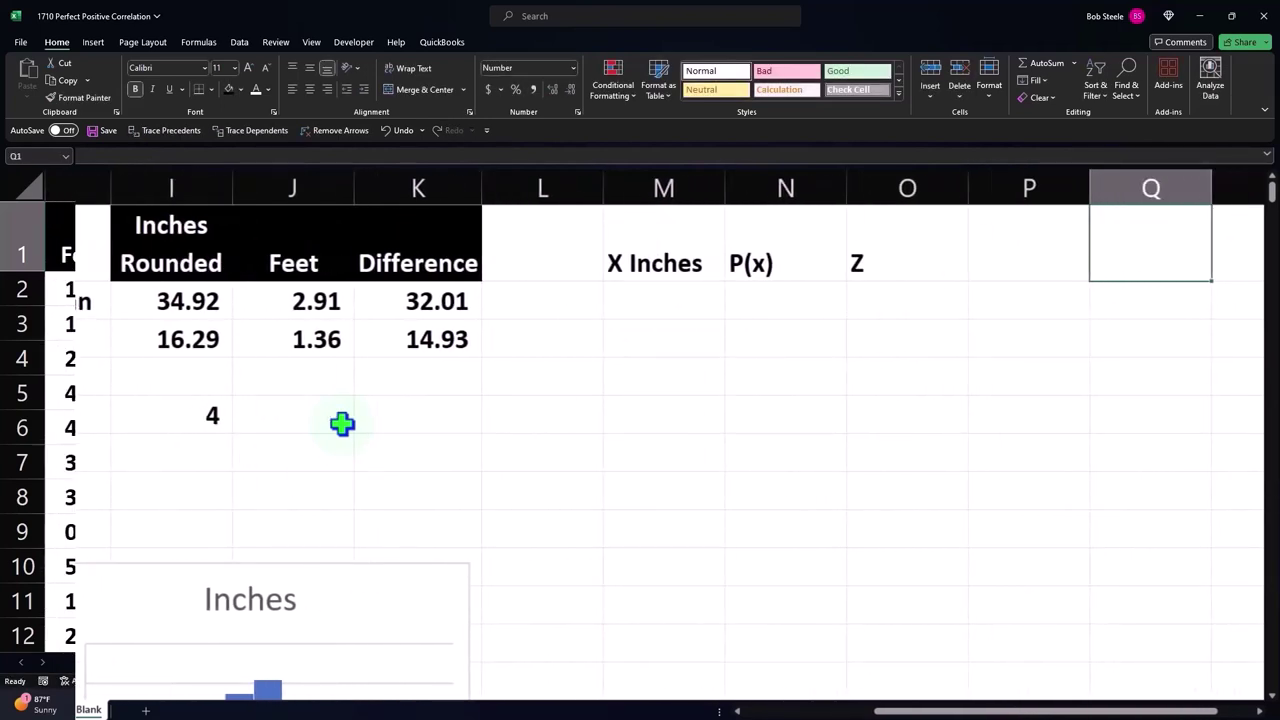
- Add X Feet, P(X) and Z Feet in Q1:S1, and rename O1 to 'Z Inches'
type("X Feet")
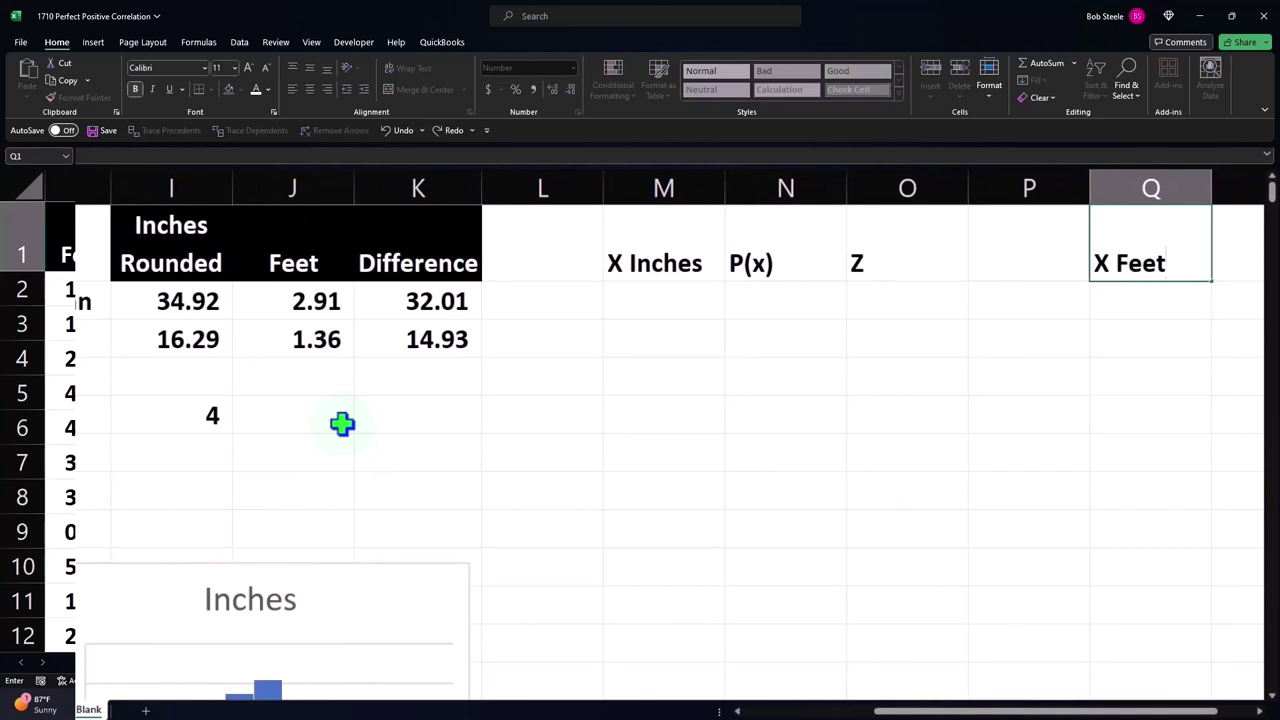
key("Tab")
type("P")
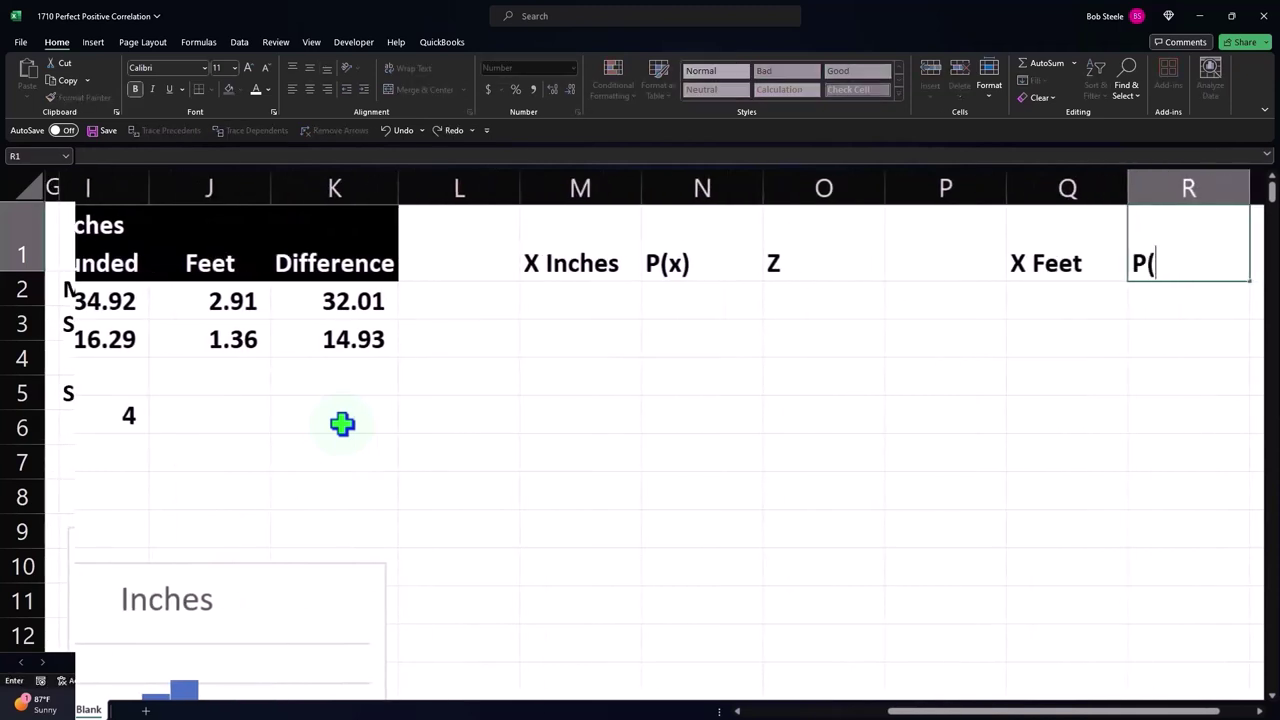
type("(X)")
key("Tab")
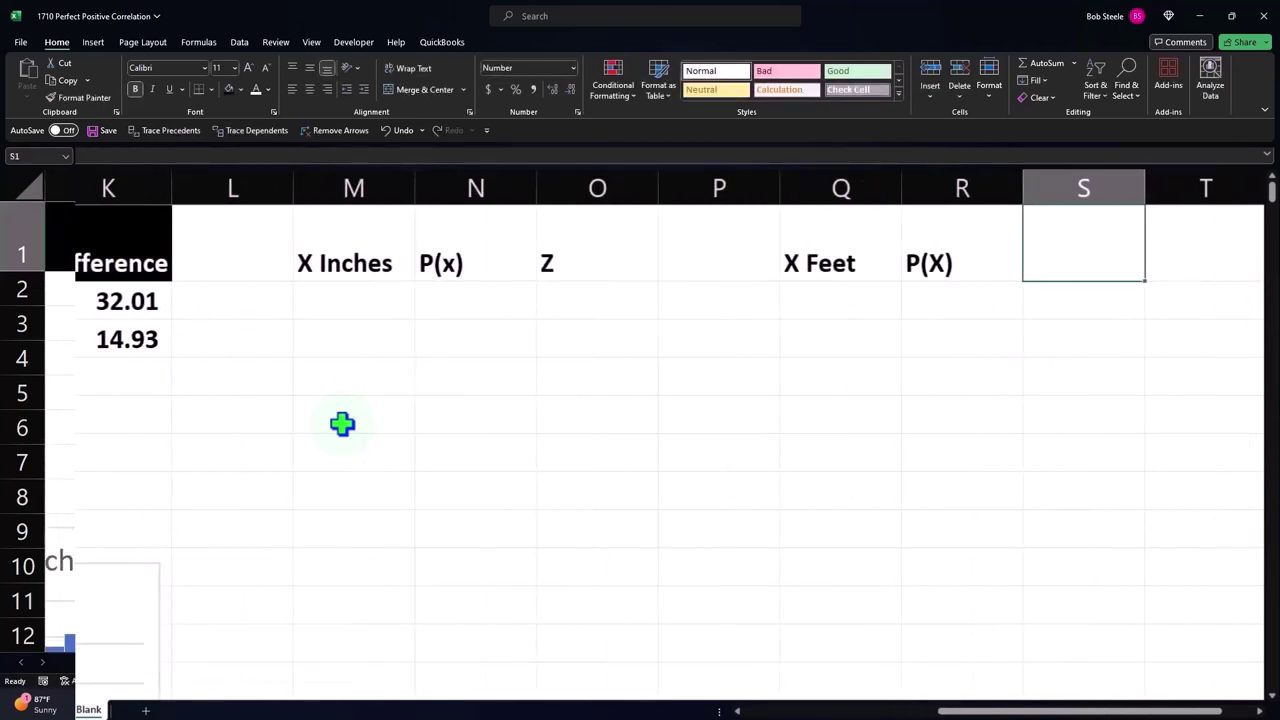
type("X")
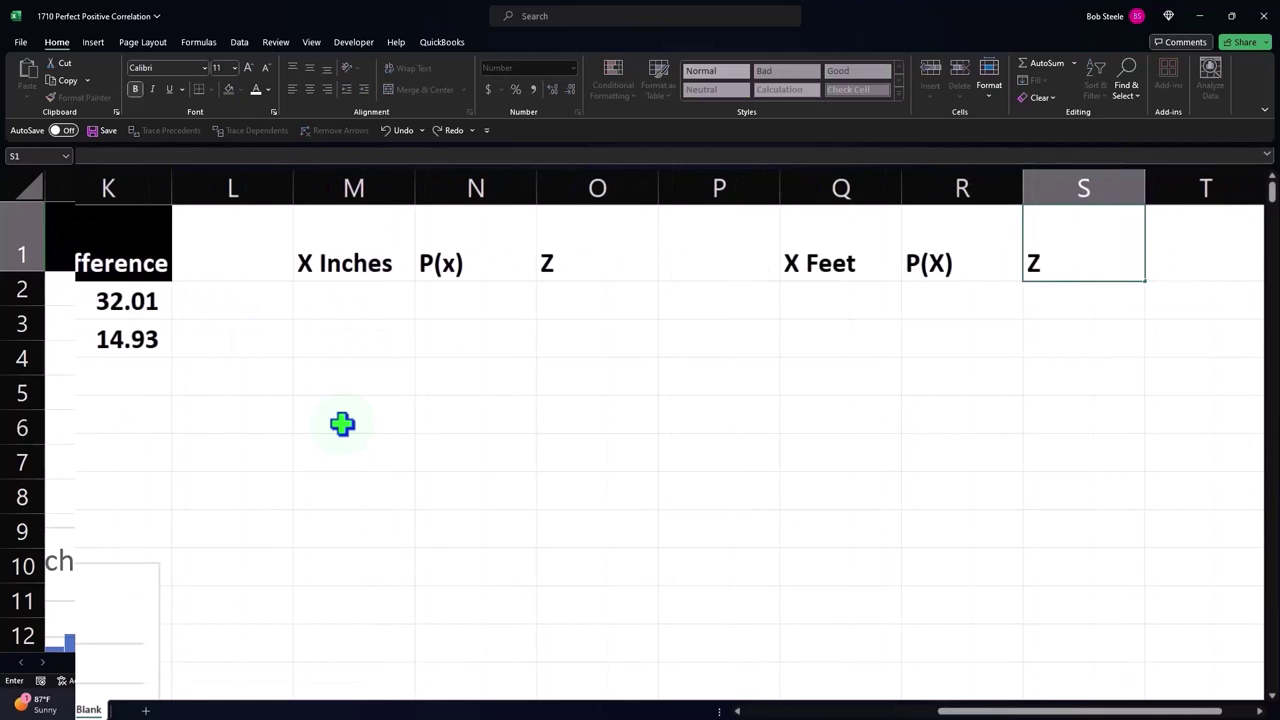
double_click(591, 268)
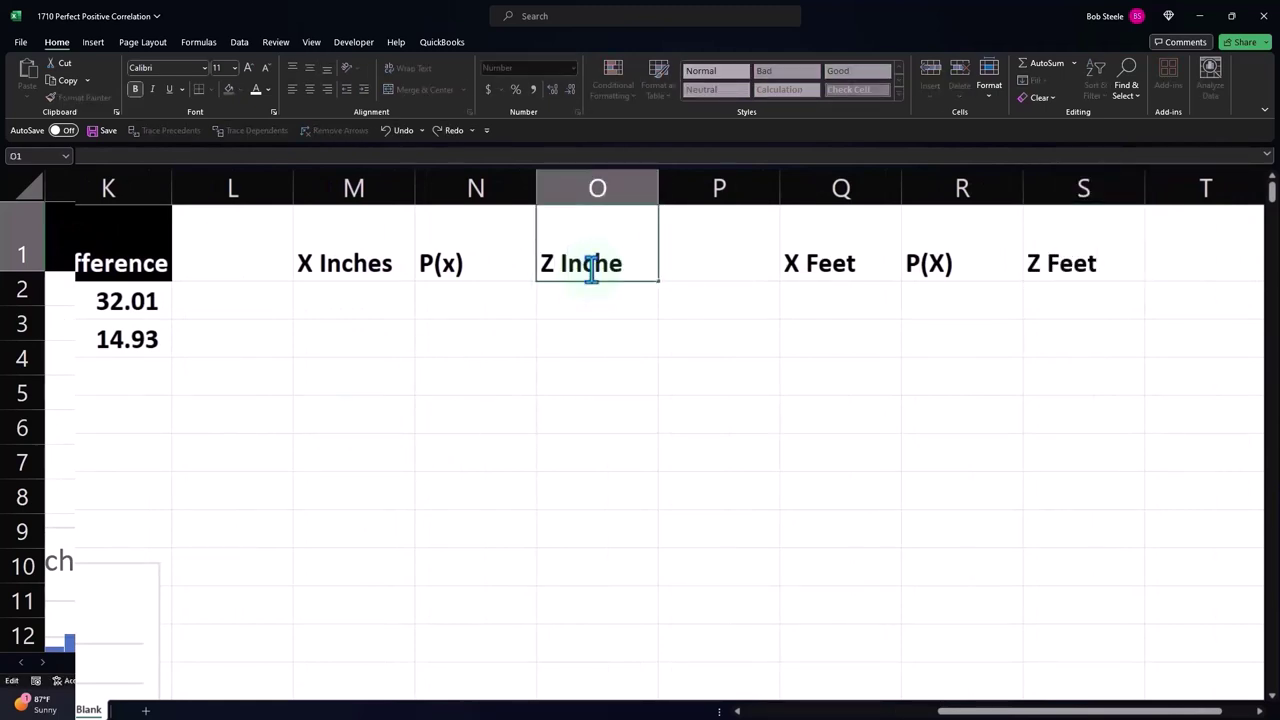
key("Return")
key("Left")
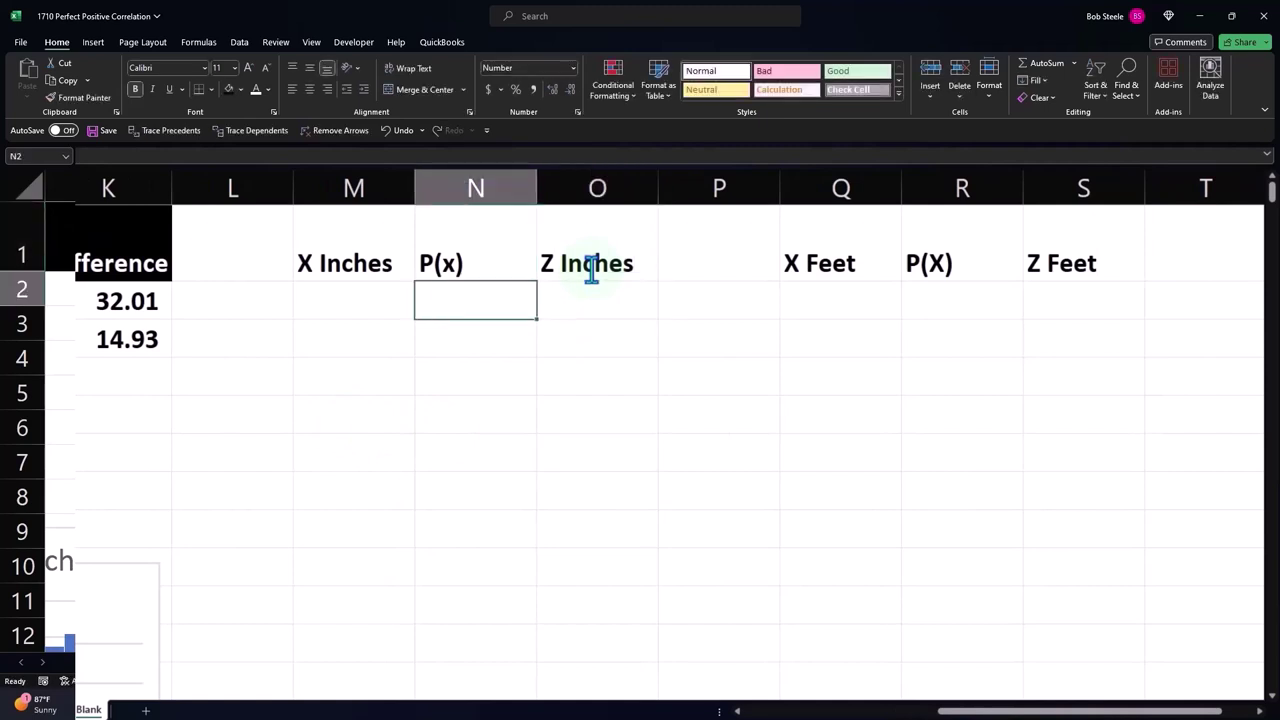
key("Left")
key("Left")
key("Left")
key("Left")
key("Left")
key("Left")
- Label H6 'Upper X' and H7 'Lower X', then widen column H to fit
key("Right")
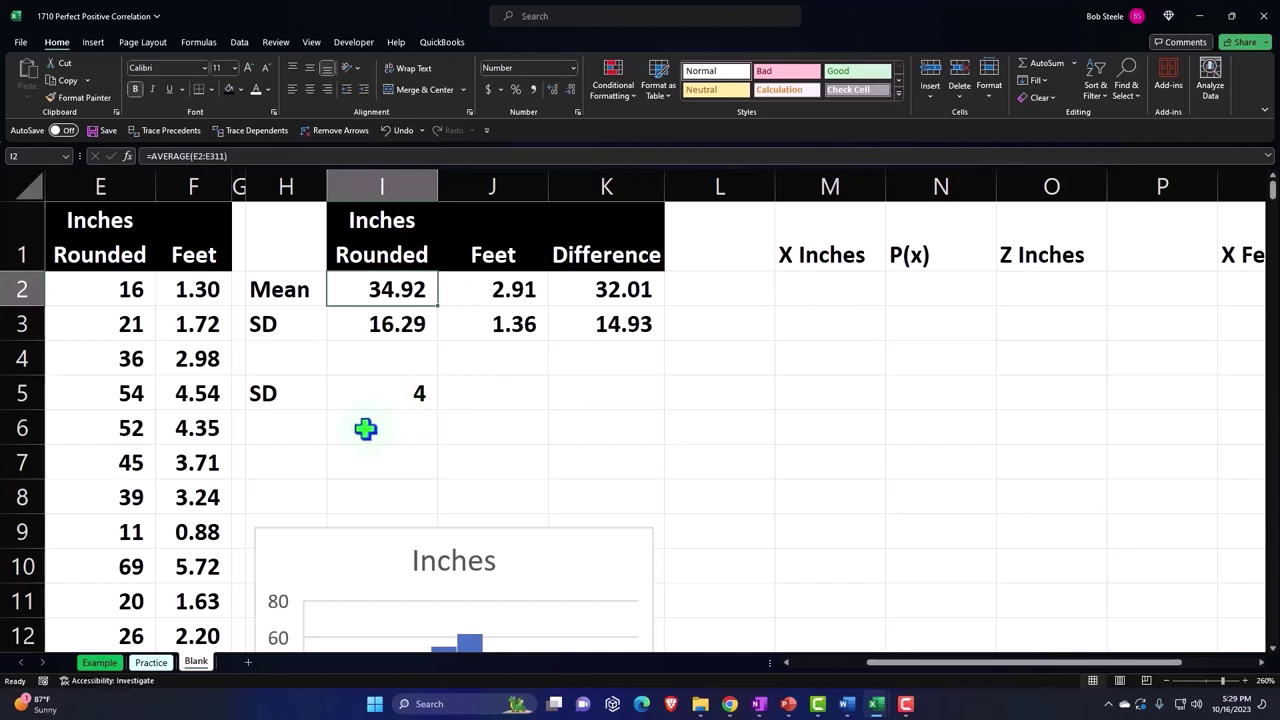
left_click(299, 428)
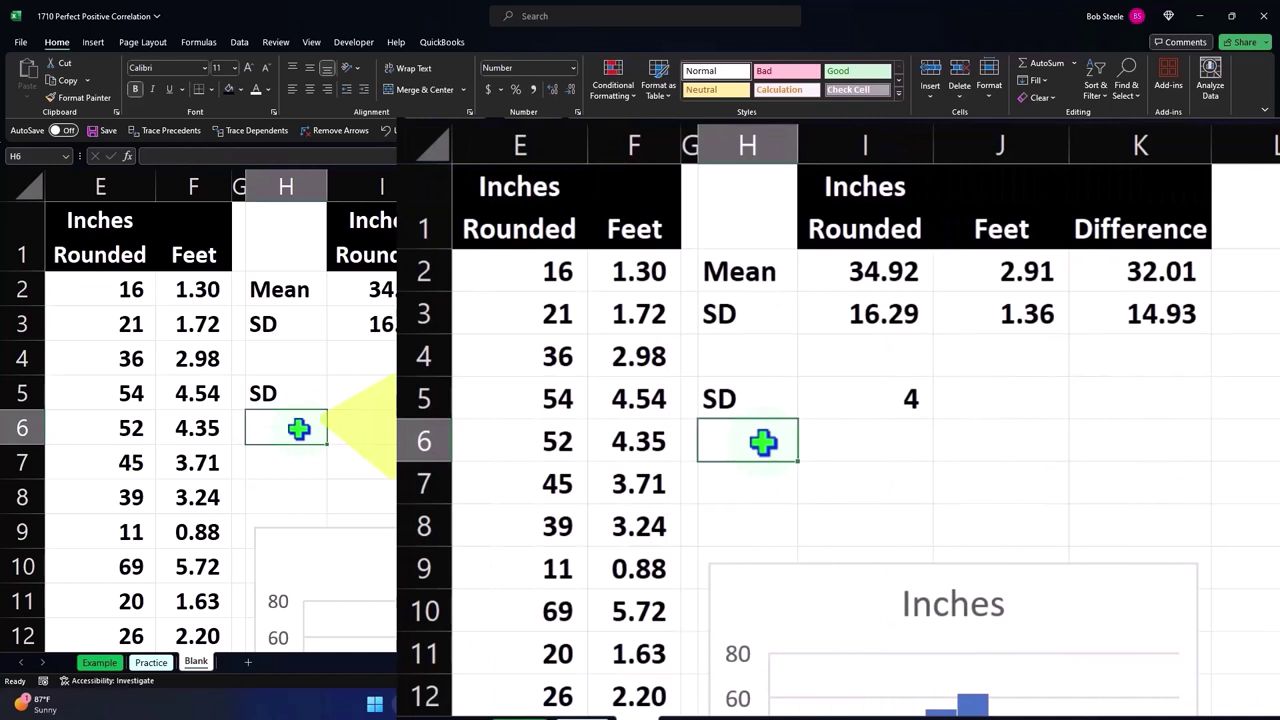
type("Upper X")
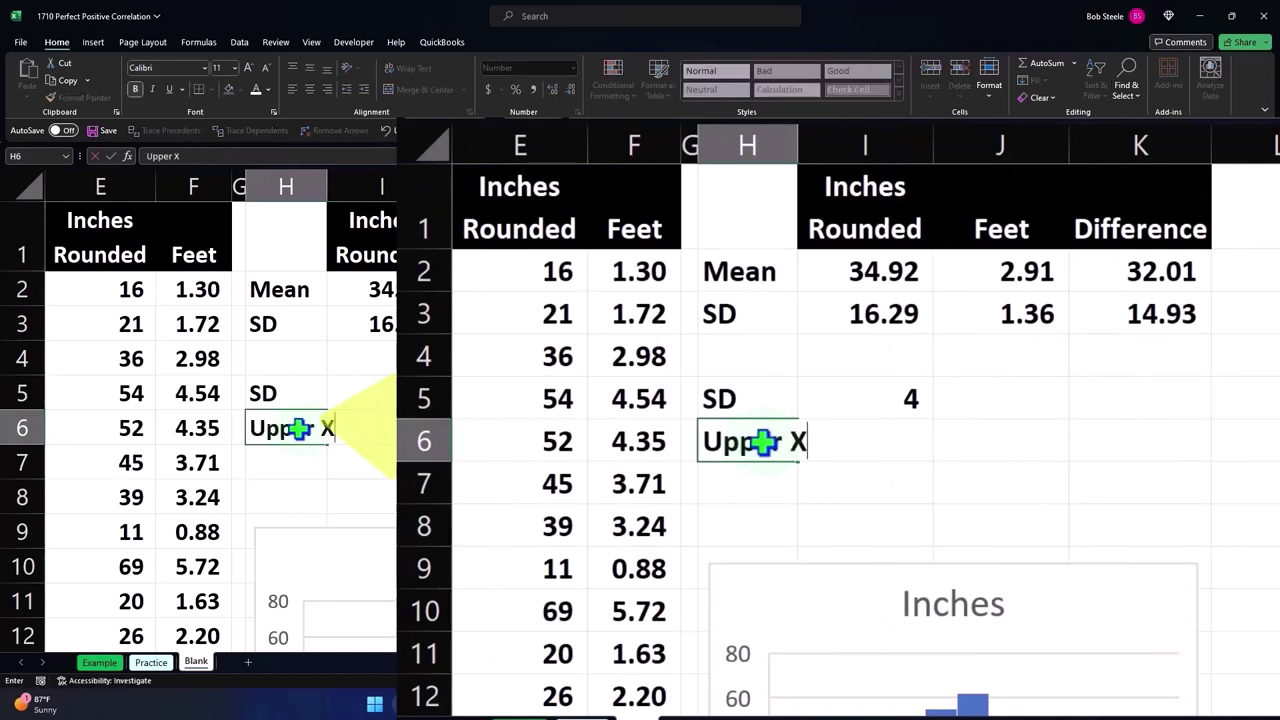
key("Return")
type("Lower")
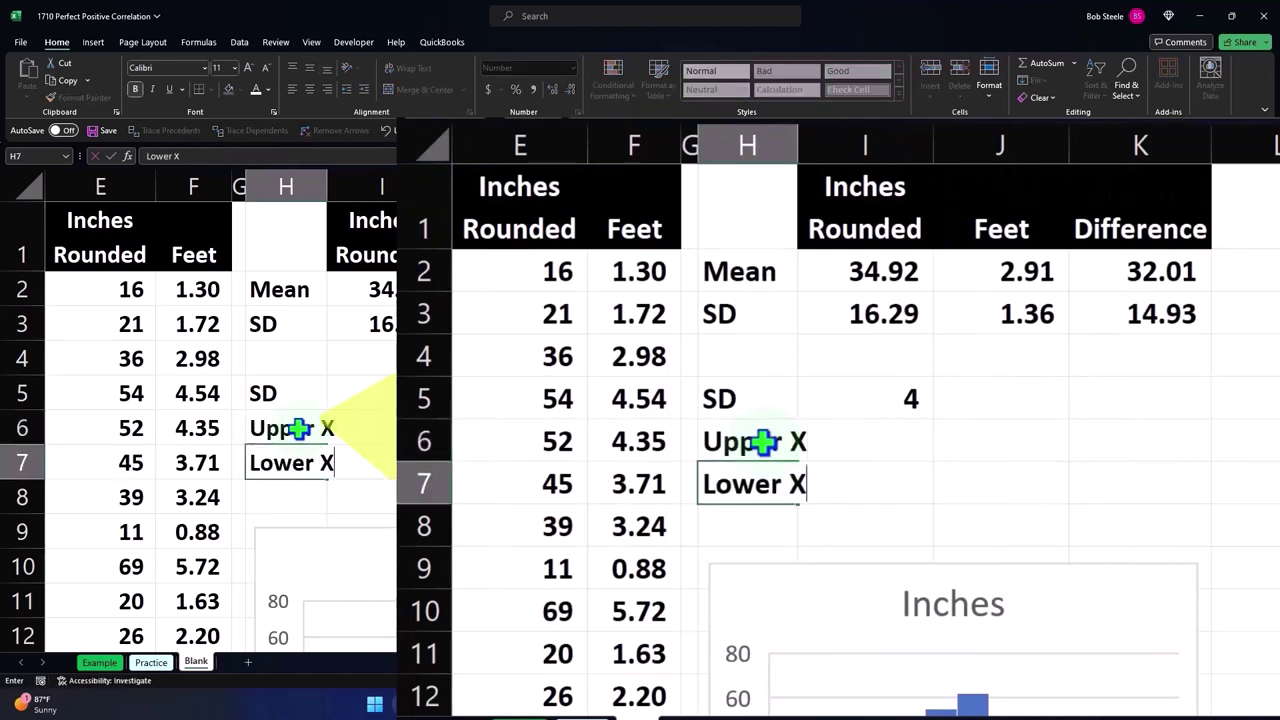
type(" X")
key("Return")
left_click_drag(800, 146, 840, 146)
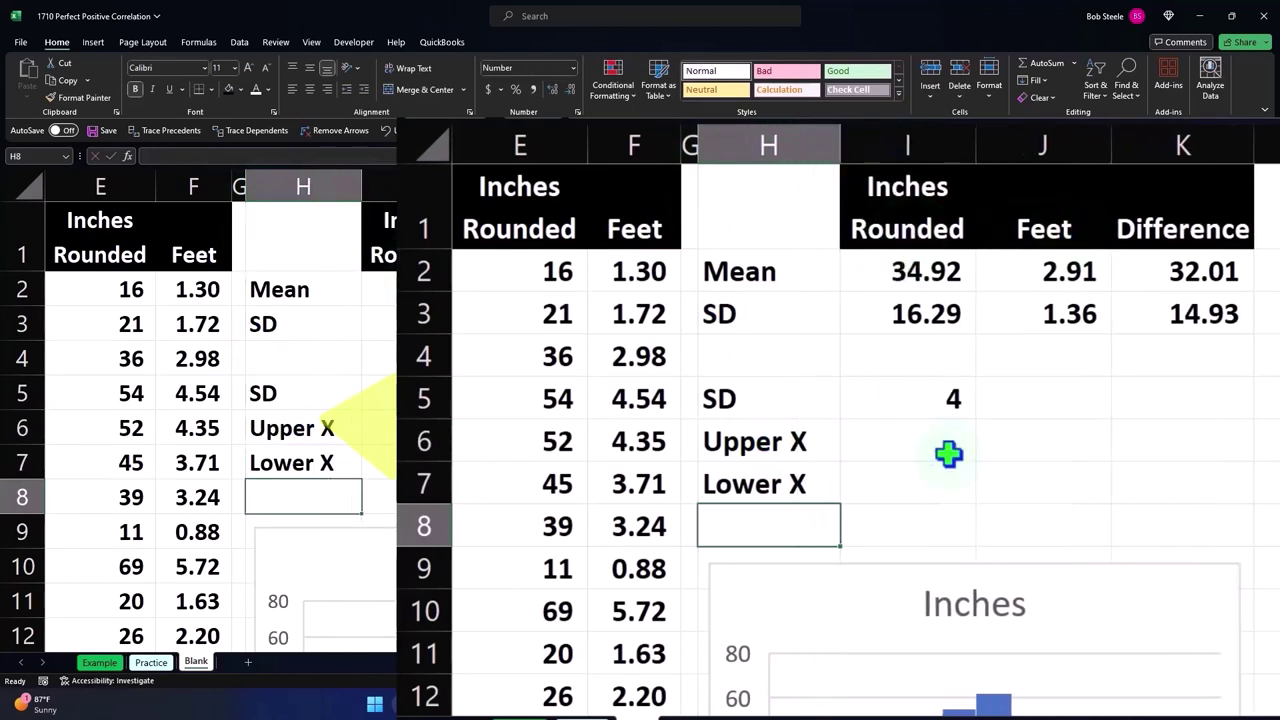
- Enter =I2*I3*I5 in I6 as the Upper X value, giving 2,275
left_click(905, 441)
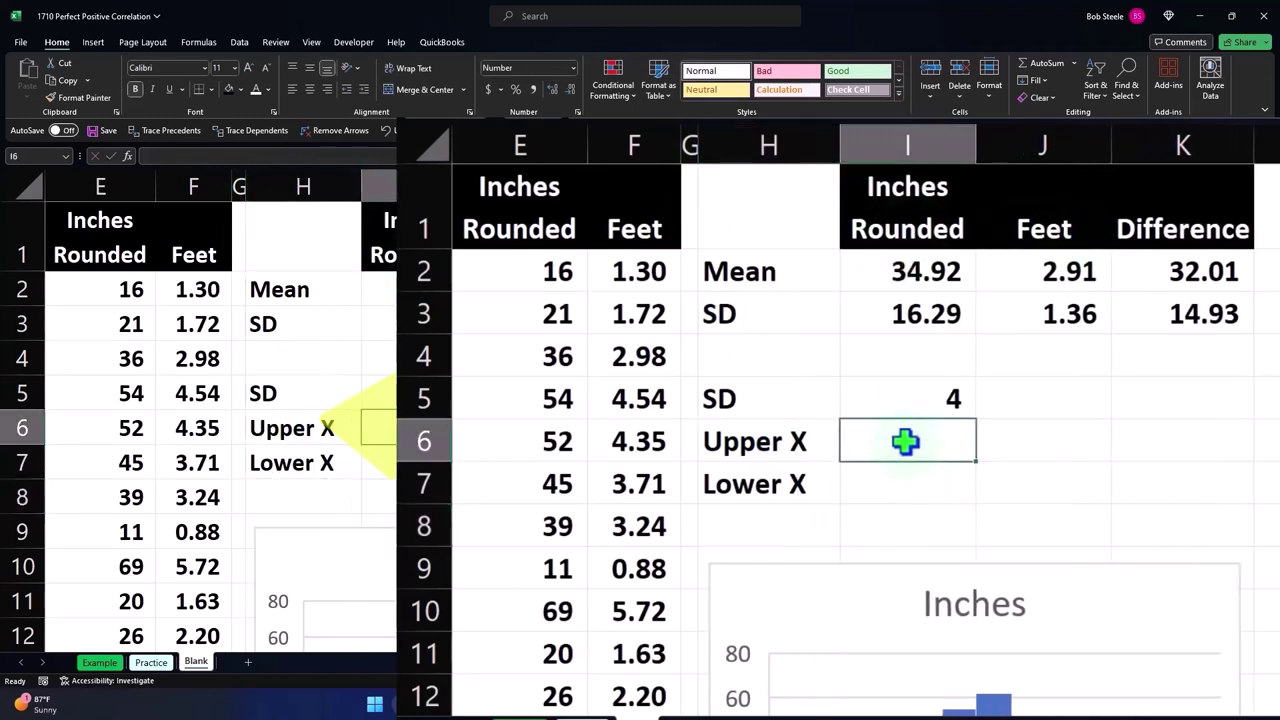
type("=")
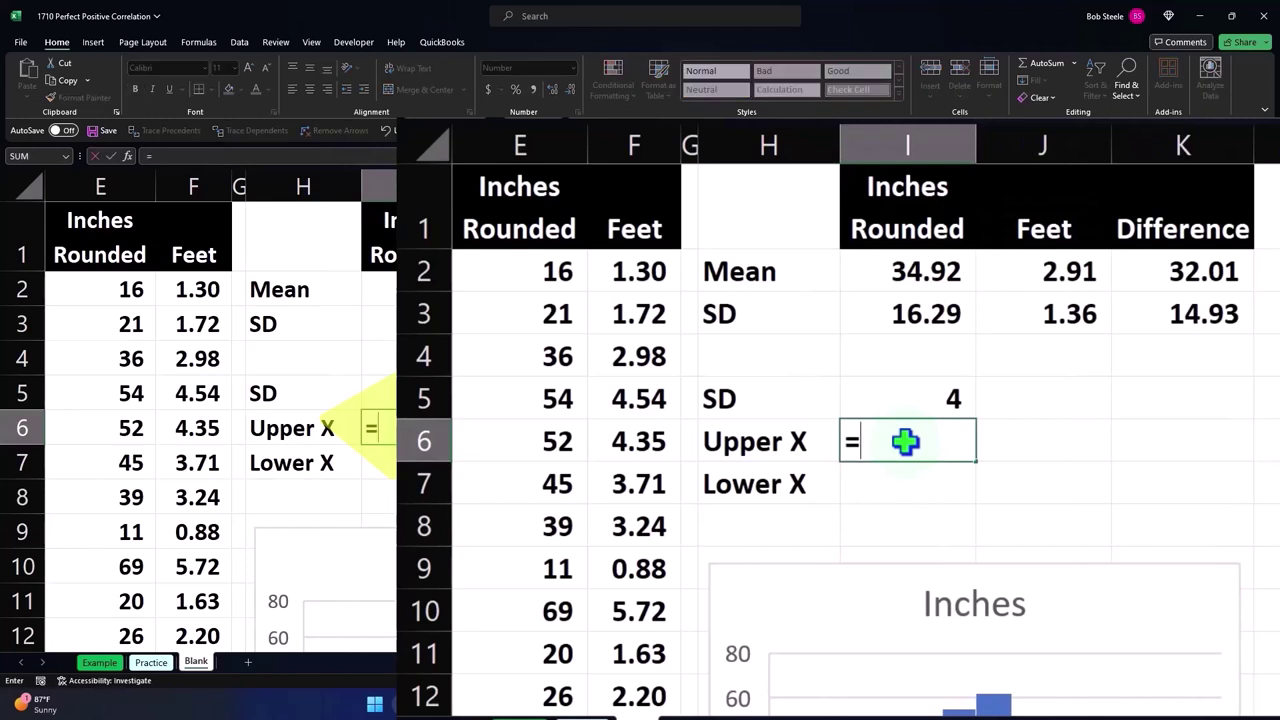
key("Up")
key("Up")
key("Up")
key("Up")
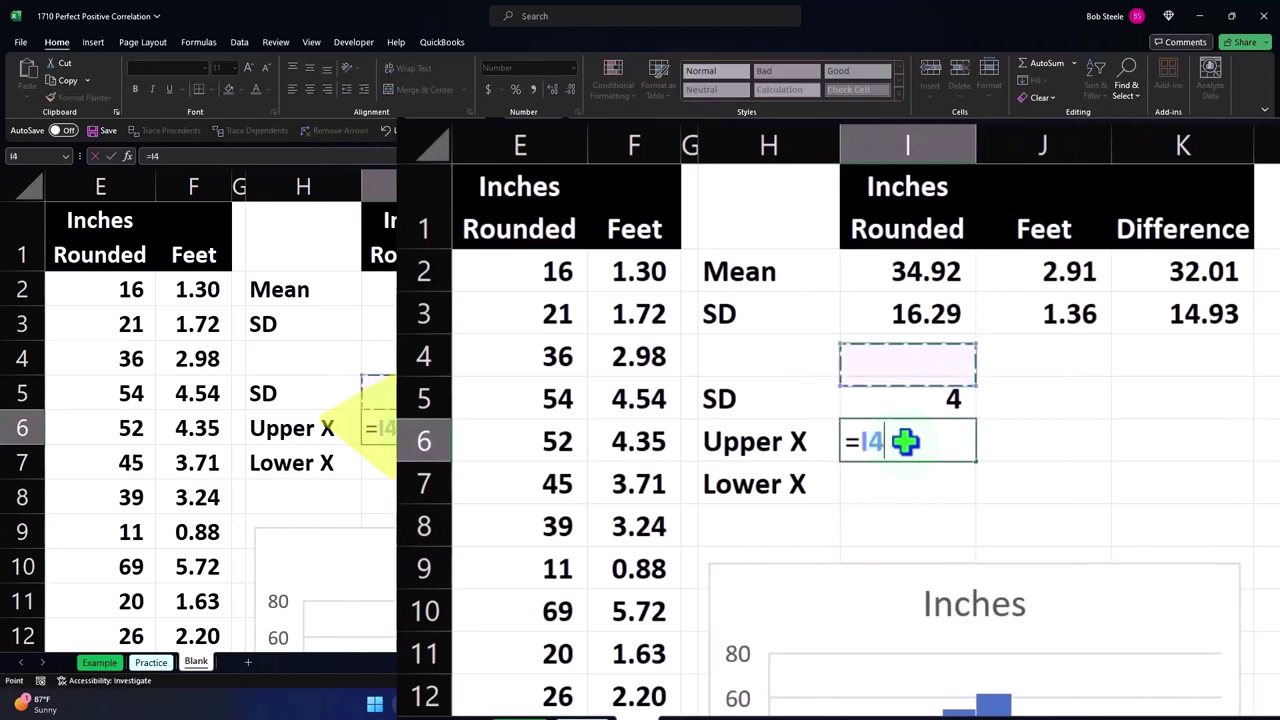
type("*")
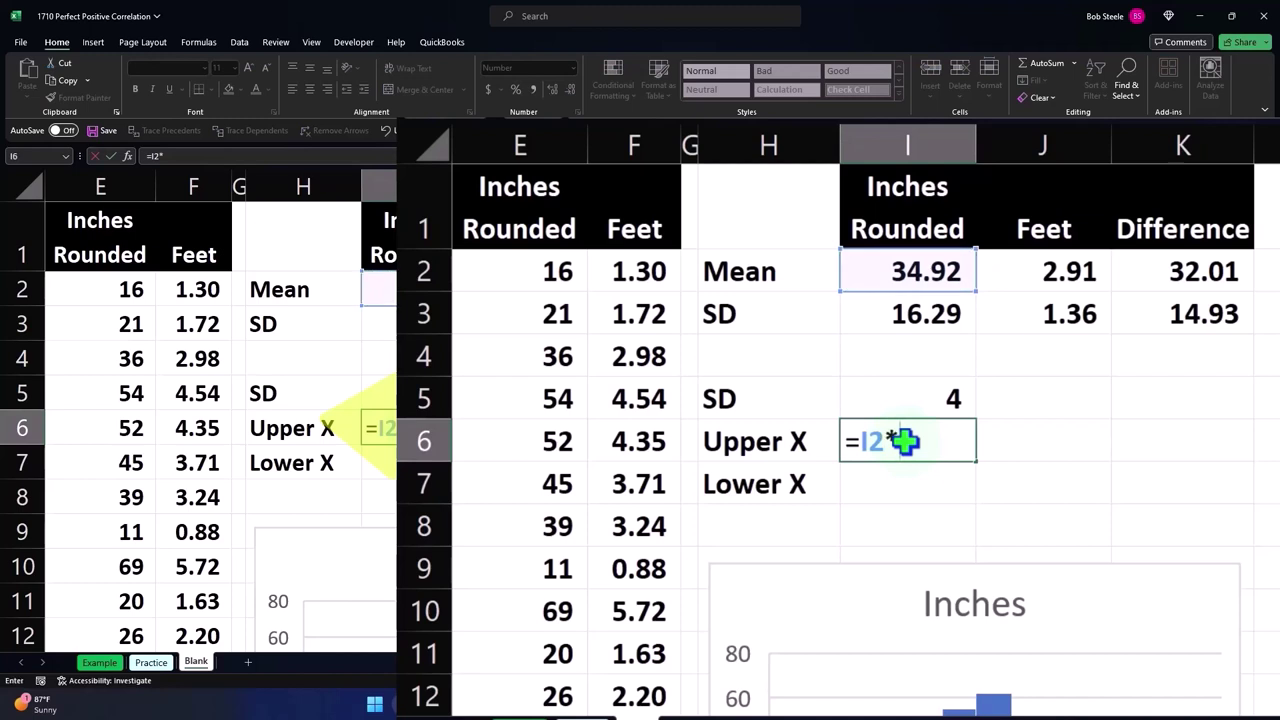
key("Up")
key("Up")
key("Up")
type("*")
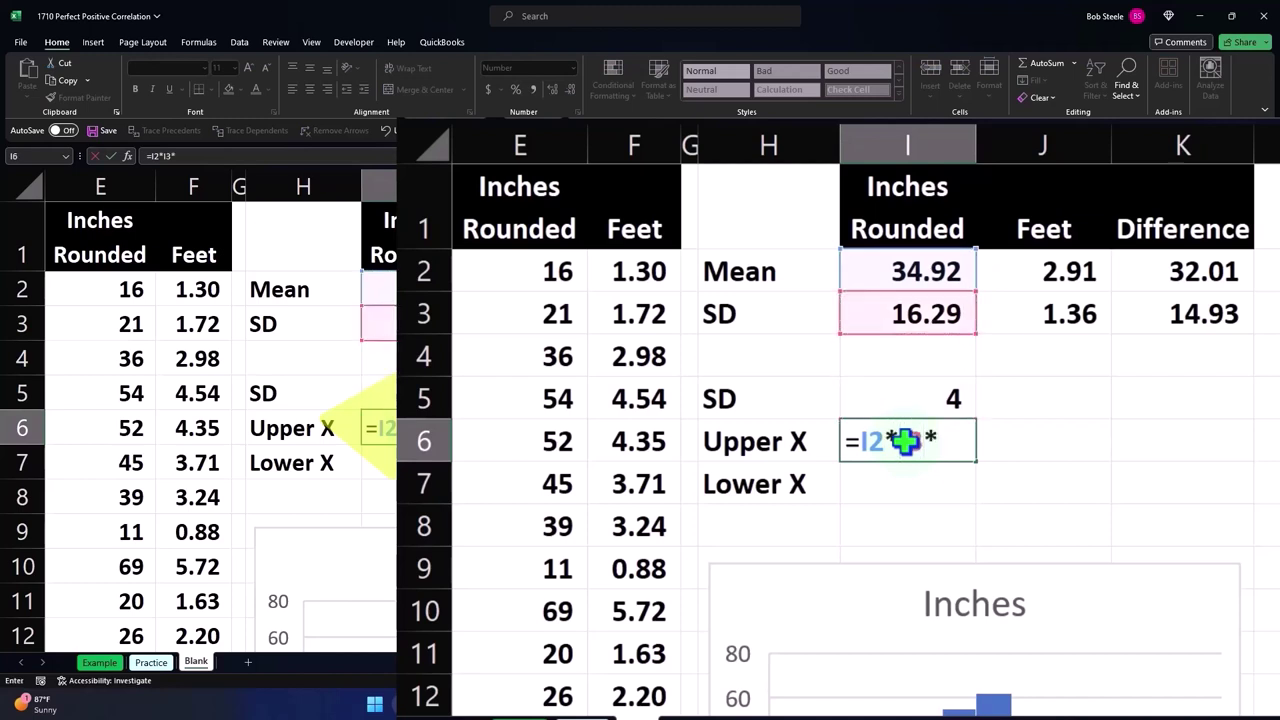
key("Up")
key("Return")
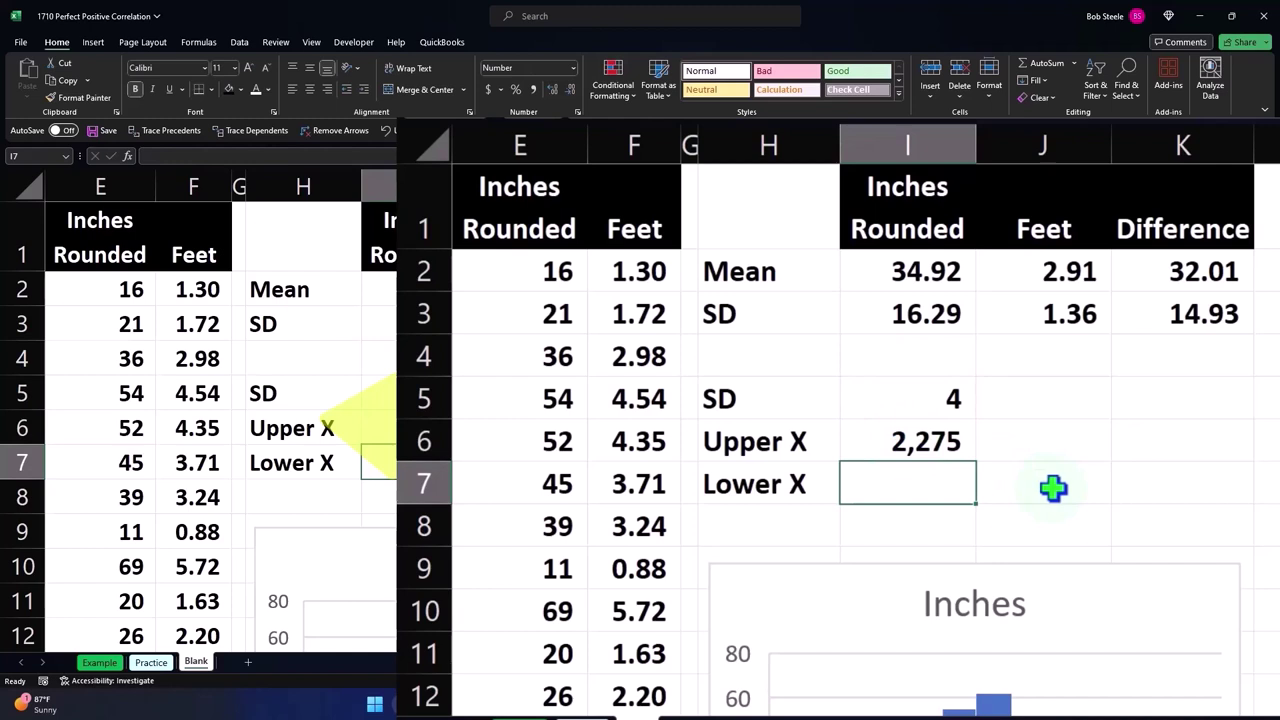
key("Up")
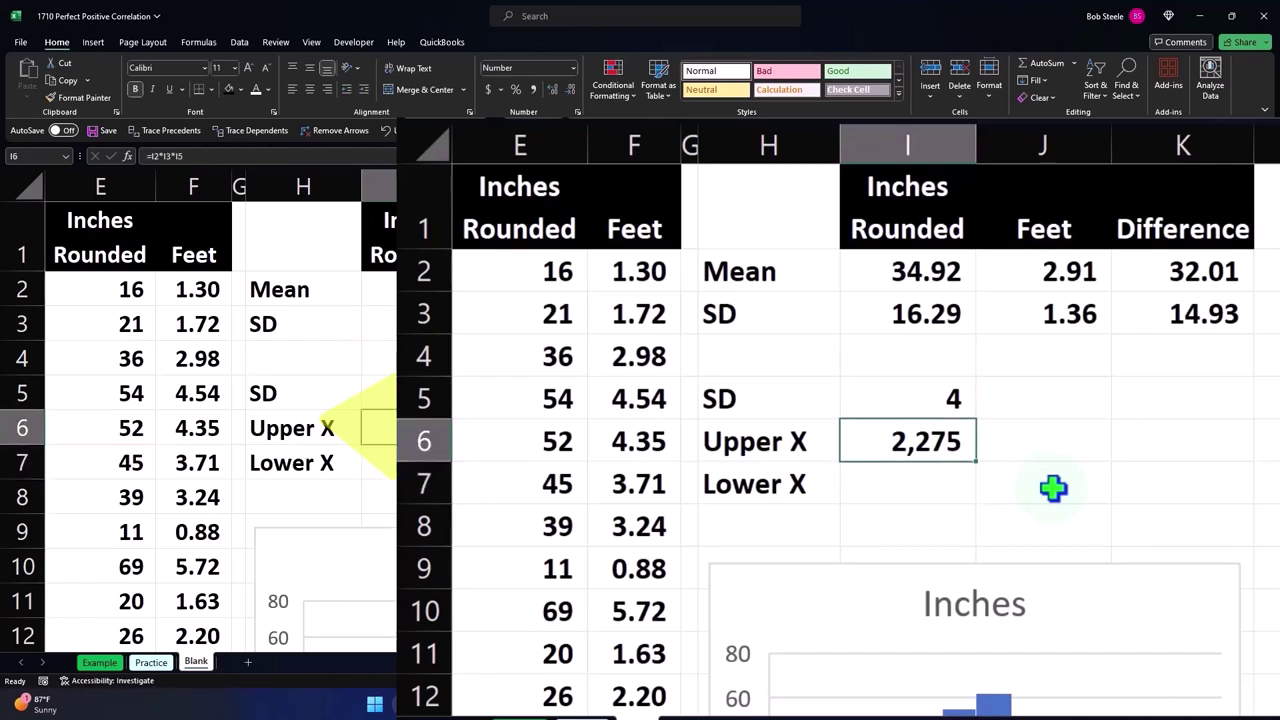
- Relabel H6 as 'Lower X' and H7 as 'Upper X'
left_click(752, 444)
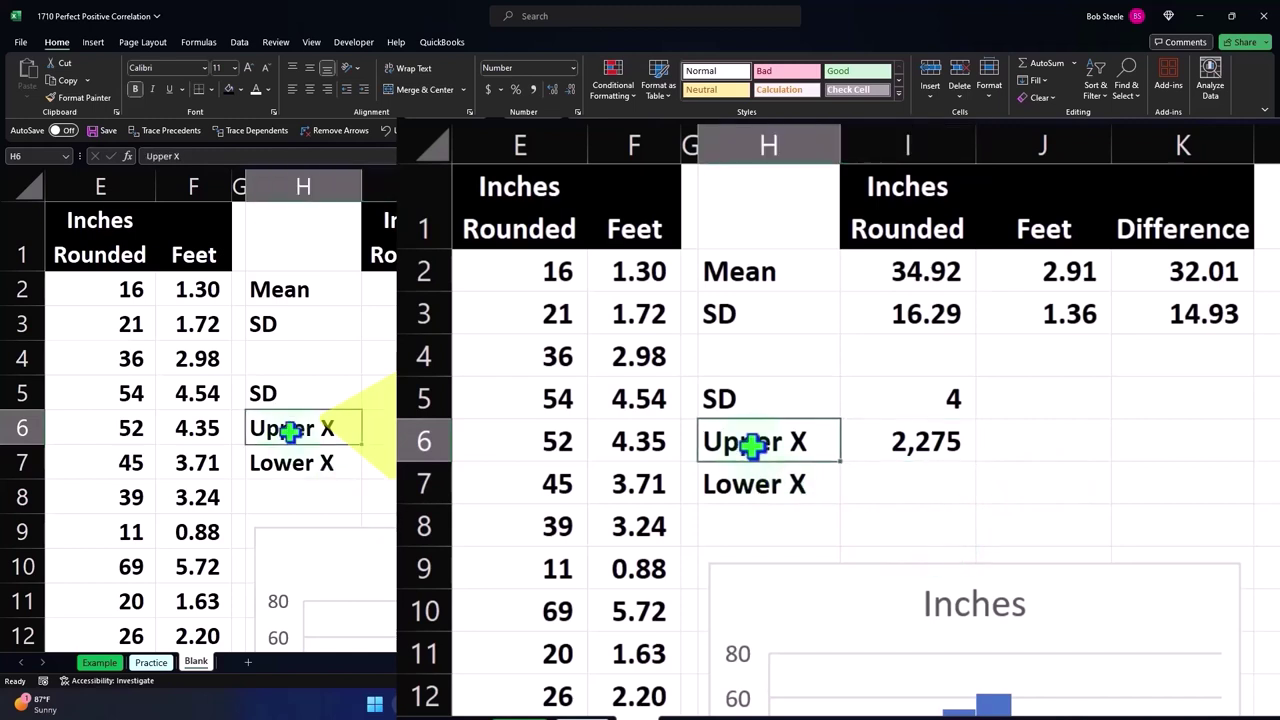
type("Lower")
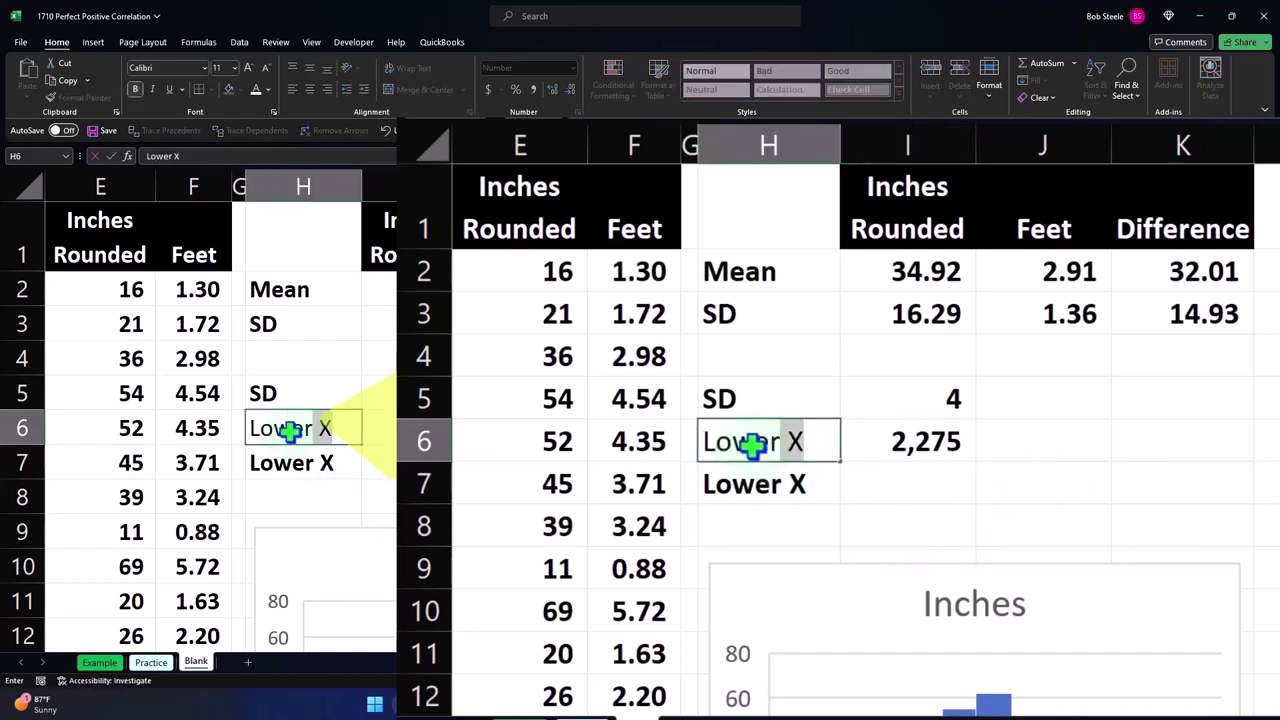
key("Return")
type("Upper X")
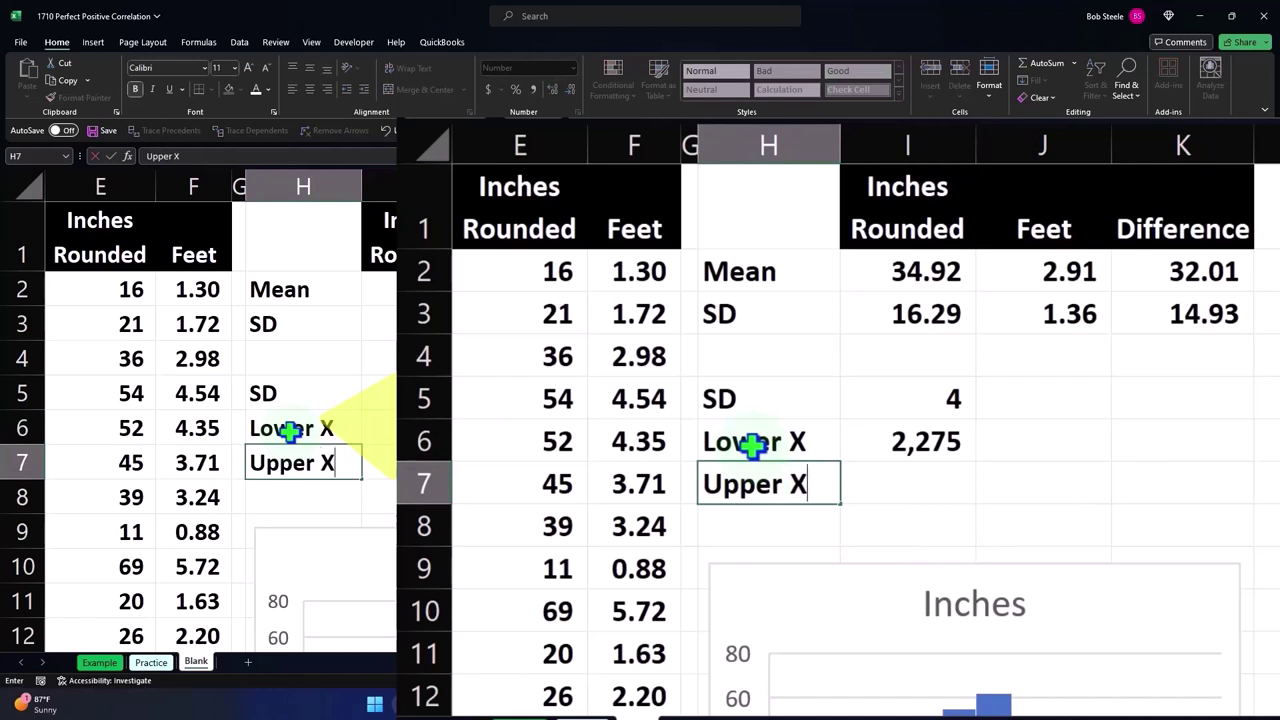
key("Tab")
- Retype the I6 formula as =I2-I3*I5 for the mean minus four SDs
key("Up")
type("=")
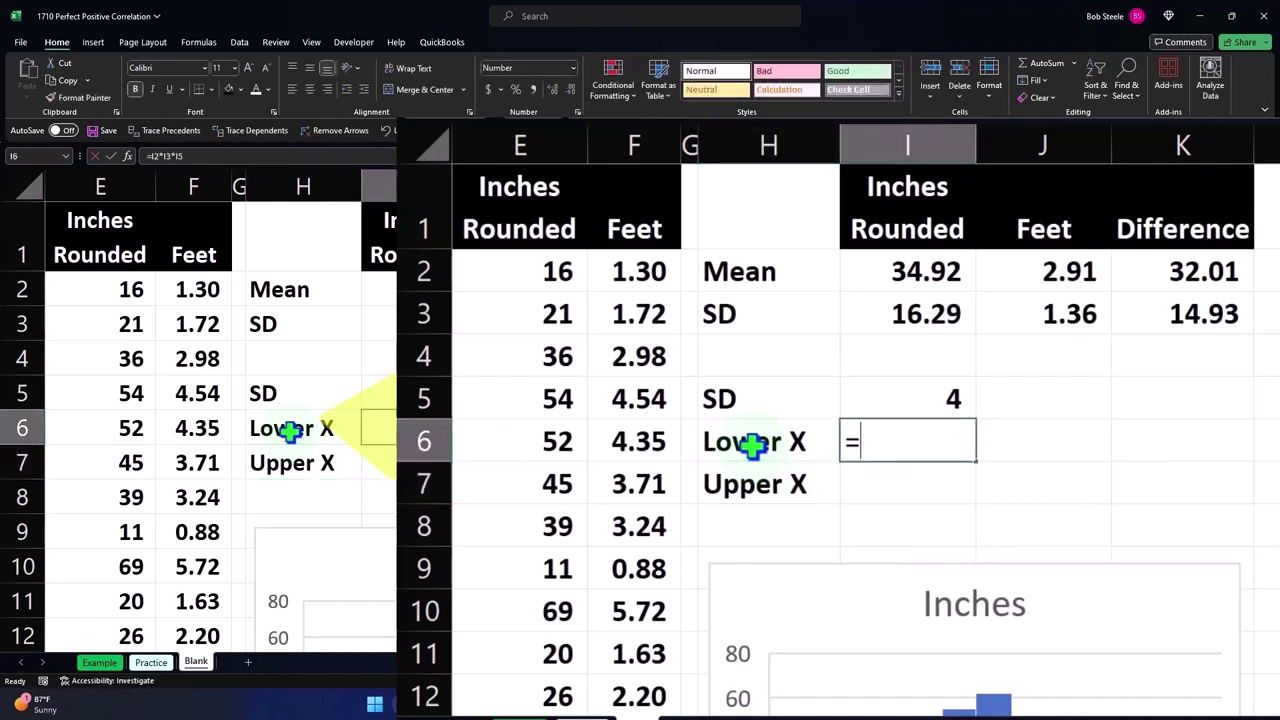
key("Up")
key("Up")
key("Up")
key("Up")
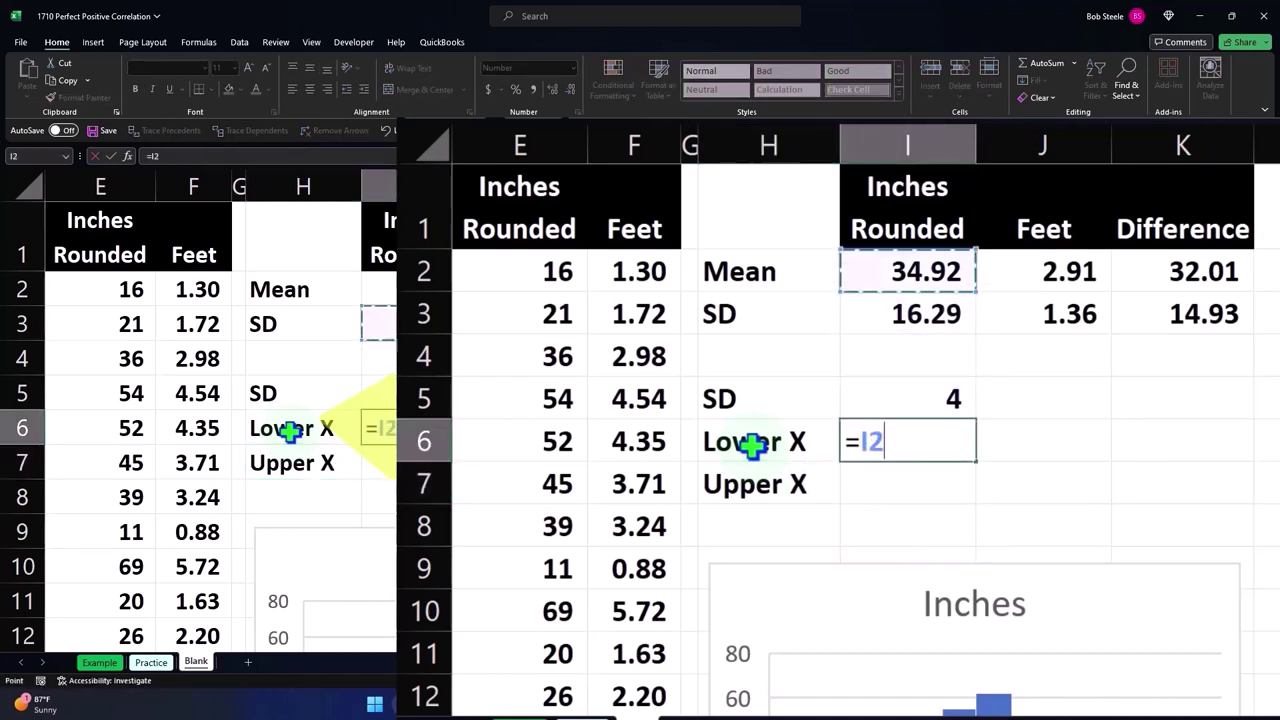
type("*")
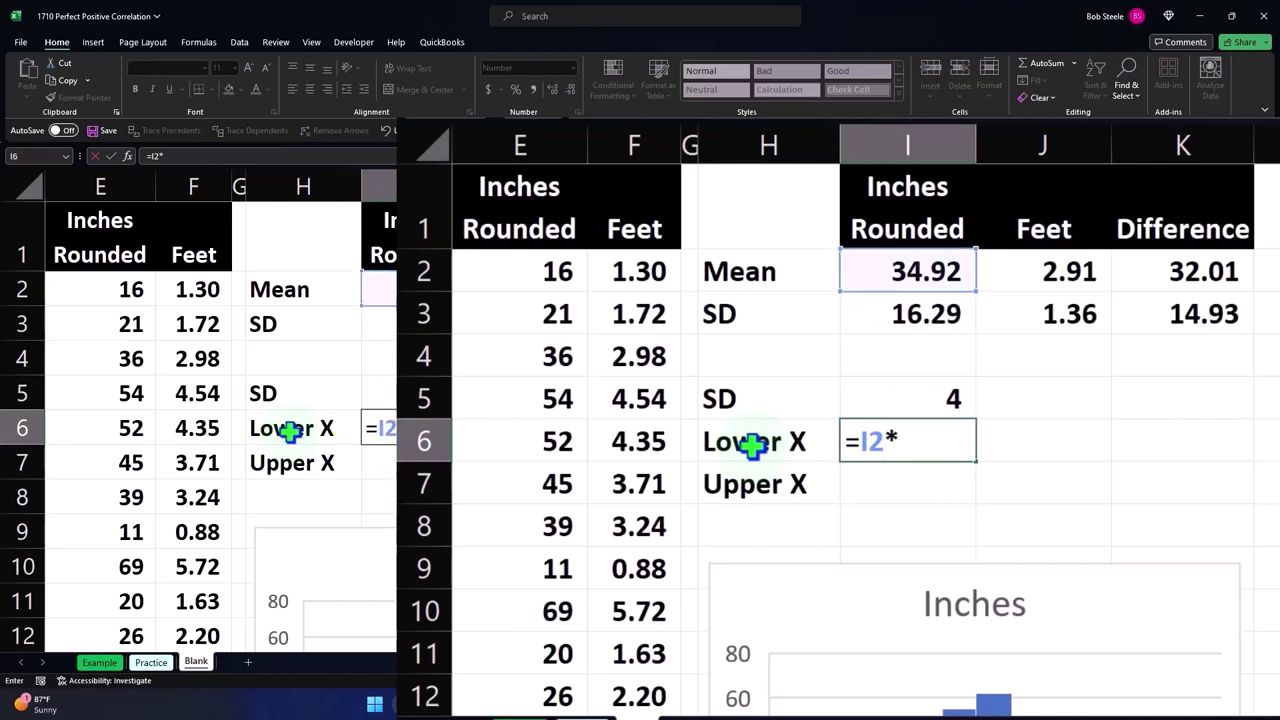
key("Up")
key("Up")
key("Up")
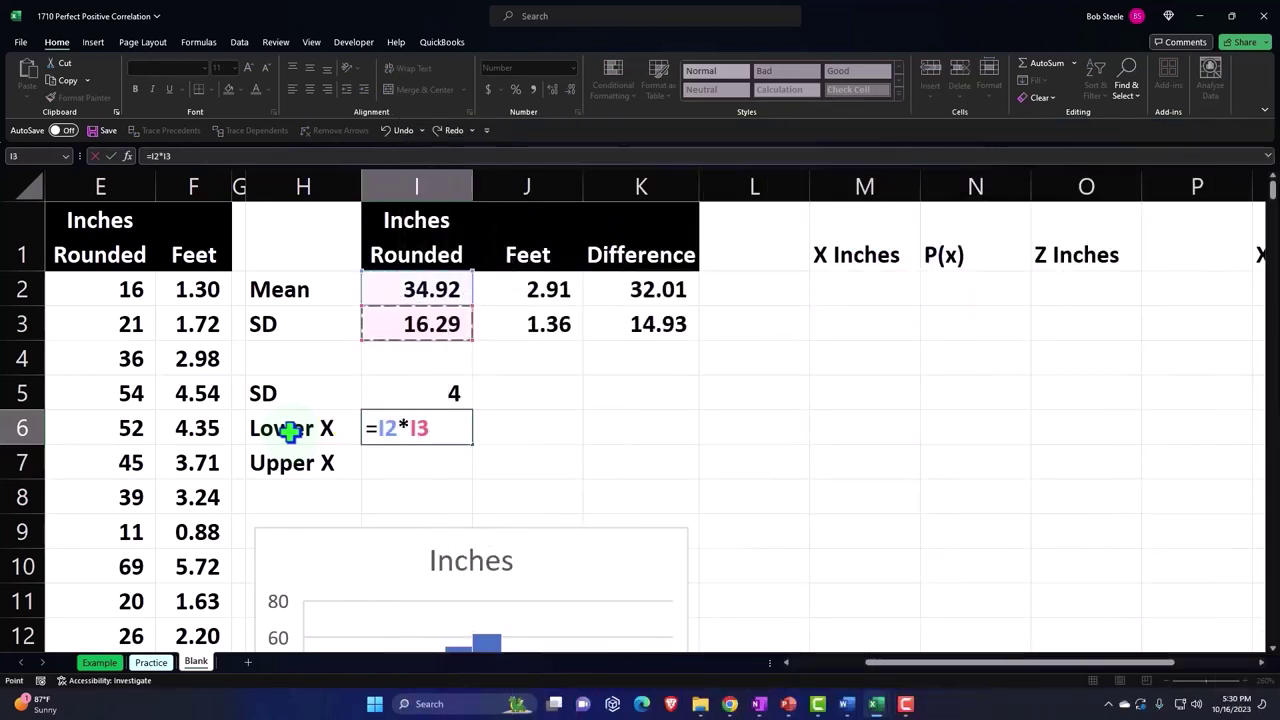
key("BackSpace")
key("BackSpace")
key("BackSpace")
type("-")
key("Up")
key("Up")
key("Up")
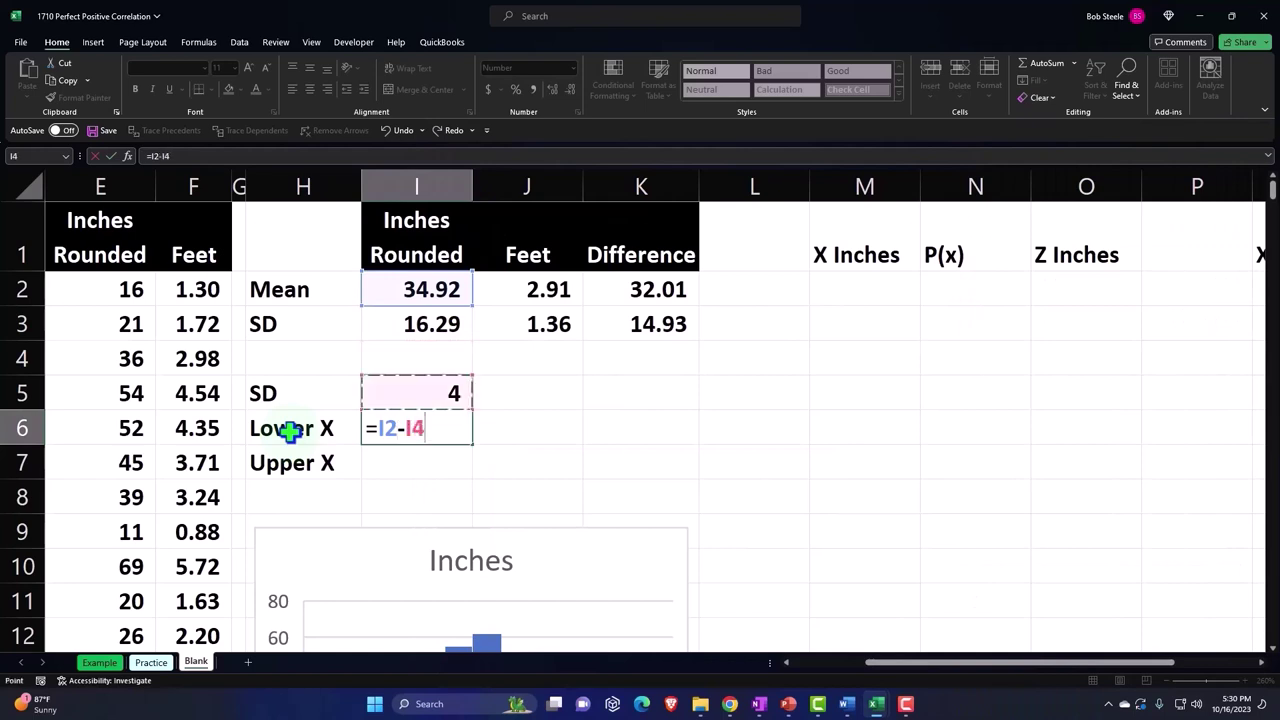
type("*")
key("Up")
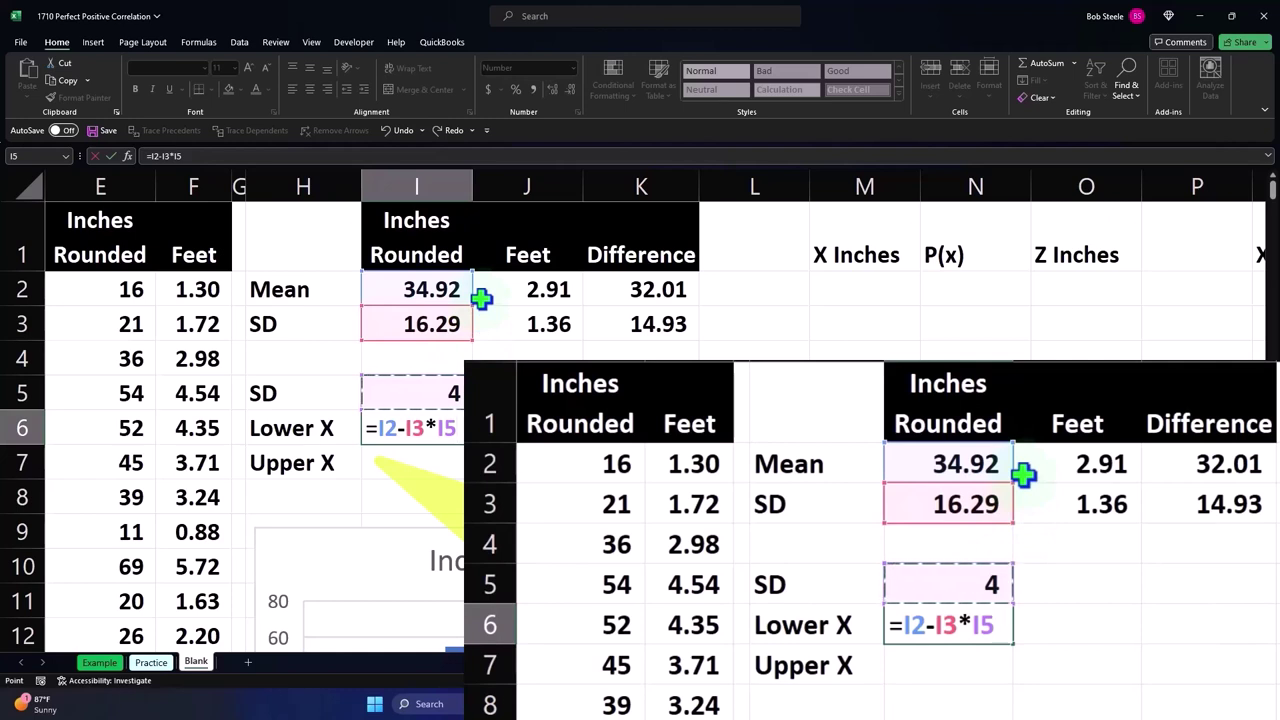
- Commit the Lower X formula, showing (30), and begin I7's Upper X formula as =I2+I6
key("Return")
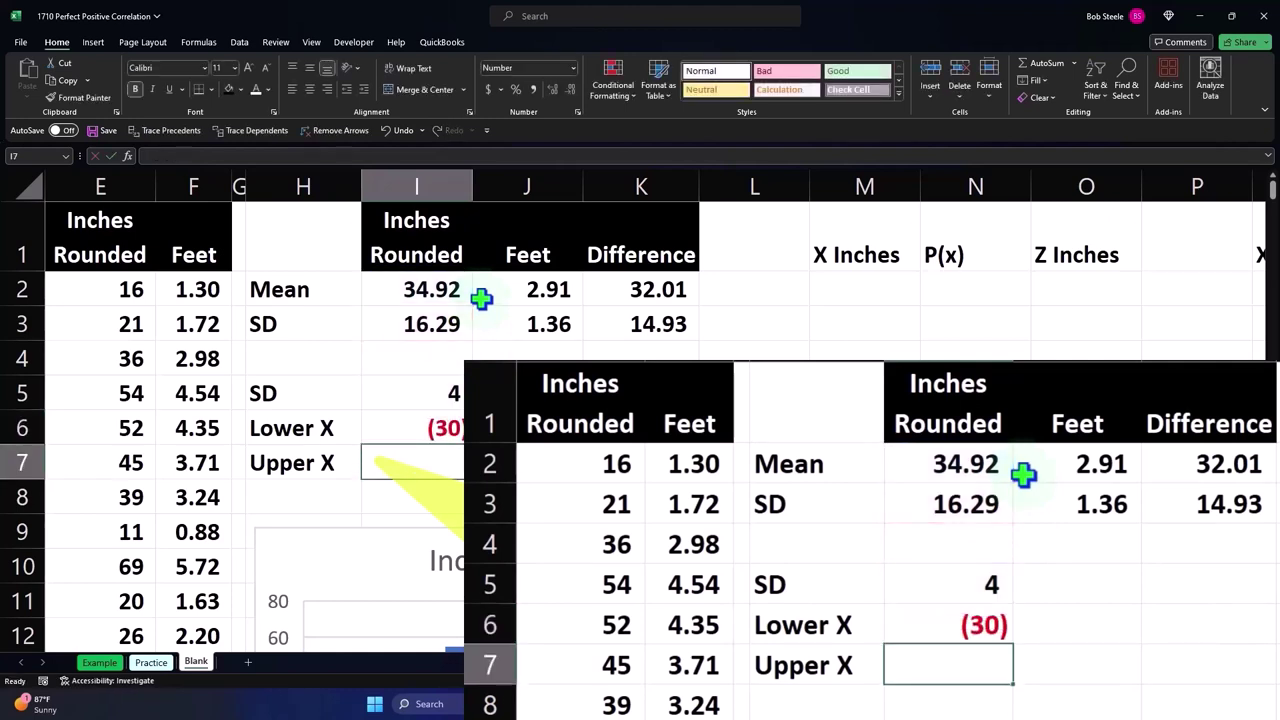
type("=")
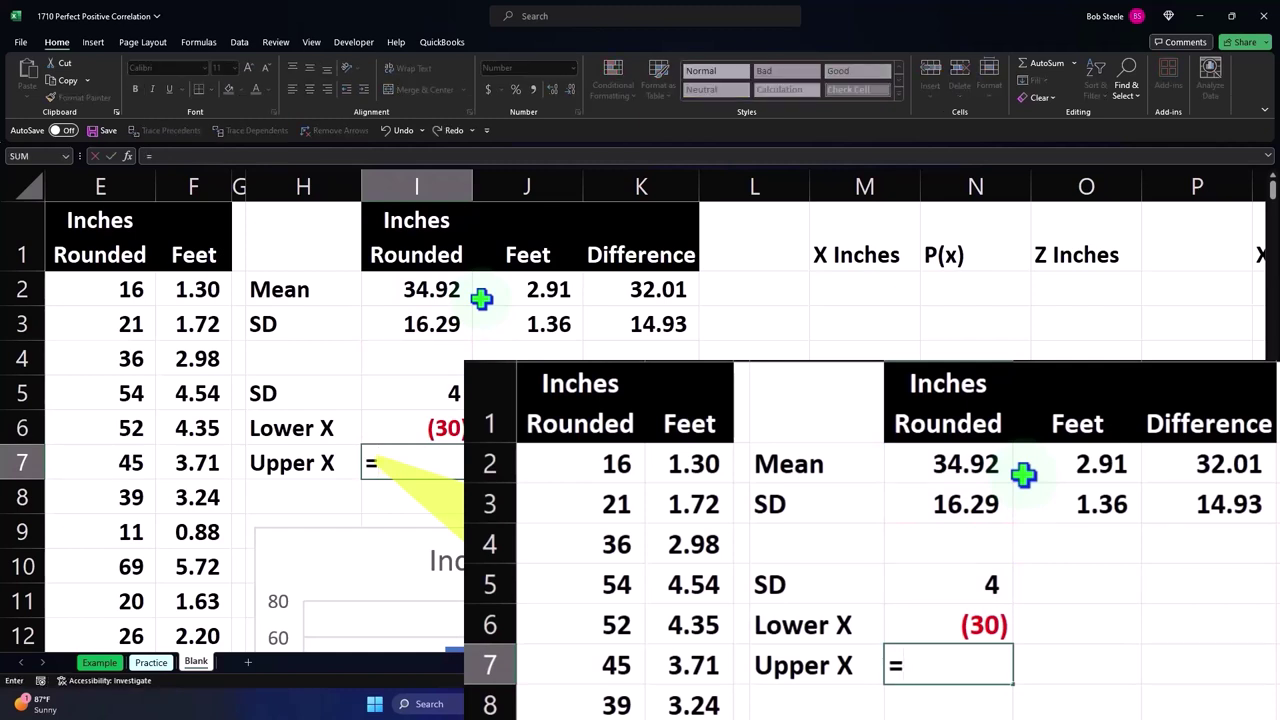
key("Up")
key("Up")
key("Up")
key("Up")
key("Up")
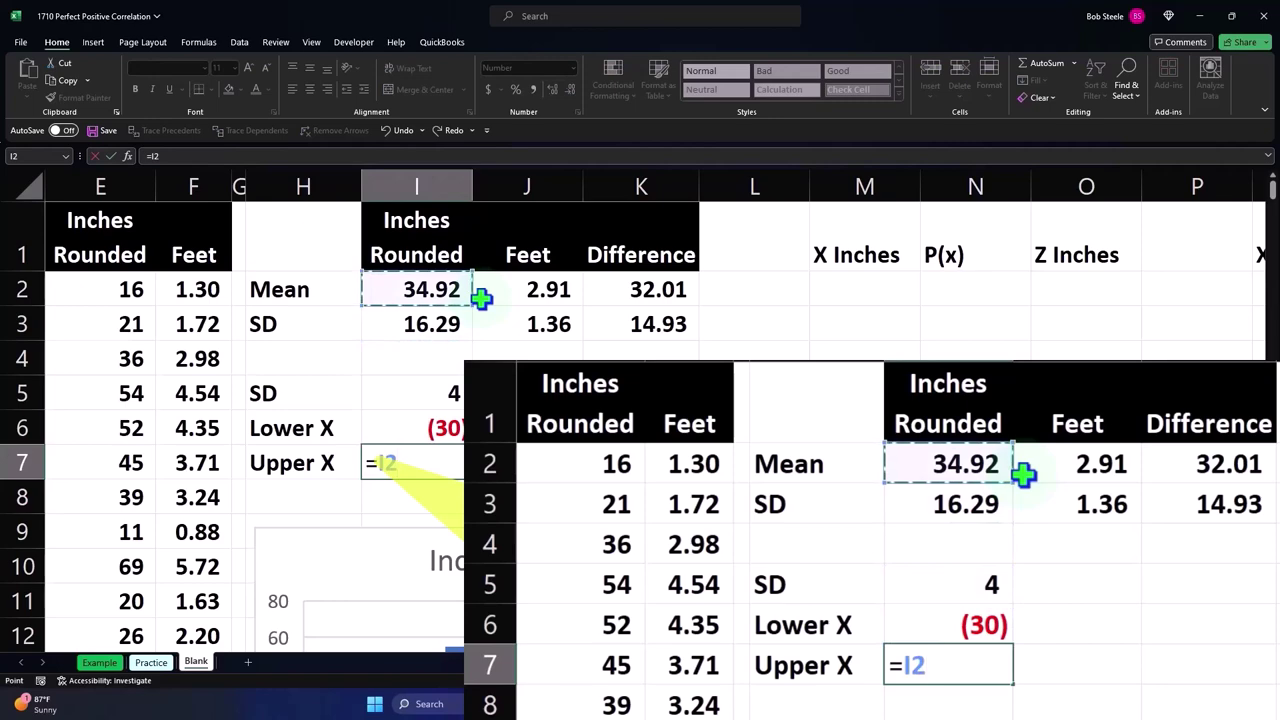
type("+")
key("Up")
key("Up")
key("Up")
key("Up")
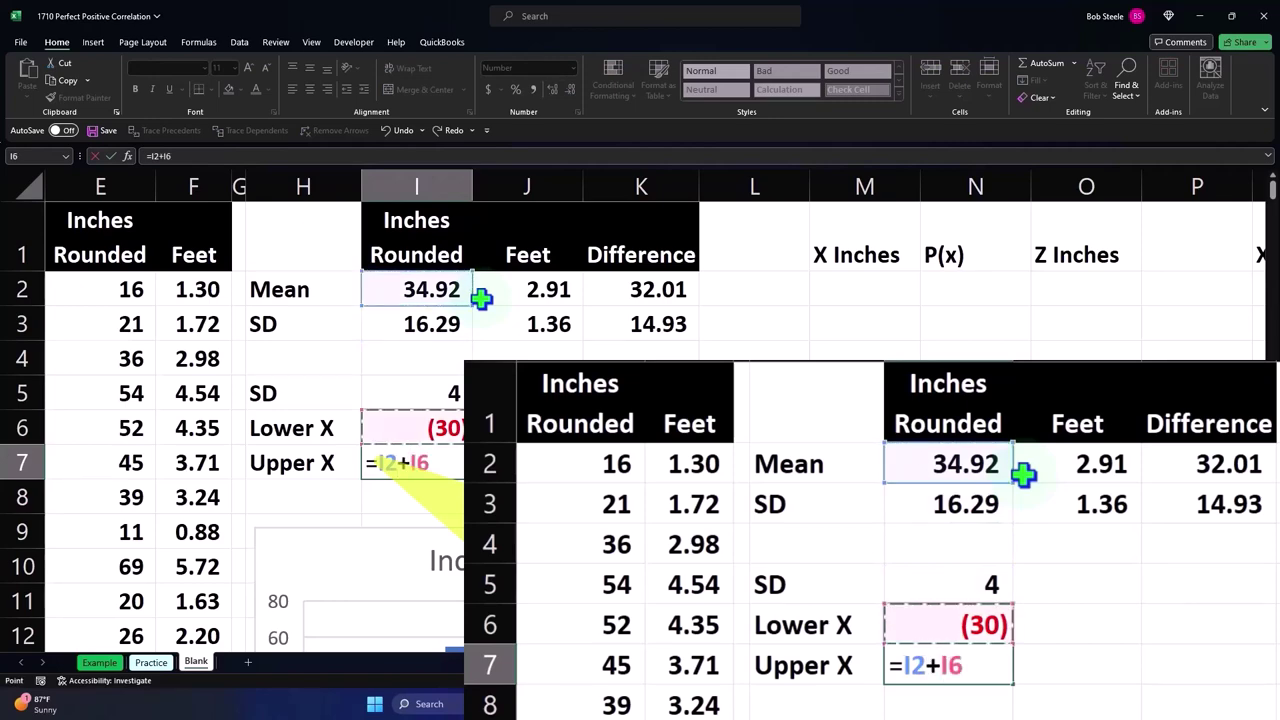